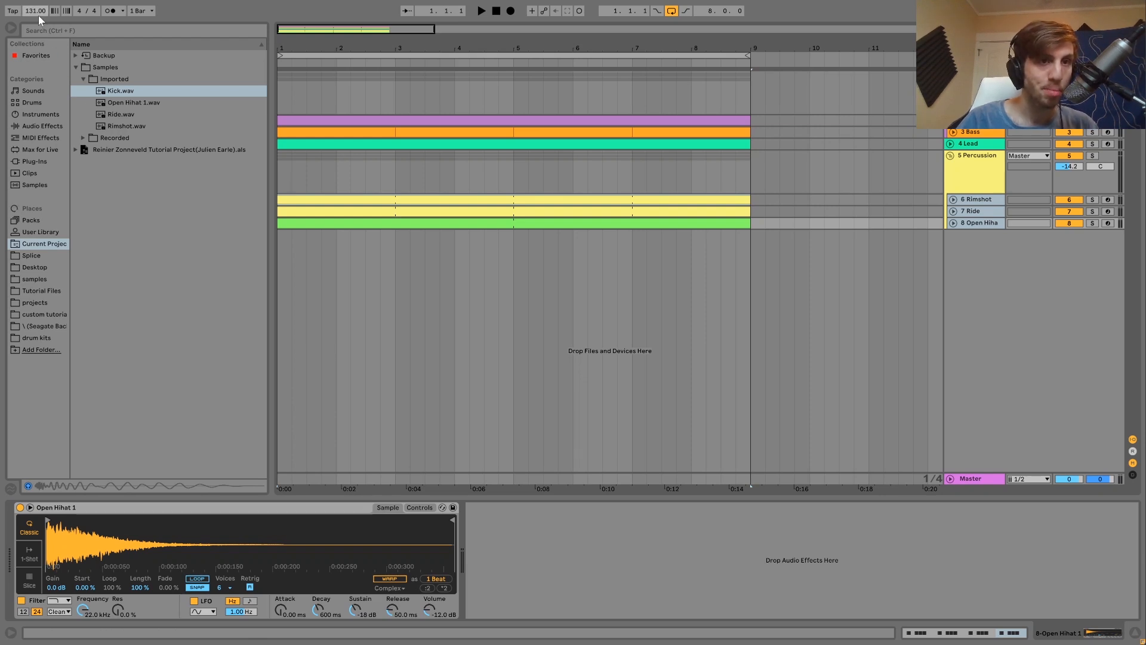
Unfold the Kick track, show its sample waveform while auditioning it, and locate Kick.wav among the imported samples.
click(975, 120)
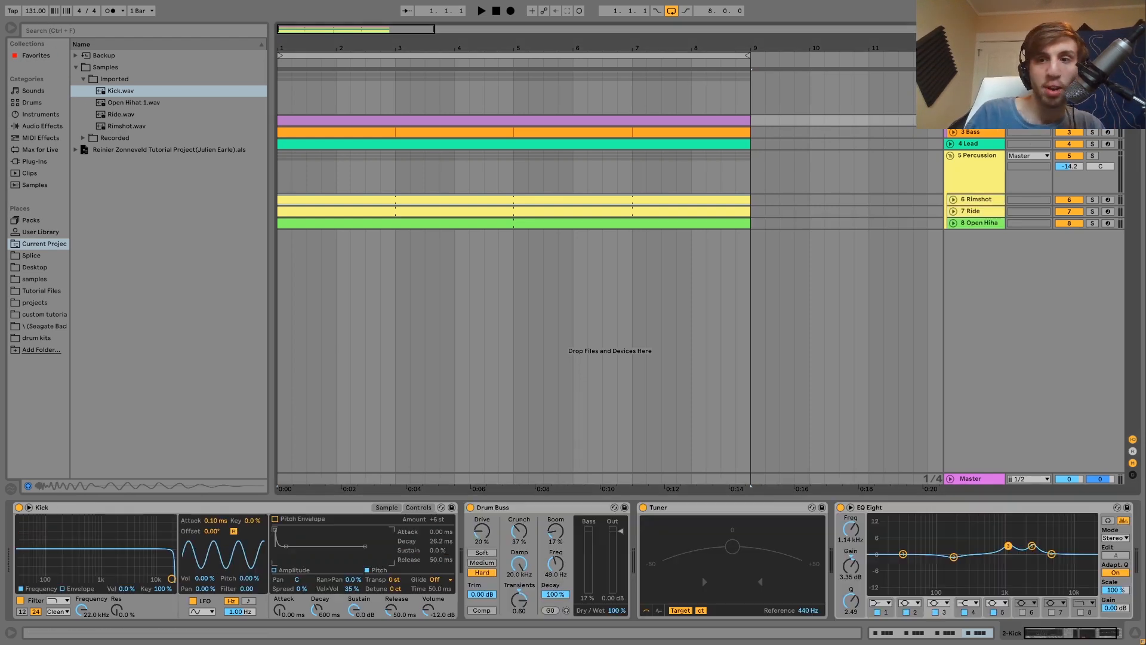
click(953, 120)
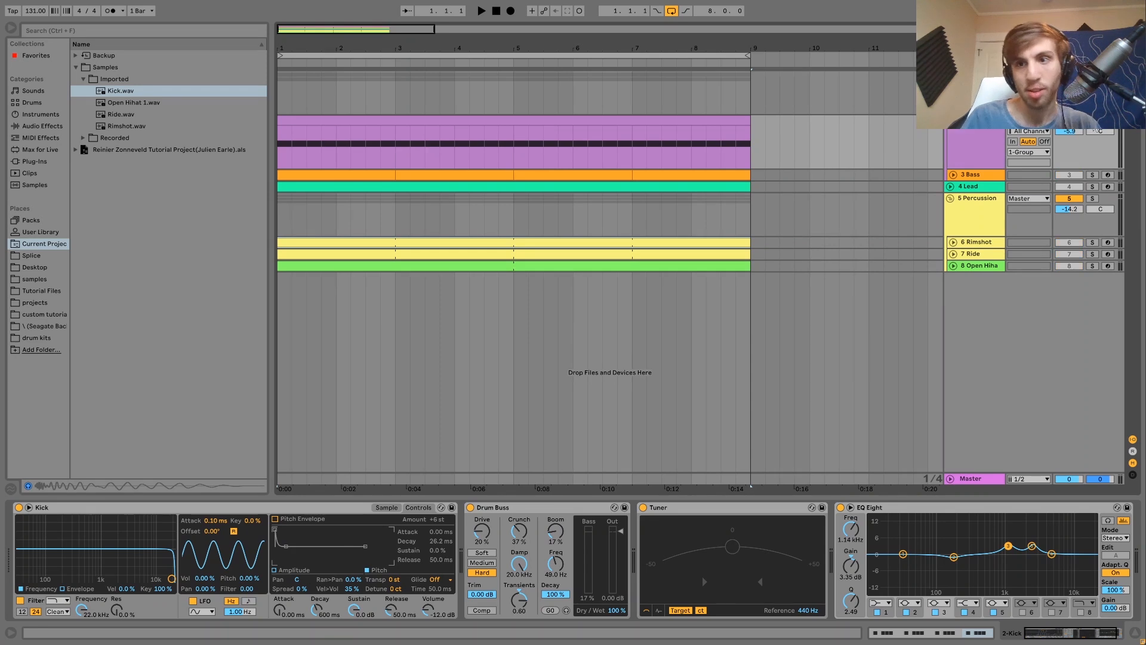
key(space)
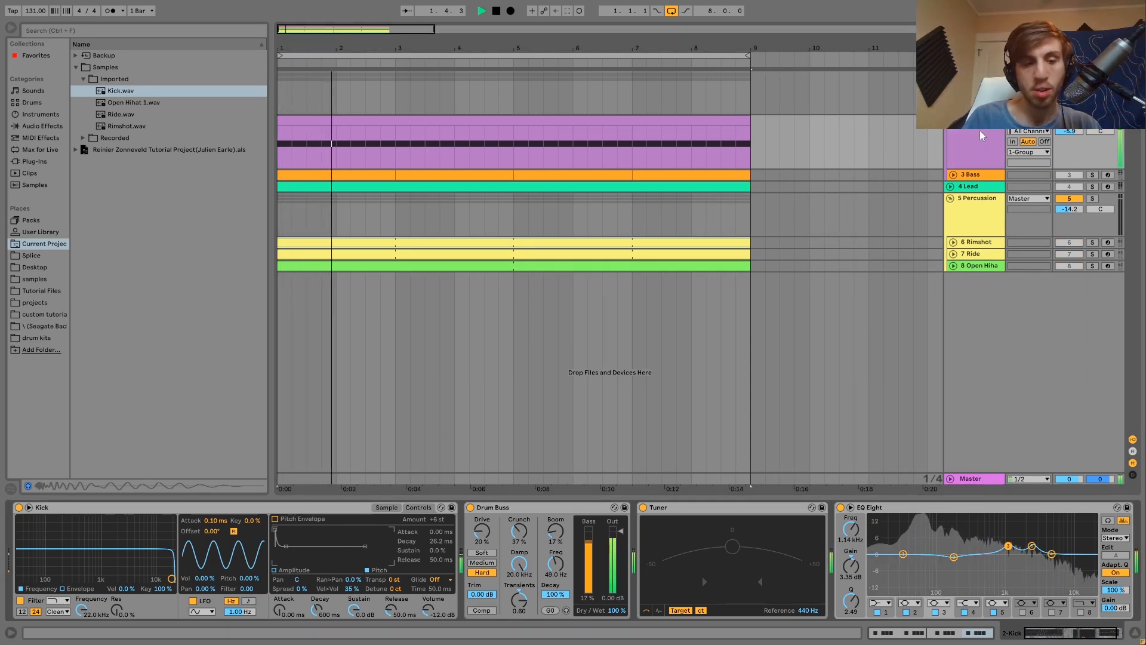
click(387, 507)
key(space)
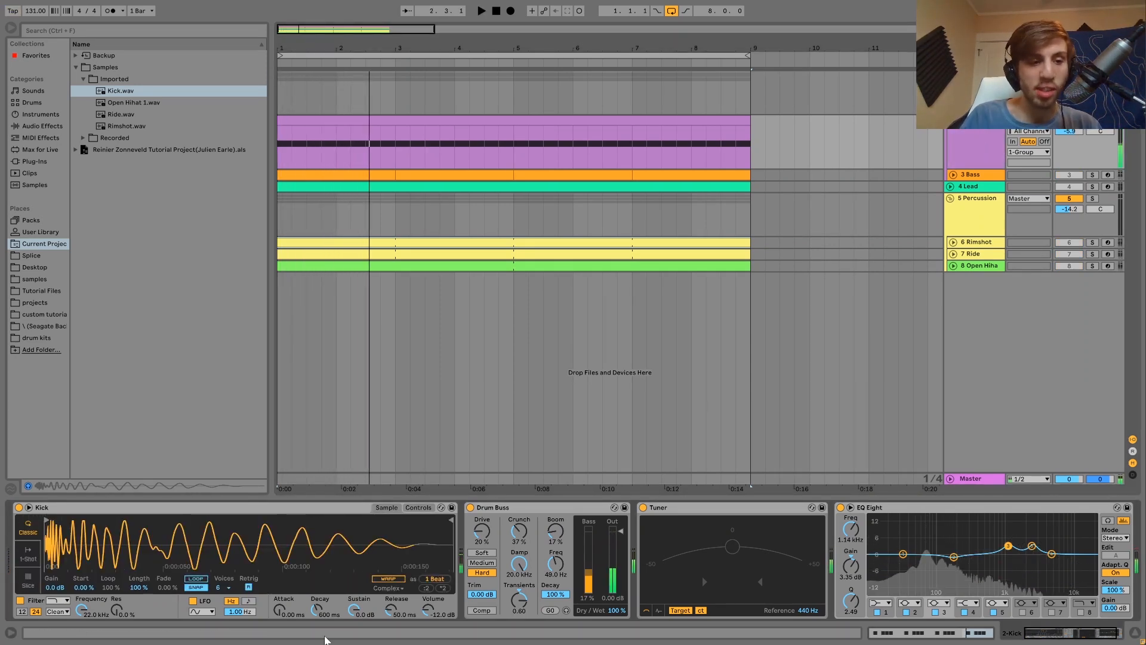
click(122, 92)
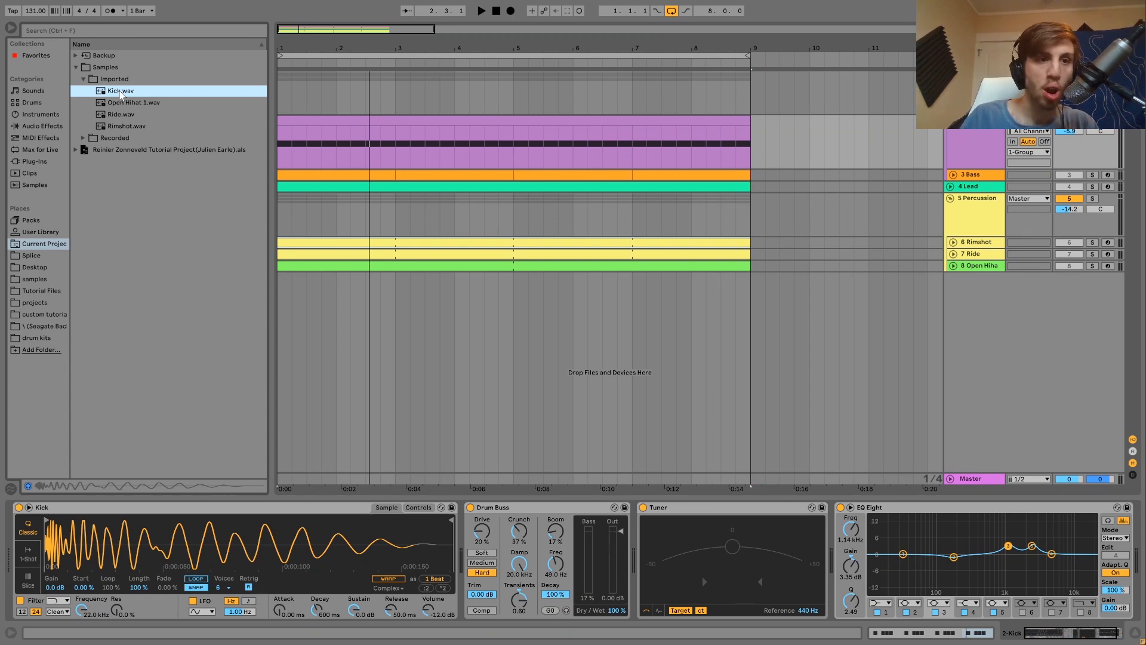
key(space)
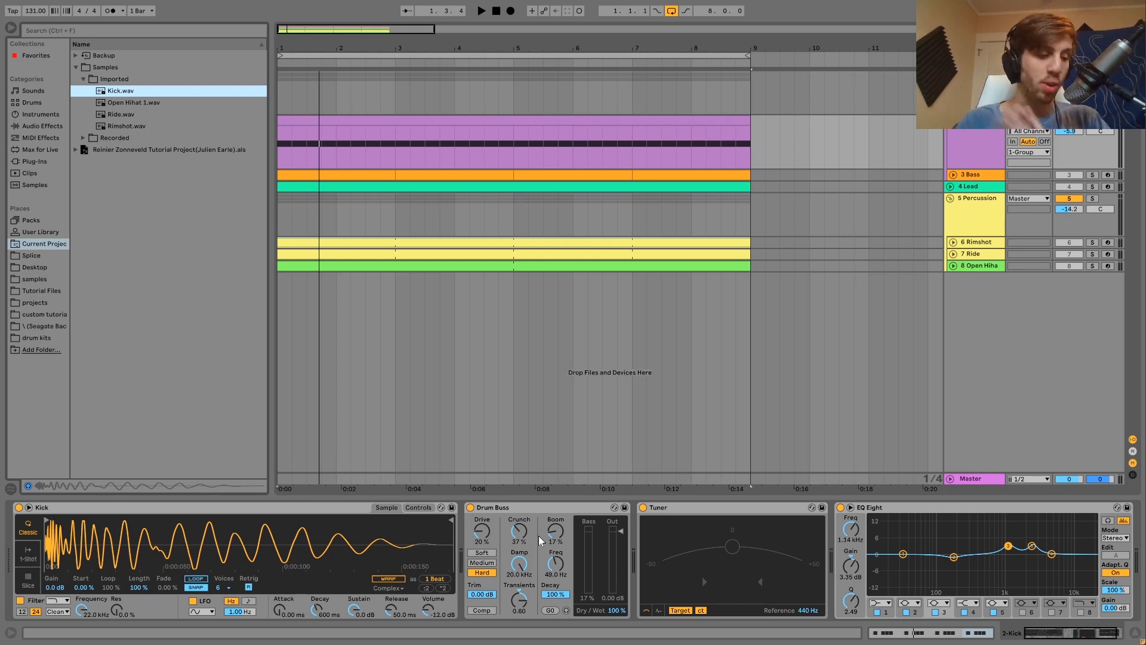
Compare the Kick track's playback with its Drum Buss bypassed and re-enabled.
click(470, 508)
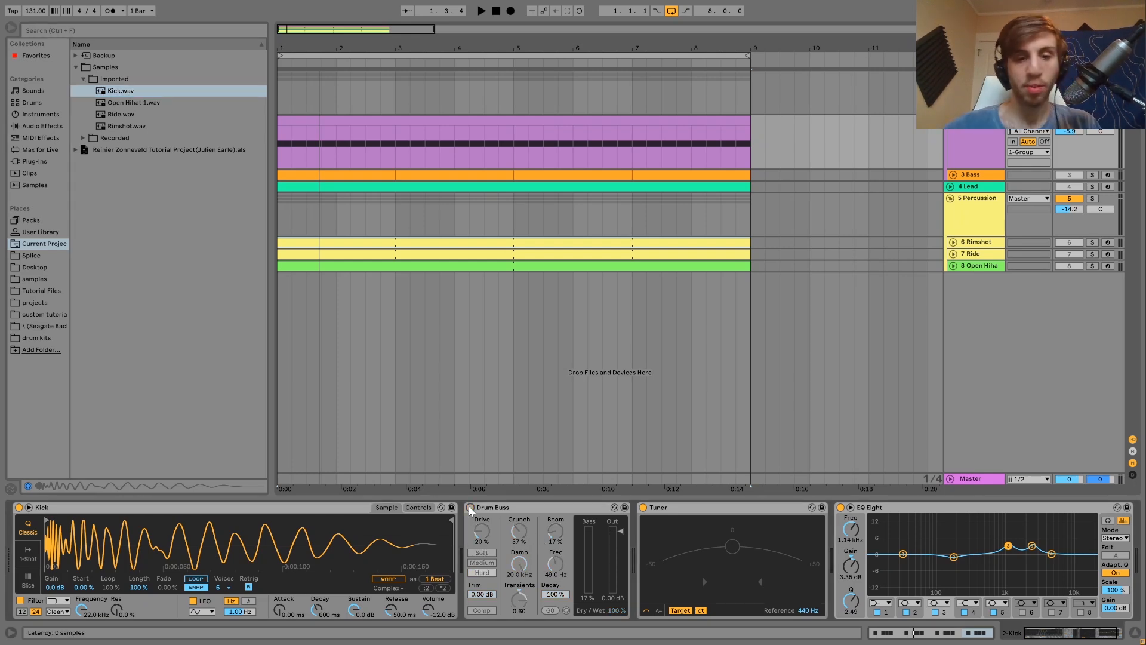
key(space)
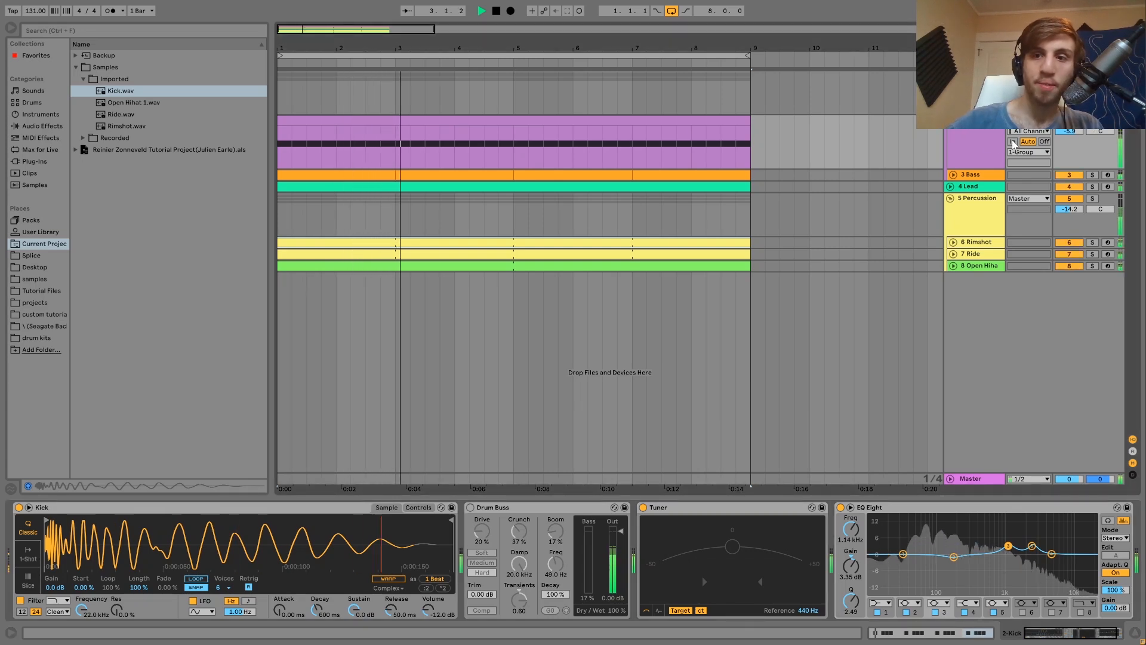
click(647, 265)
key(space)
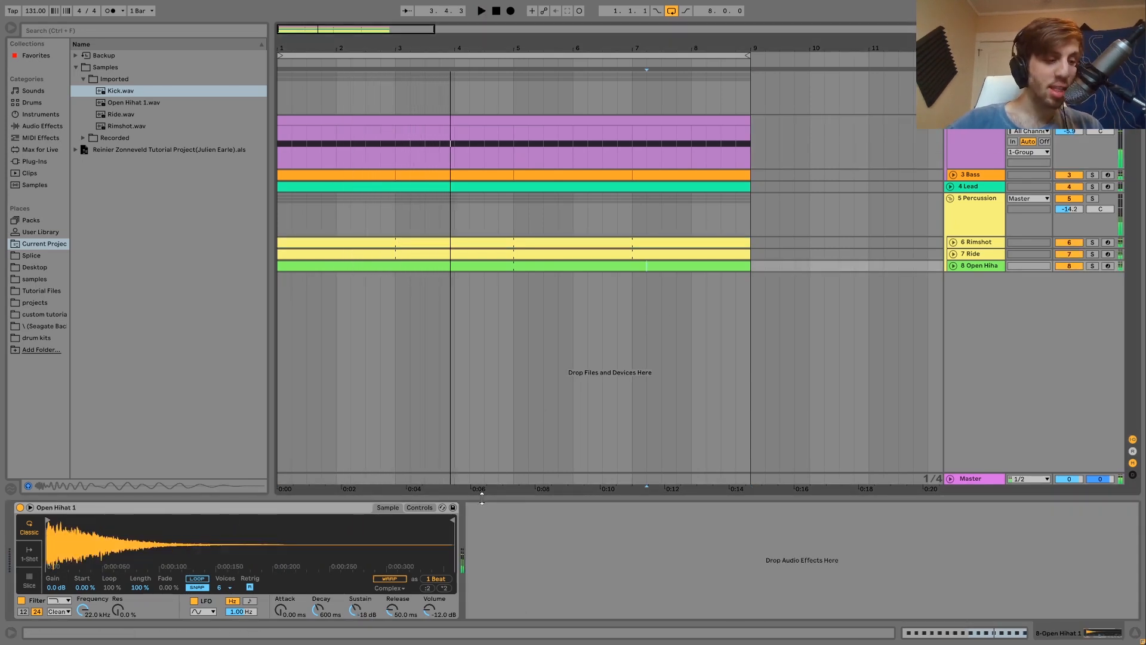
click(968, 148)
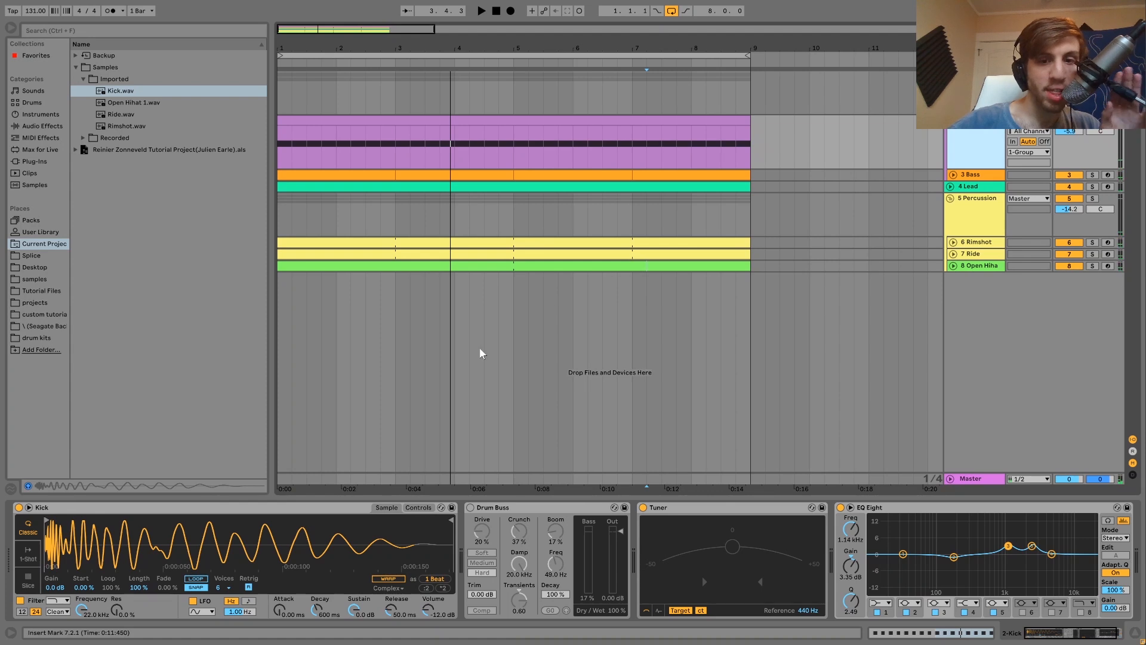
click(470, 506)
key(space)
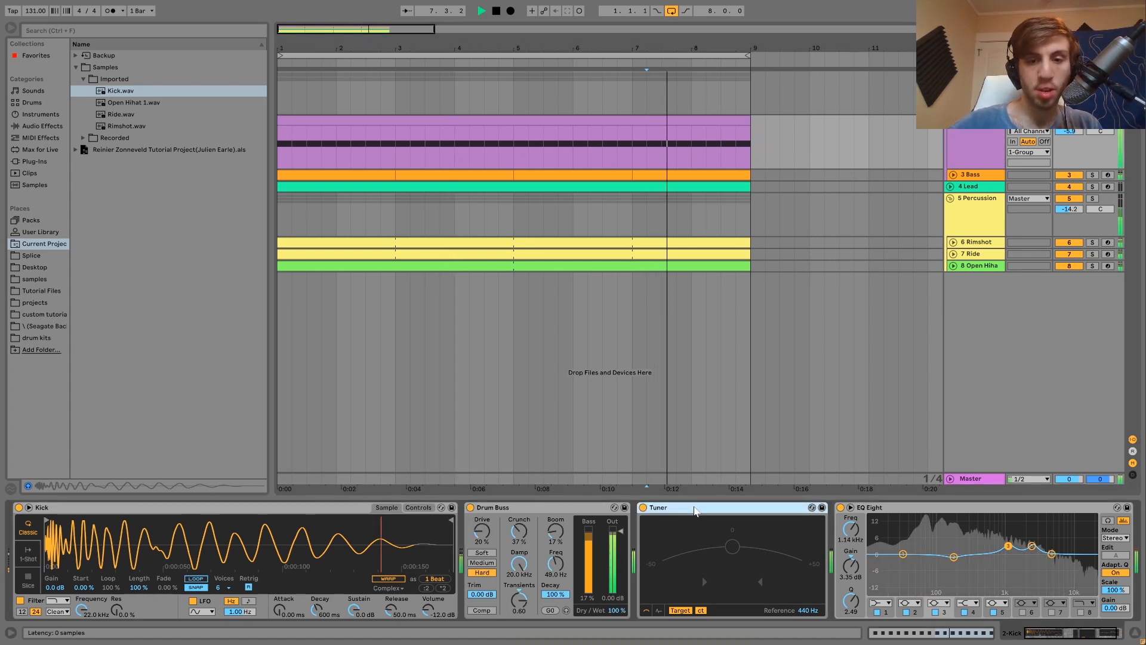
Remove the Tuner from the Kick track's device chain and audition the soloed kick.
key(Delete)
key(space)
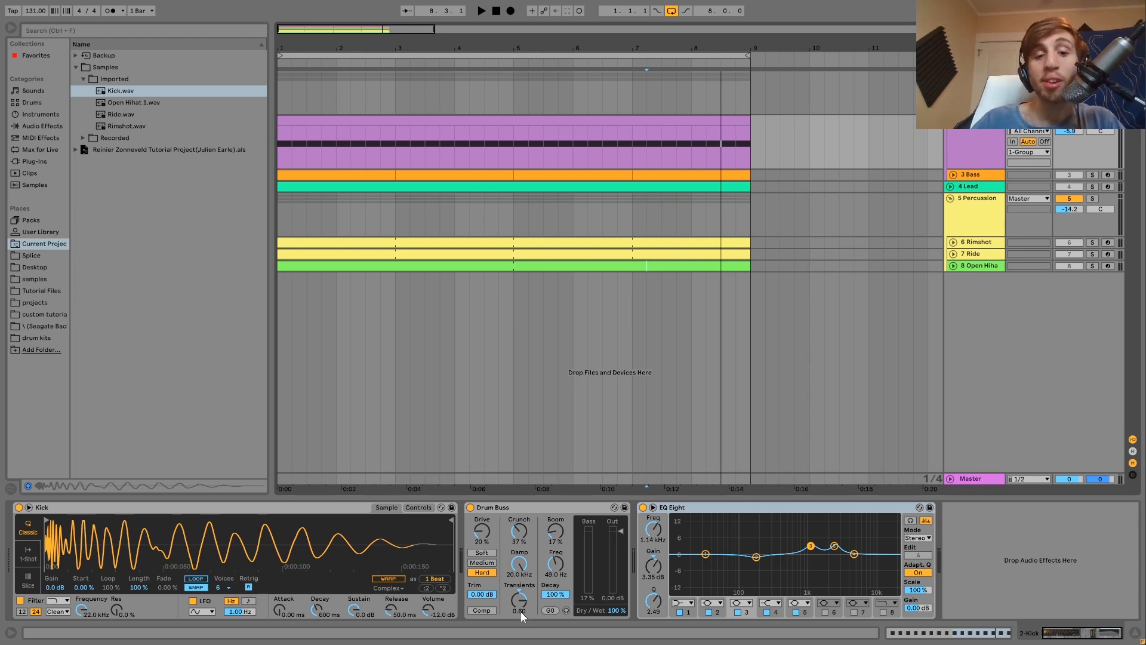
key(space)
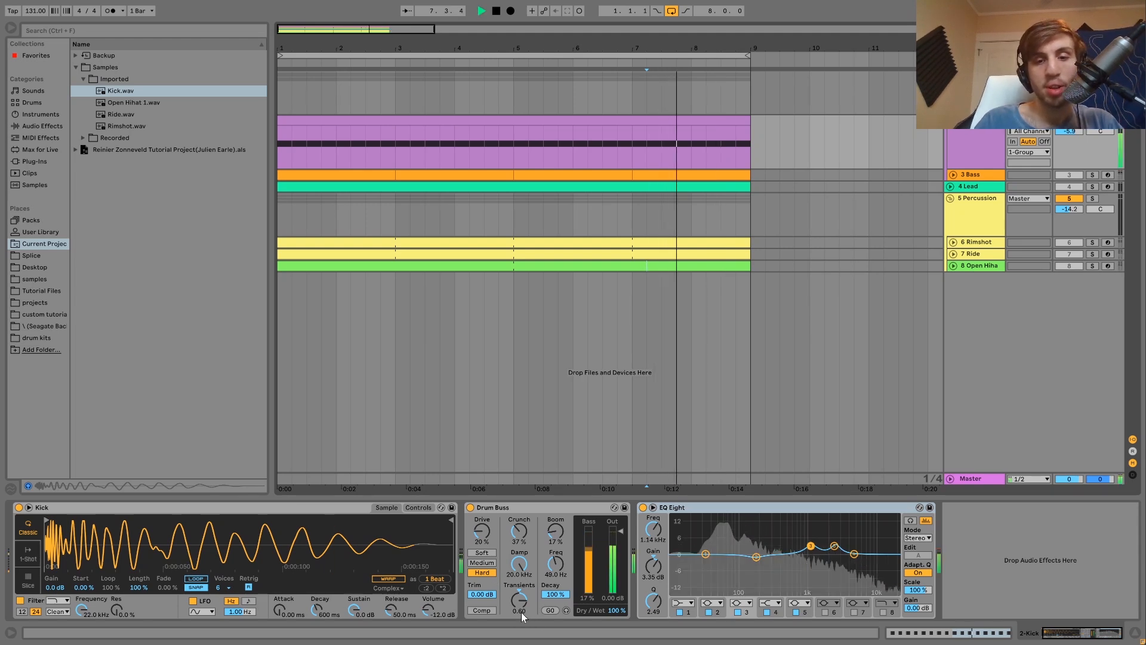
key(space)
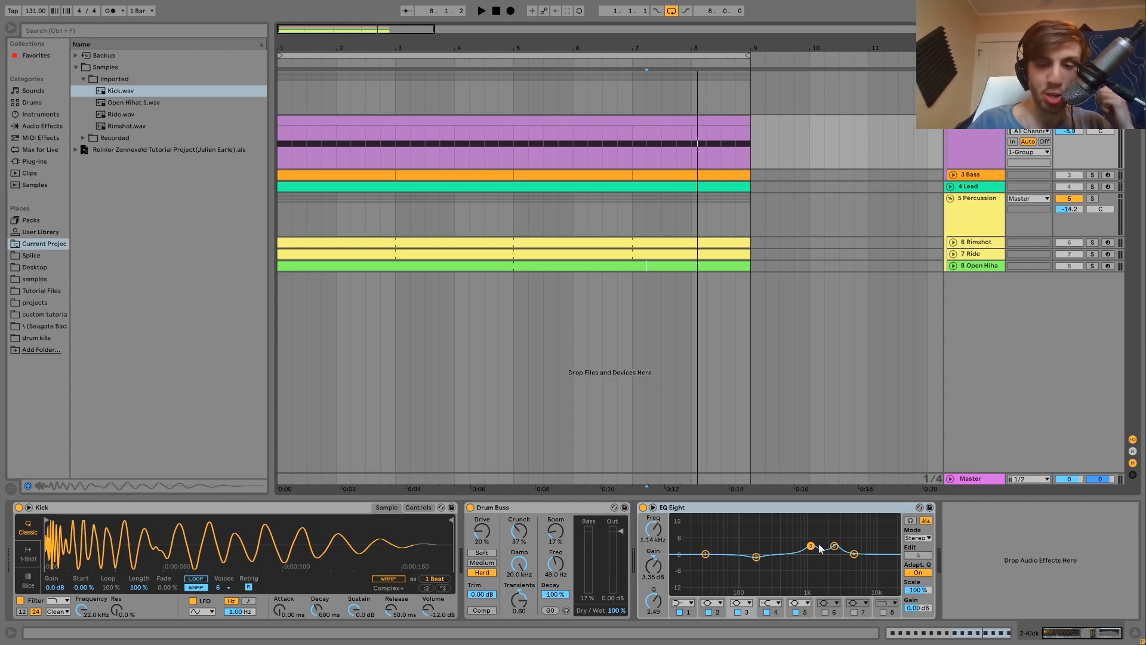
Examine the kick's EQ Eight bands at 174 Hz and 1.14 kHz, and audition the kick again.
click(756, 557)
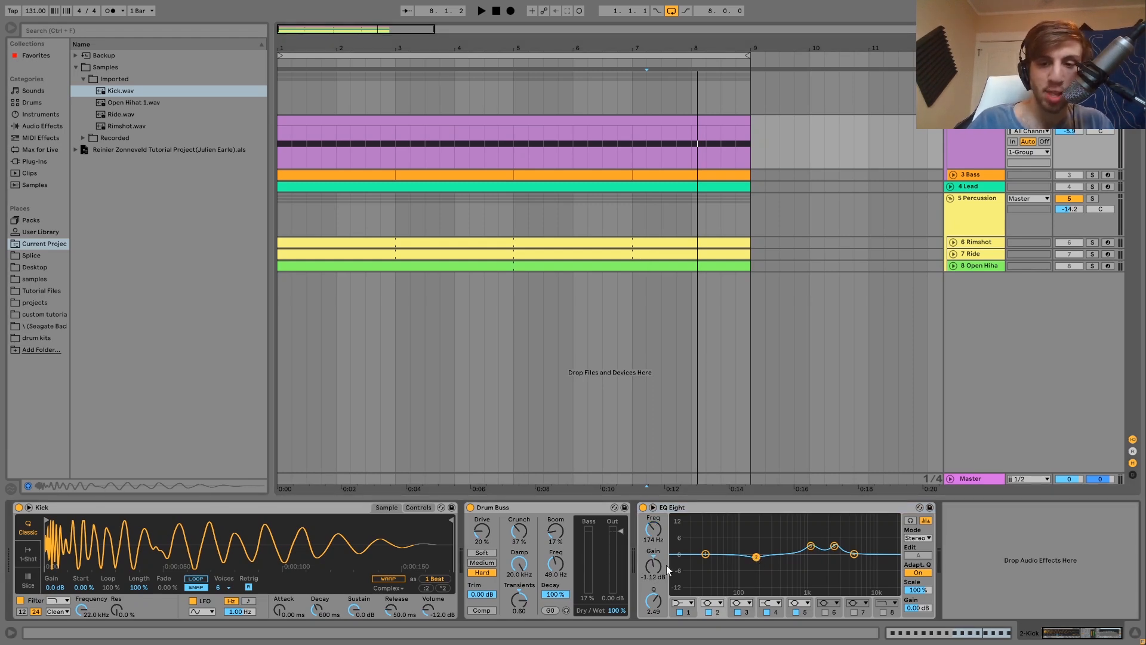
click(812, 547)
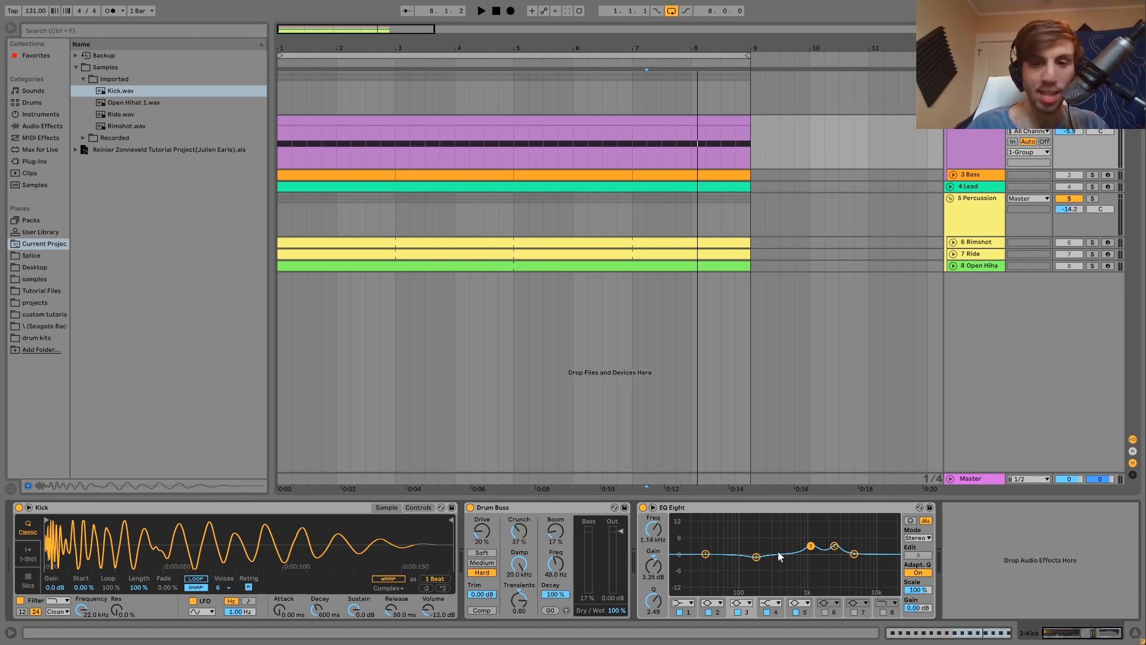
key(space)
key(space)
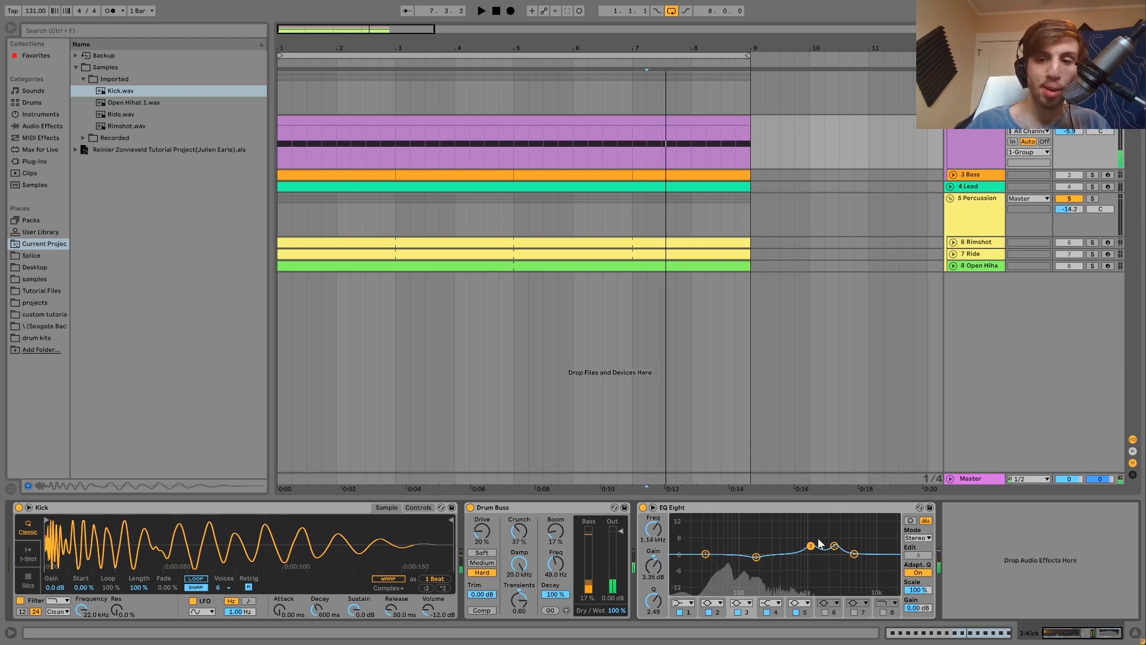
Audition the kick while adjusting its track volume, and reset the volume to 0 dB.
key(space)
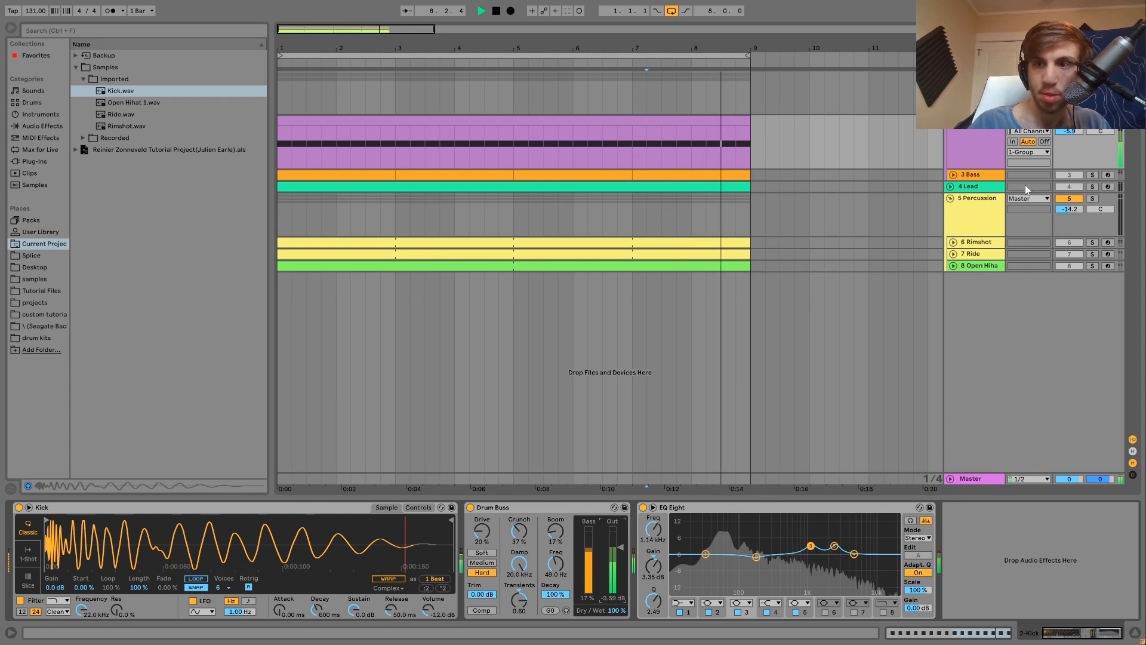
drag(1063, 144, 1074, 136)
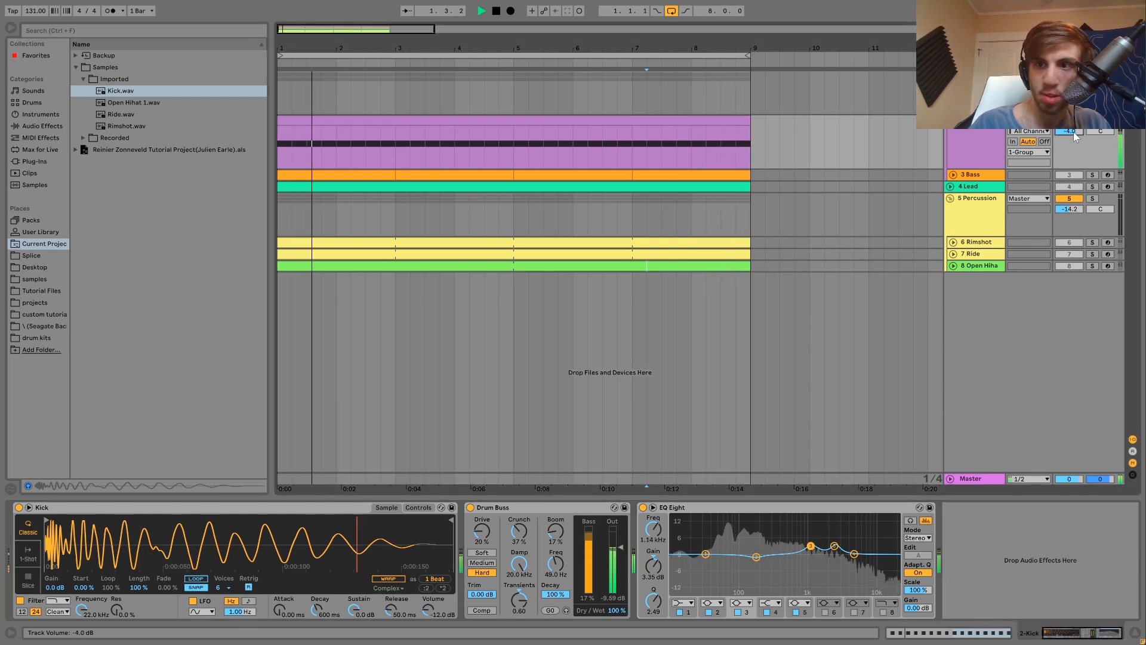
key(space)
key(Delete)
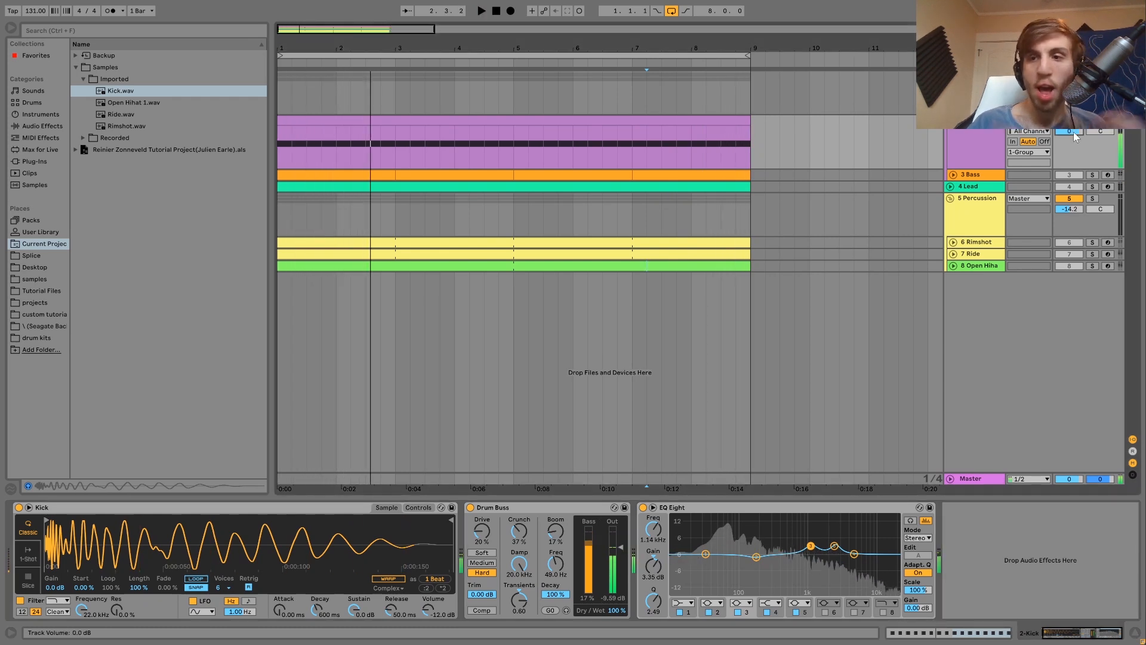
Solo the Bass track, unfold it to show its note pattern, and play it back.
click(951, 176)
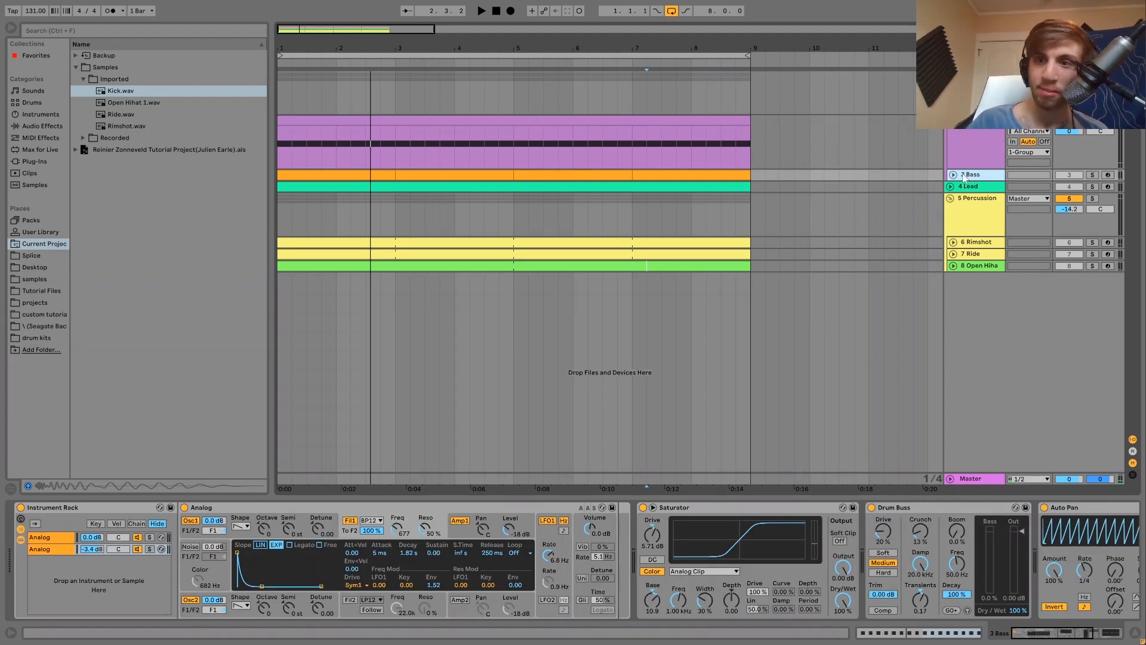
click(1093, 175)
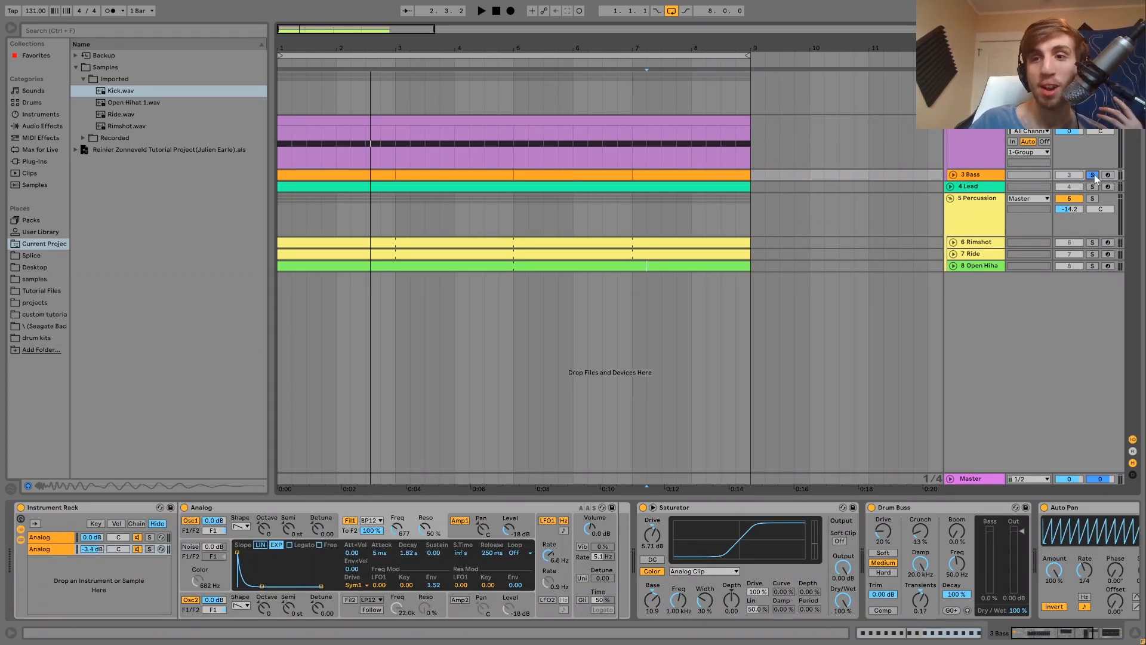
click(985, 176)
click(953, 175)
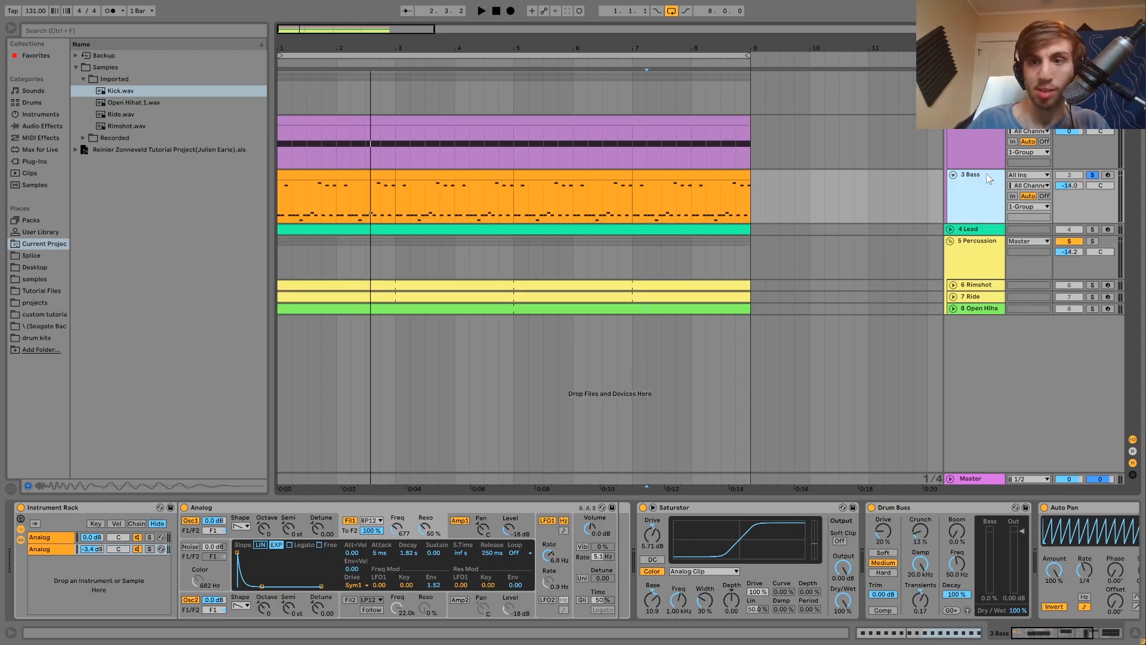
key(space)
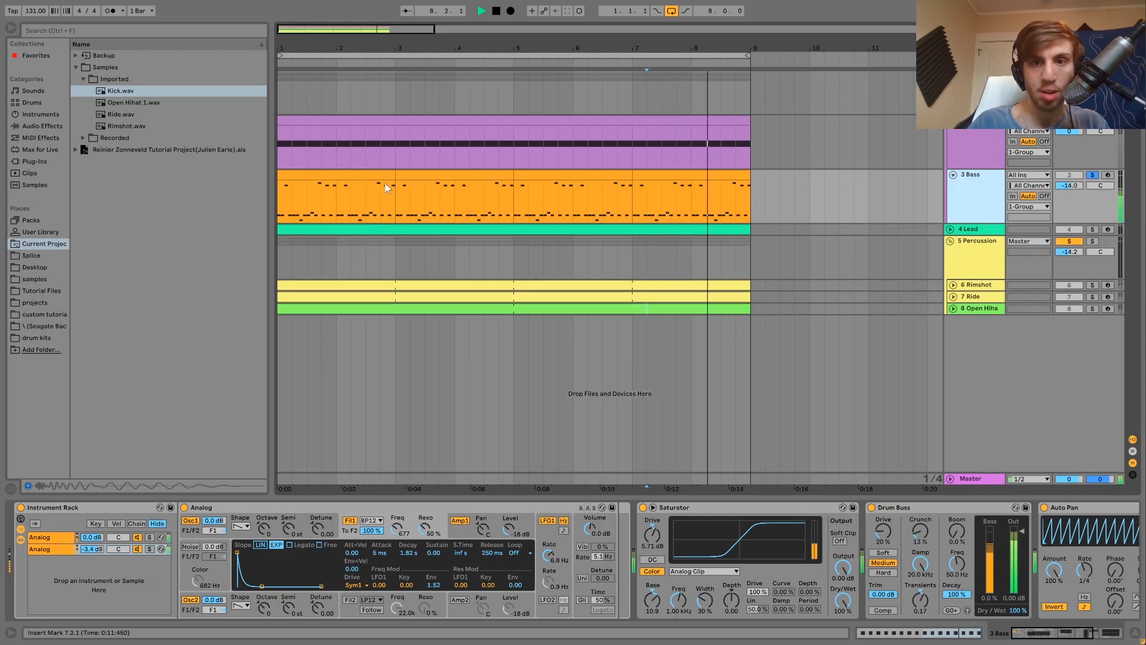
Open the first Bass clip's notes and audition the bassline and its pitches G0, G1, G#1, F0 and G#0.
click(318, 173)
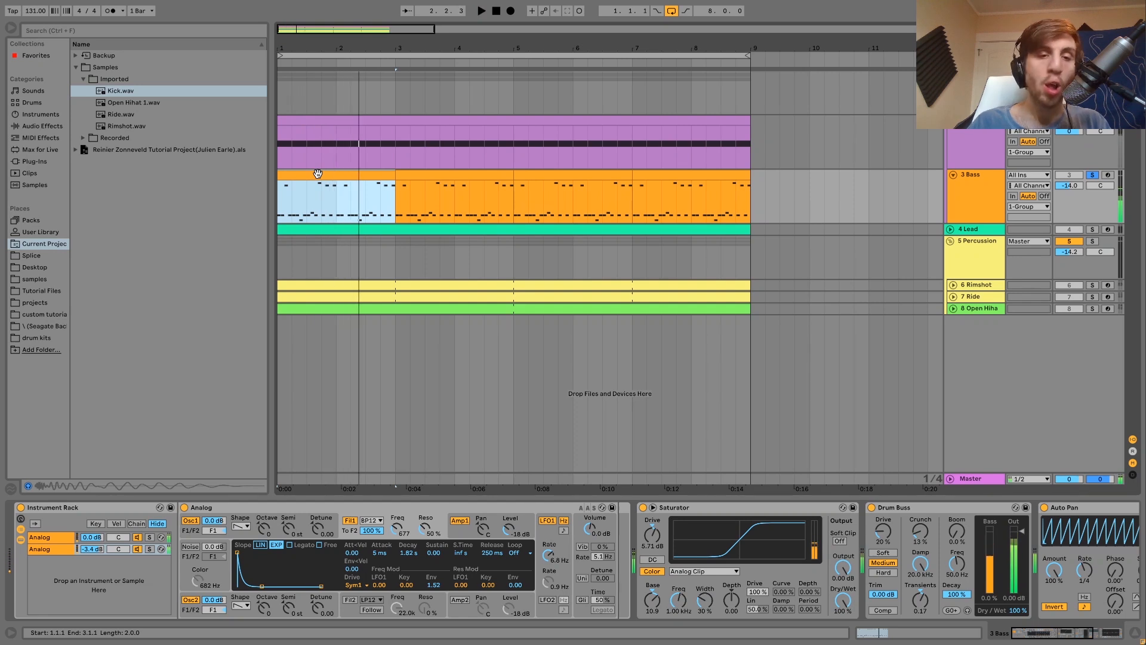
double_click(318, 173)
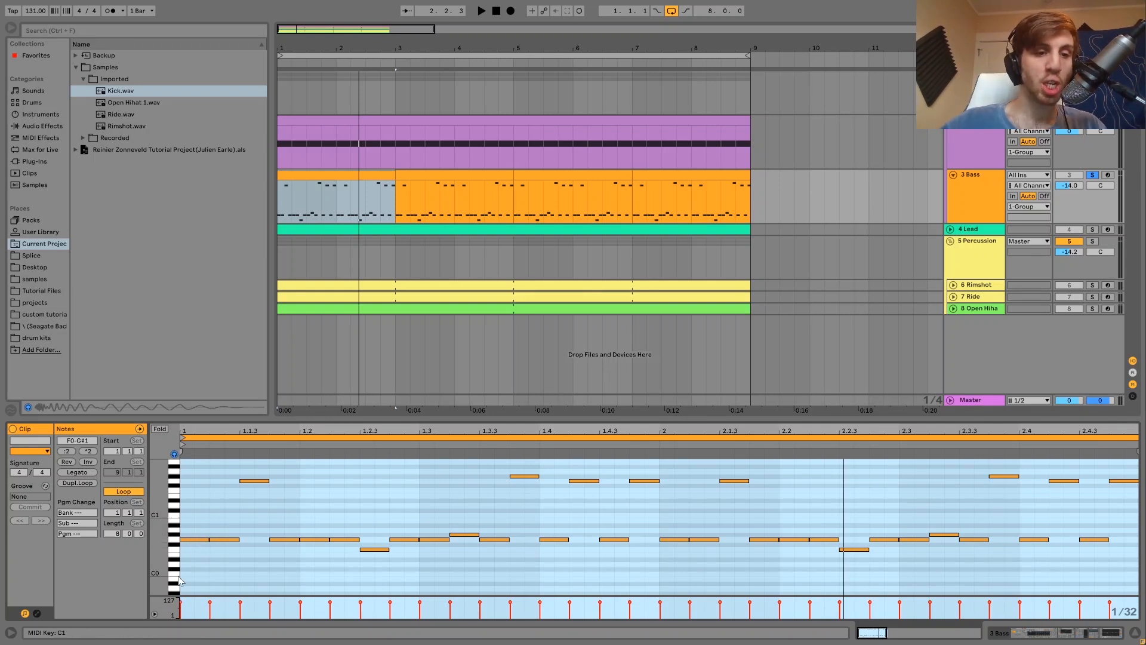
click(177, 542)
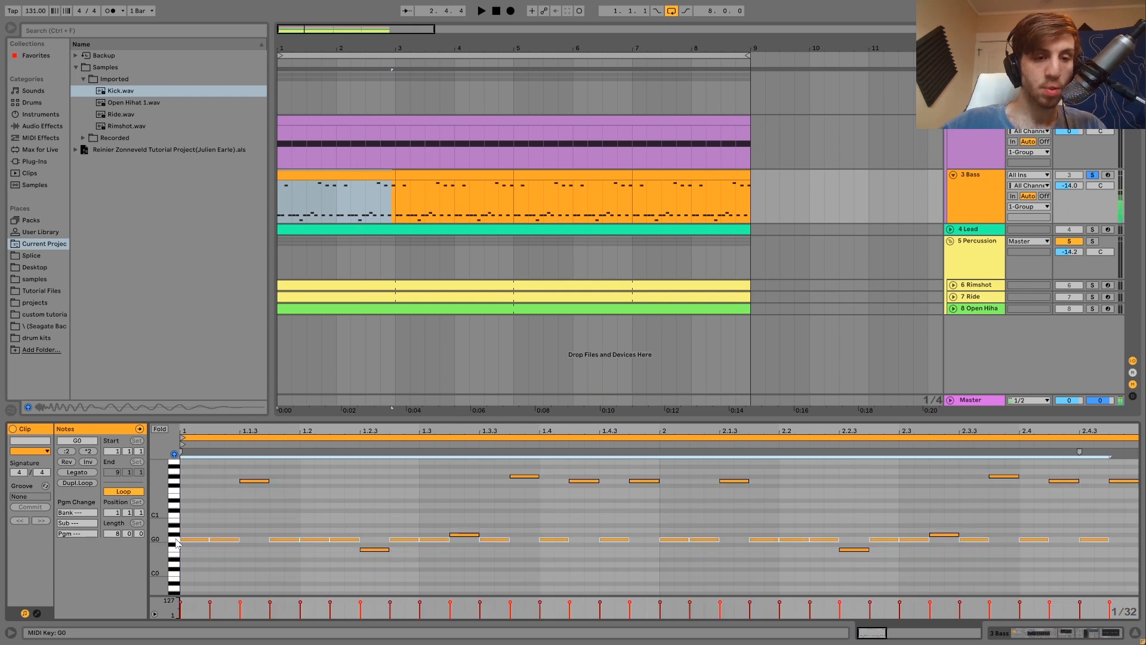
click(176, 480)
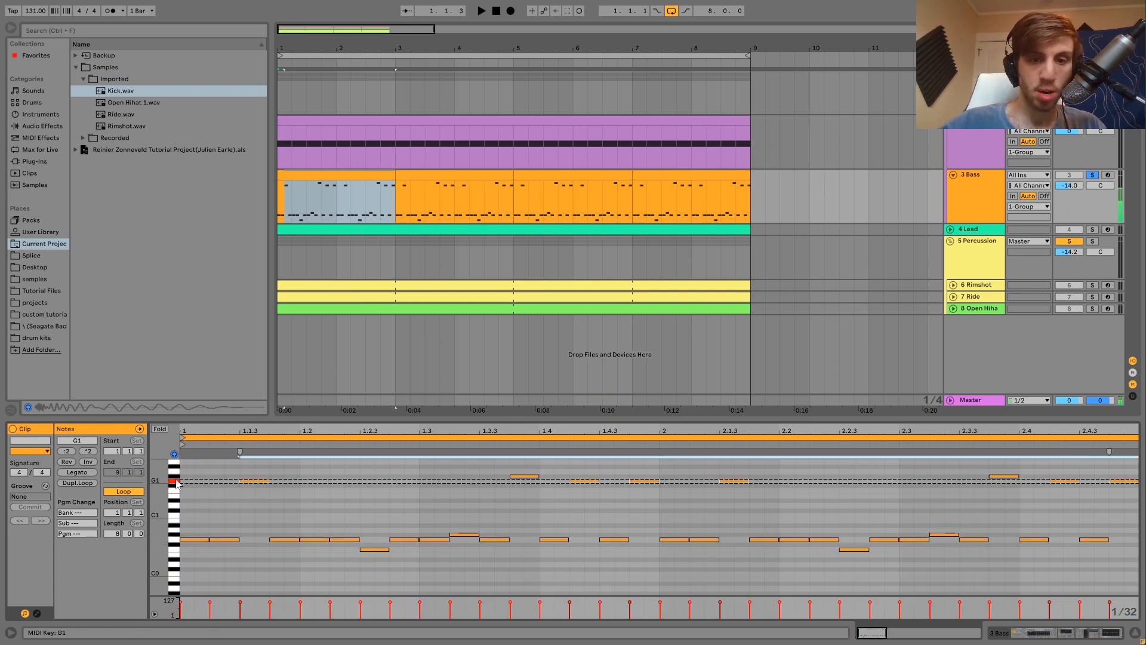
click(176, 476)
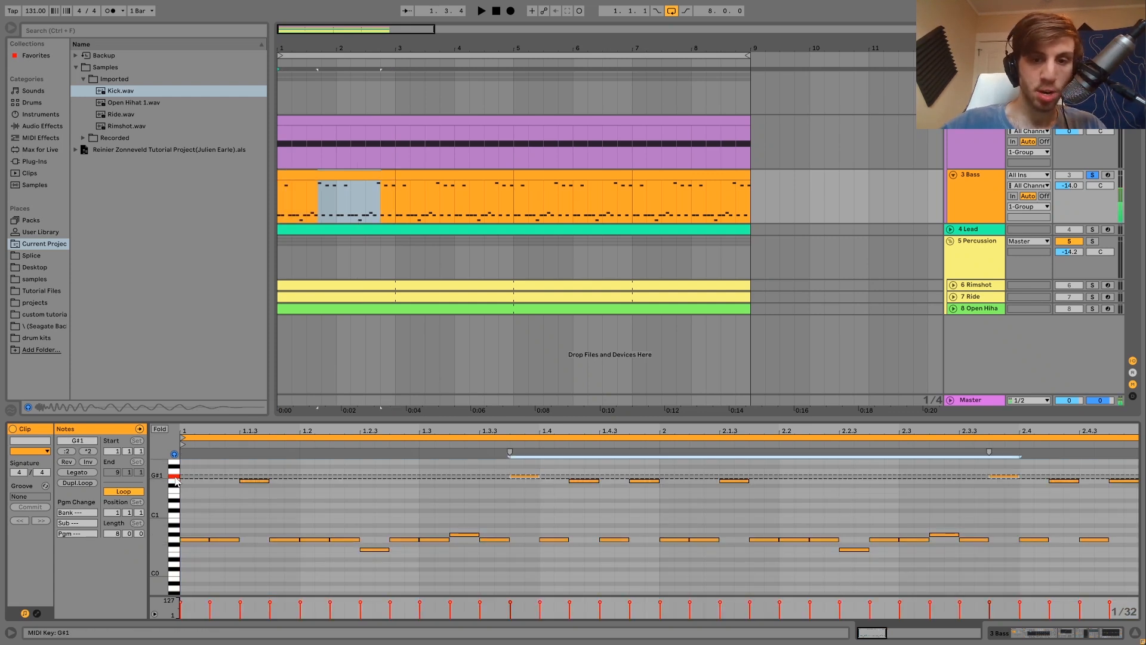
click(173, 553)
key(space)
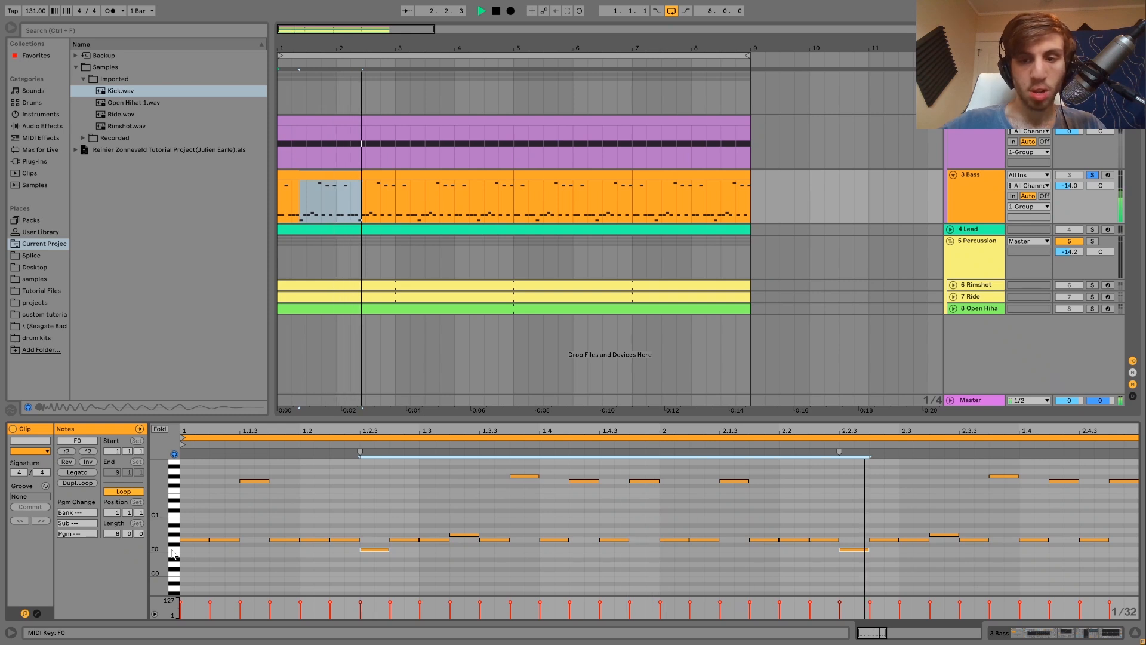
key(space)
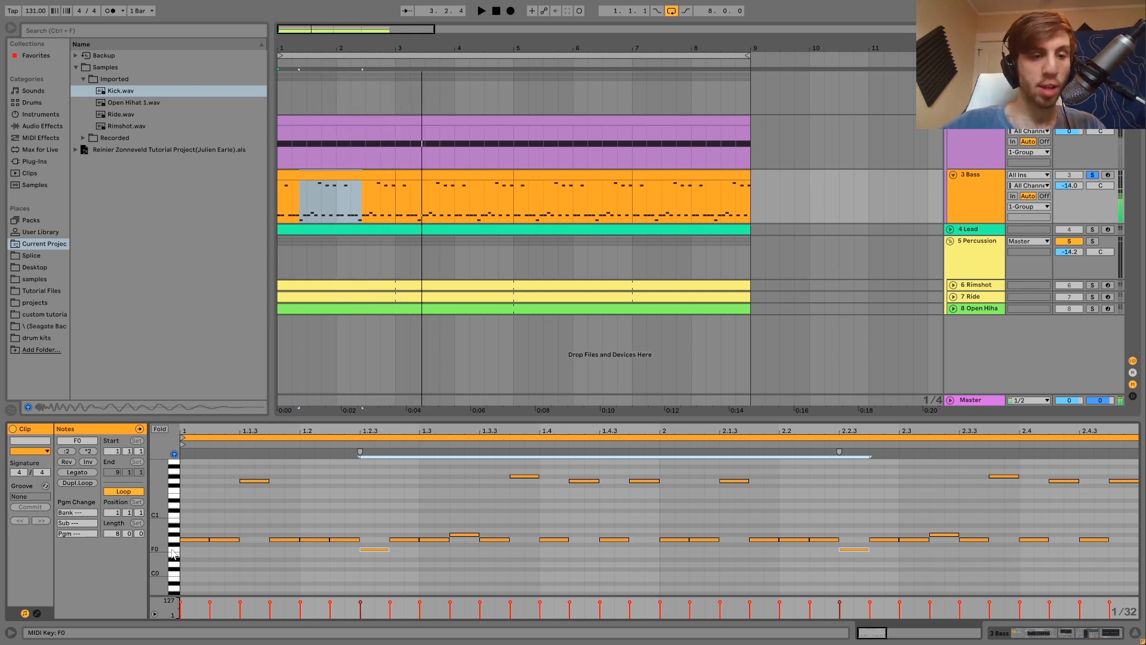
click(175, 537)
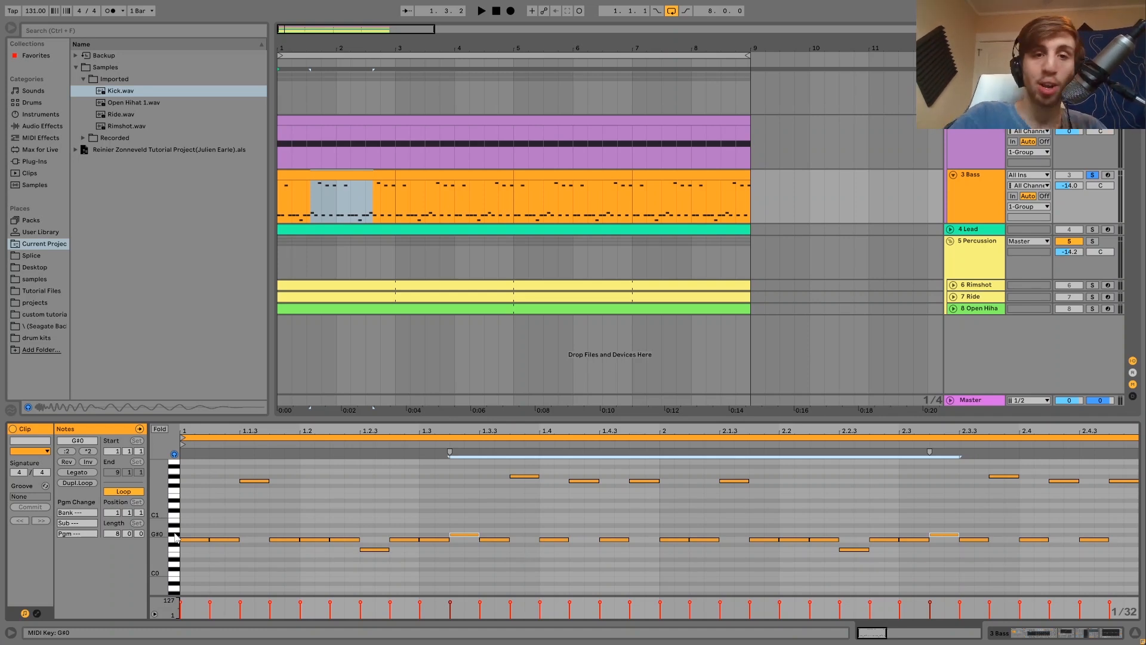
Return to the Bass track's devices, solo the first Analog chain in the Instrument Rack, and play it.
click(993, 210)
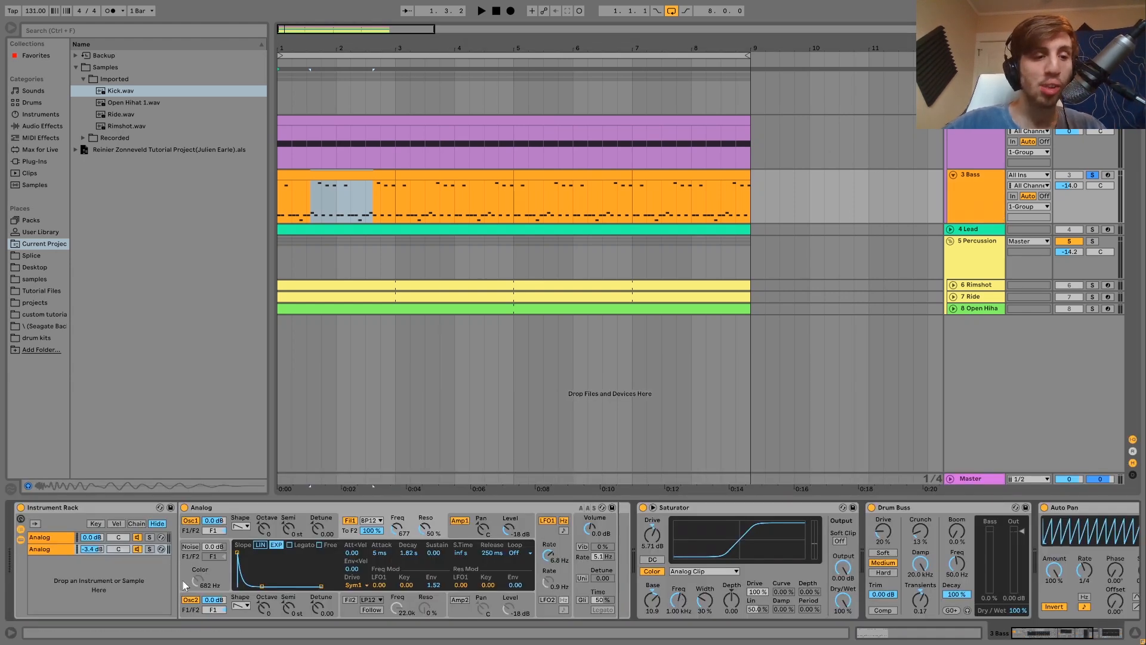
click(149, 537)
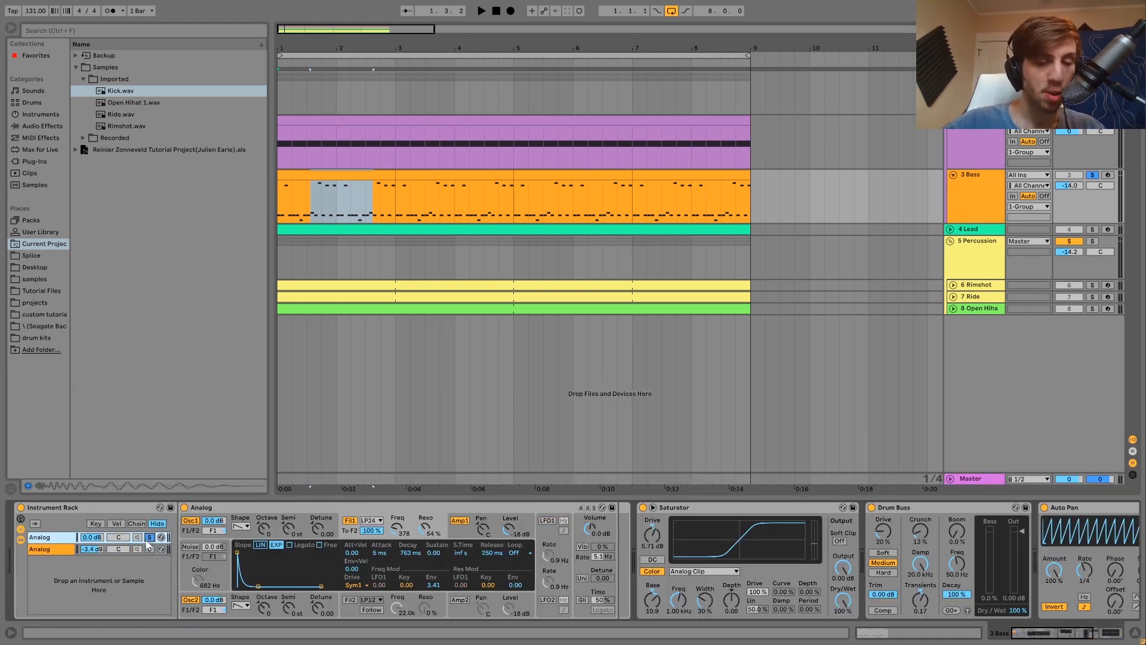
key(space)
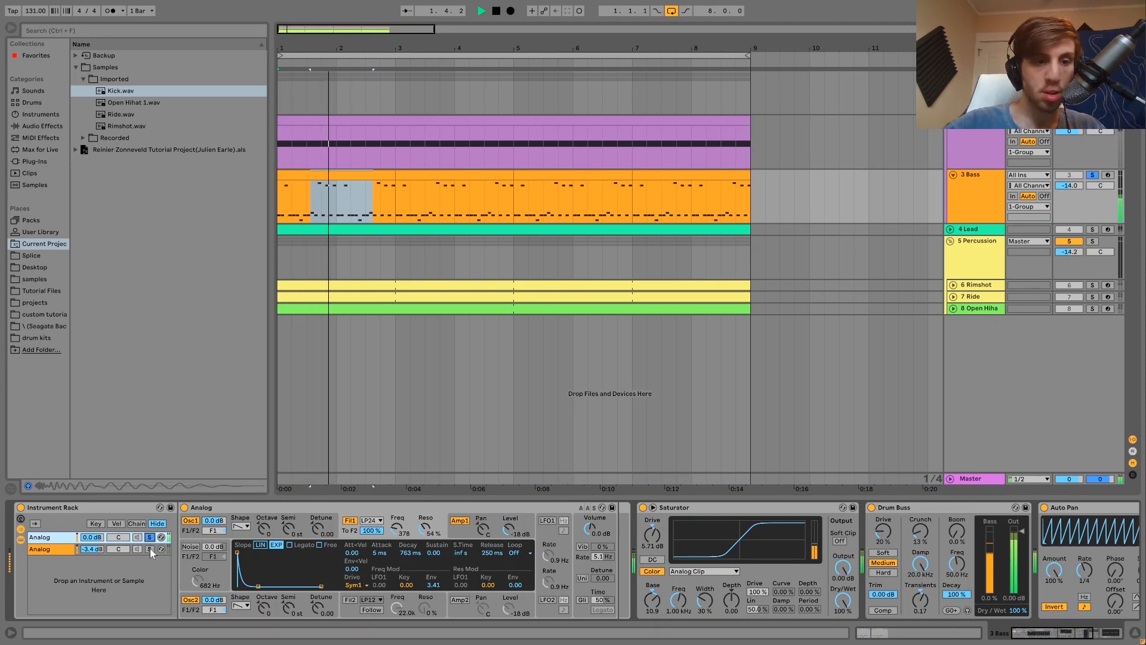
Compare the Instrument Rack's two Analog chains by soloing each in turn during playback, and finish with both chains unsoloed.
click(149, 549)
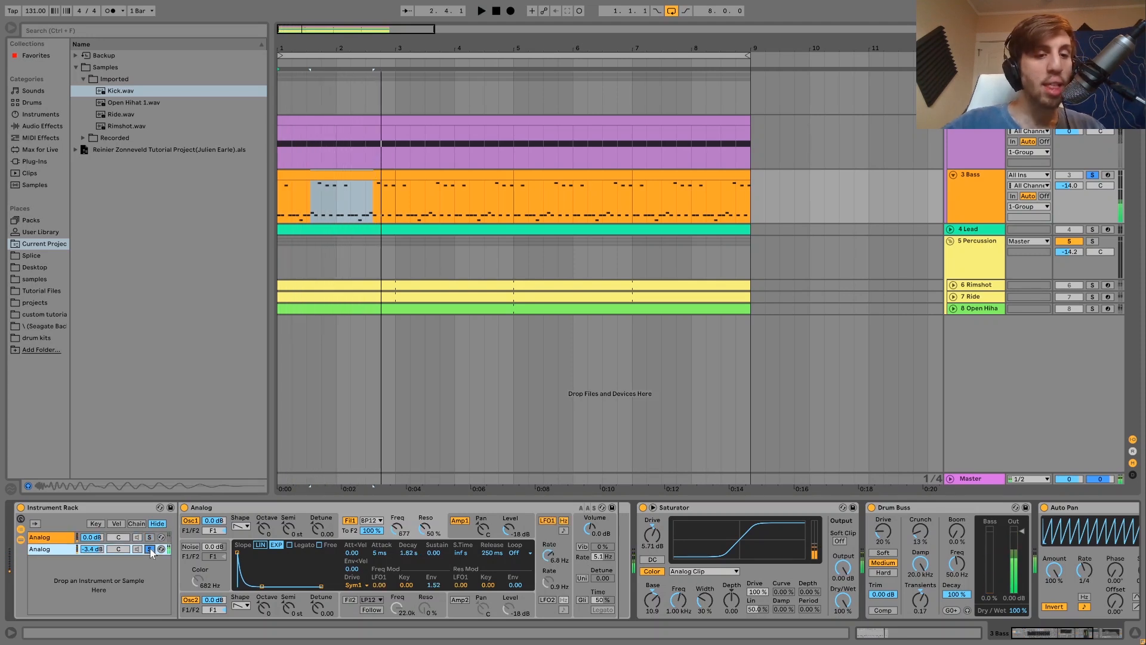
click(150, 537)
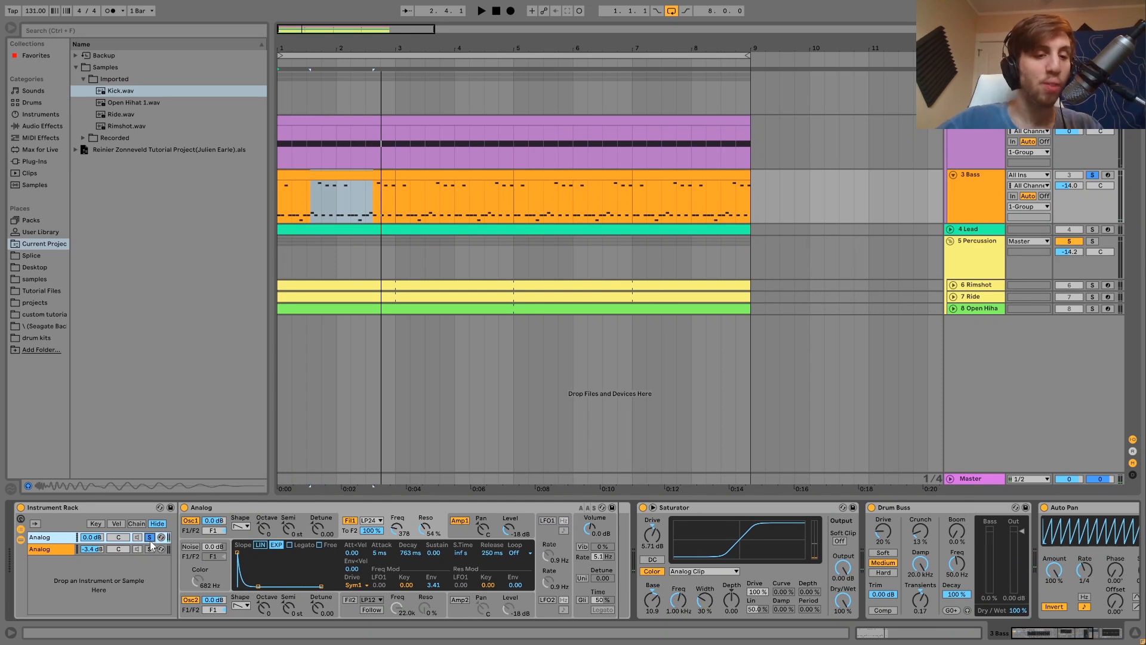
key(space)
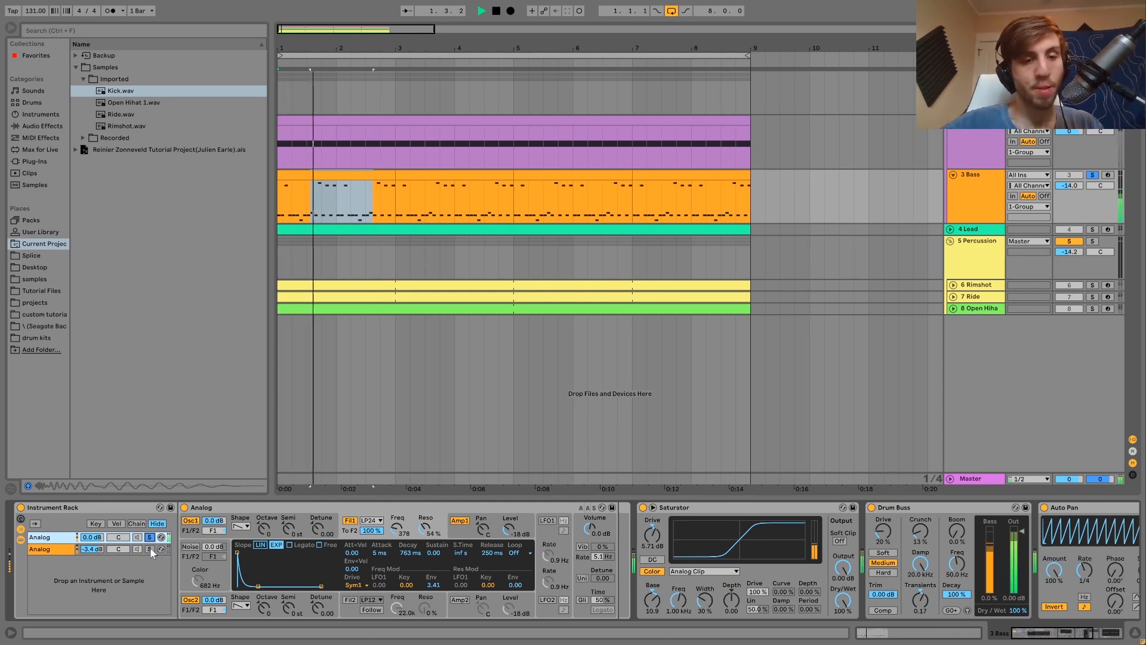
click(149, 549)
click(150, 549)
key(space)
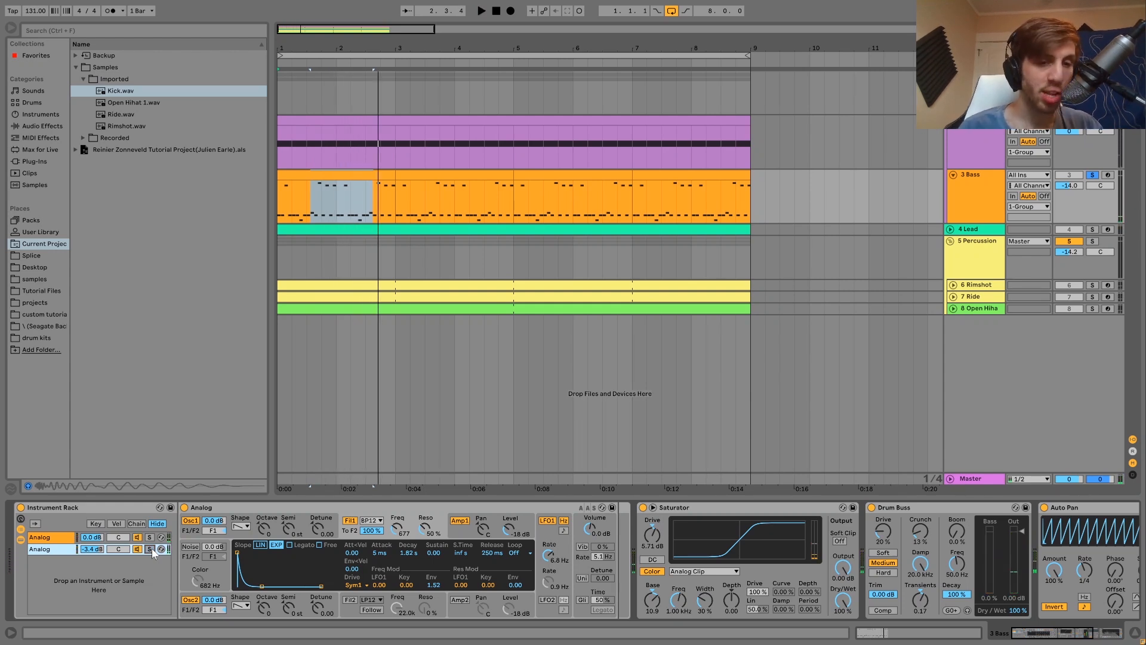
Solo the first Analog chain, examine its Fil1 and Amp1 envelope settings, and play it back briefly.
click(150, 537)
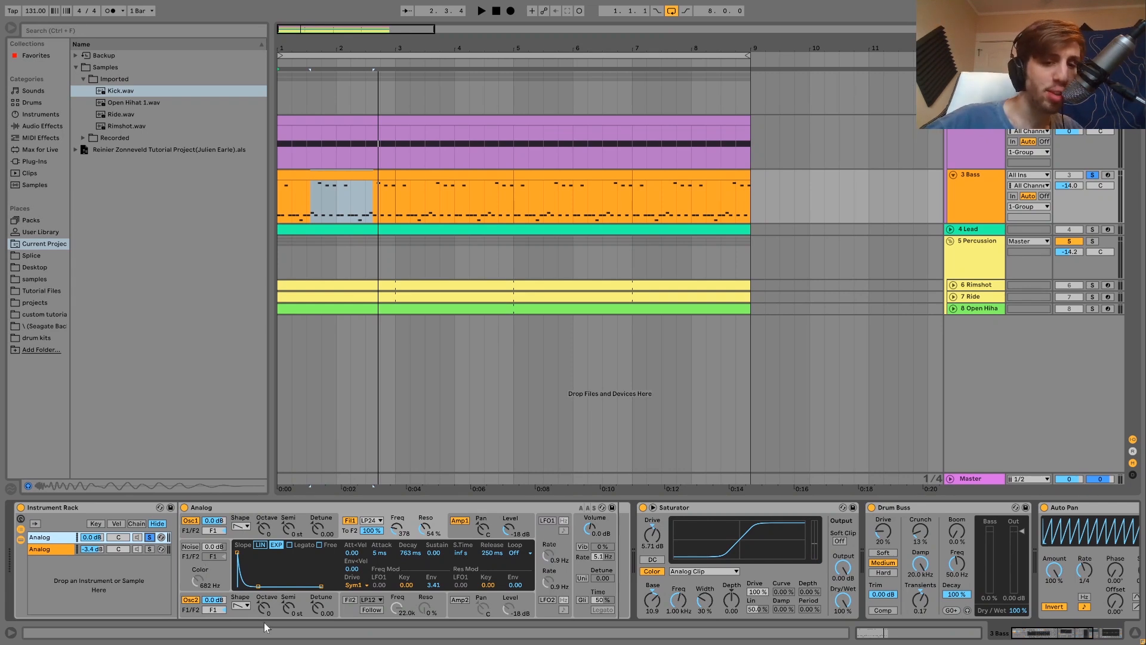
click(350, 529)
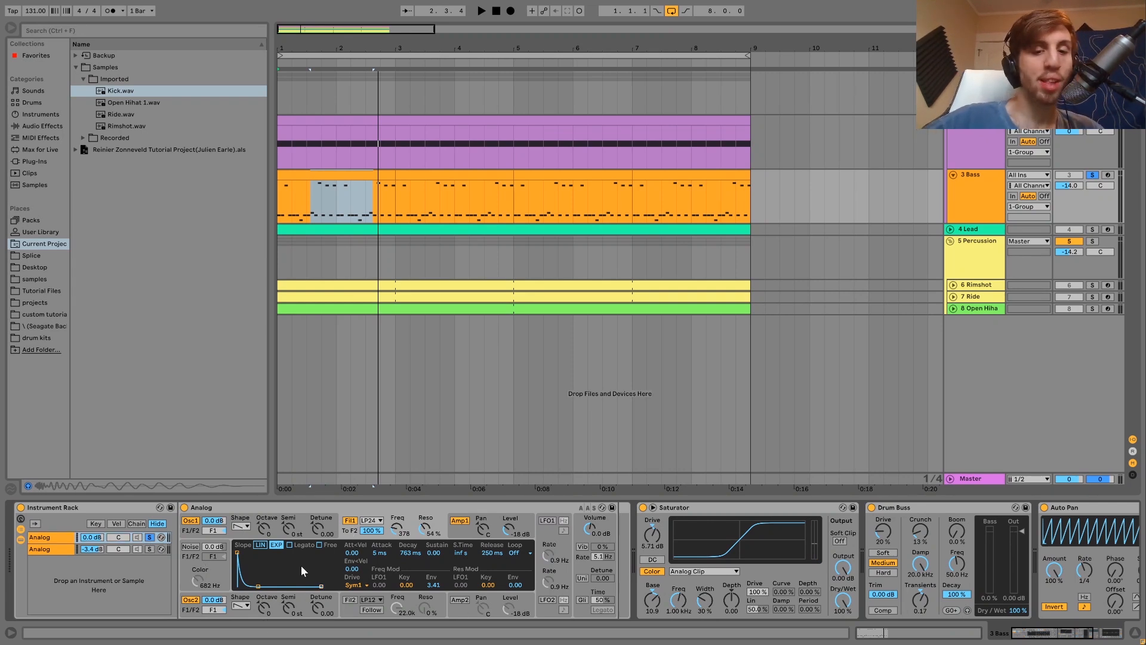
click(460, 532)
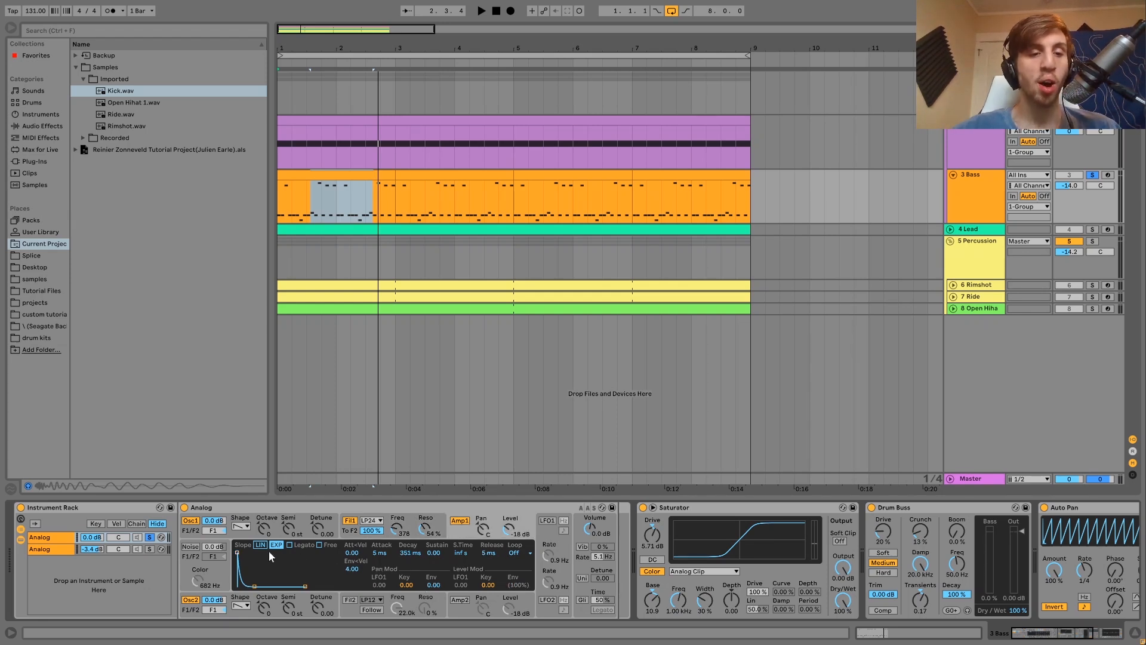
key(space)
key(space)
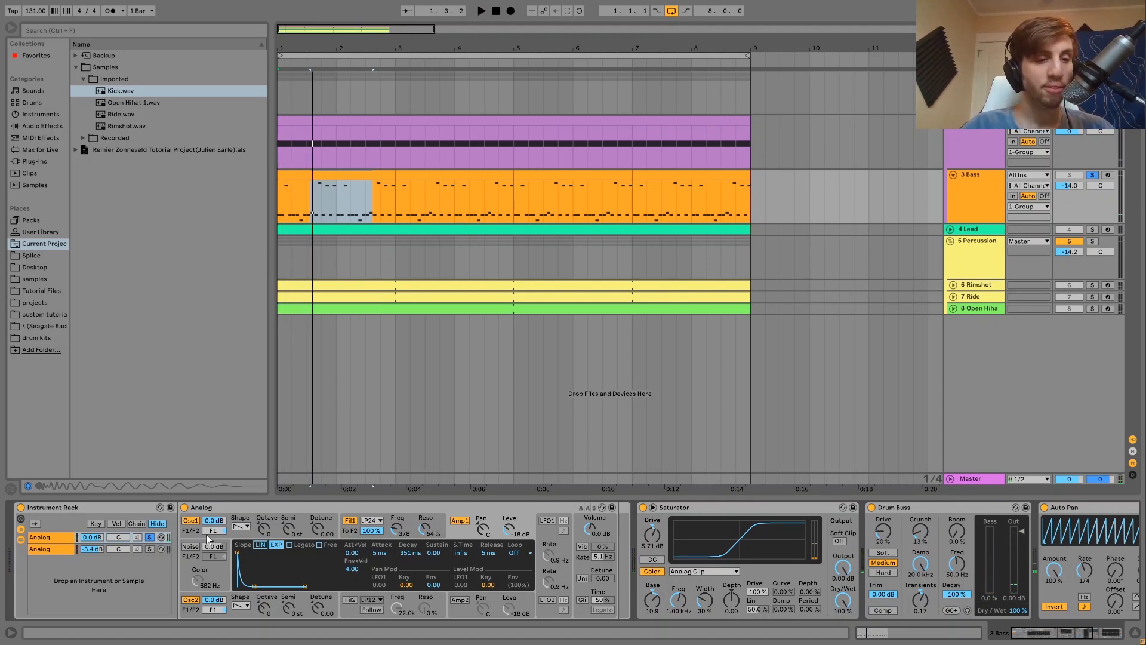
Solo the second Analog chain, examine its Fil1 and Amp1 envelope settings, and audition it.
click(150, 549)
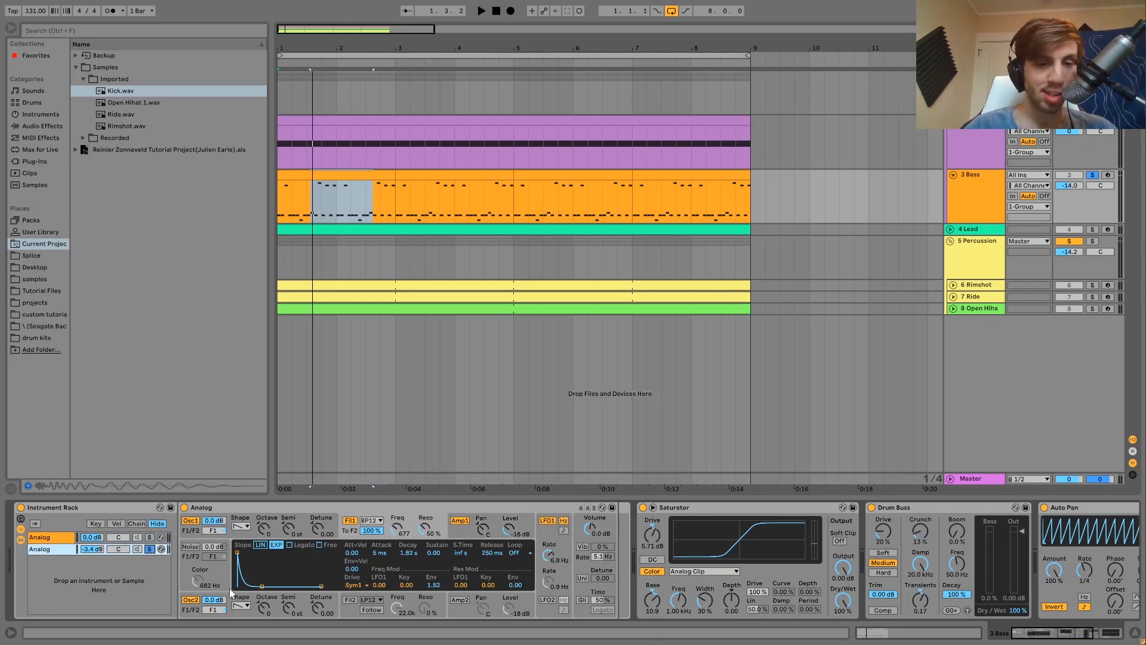
click(346, 533)
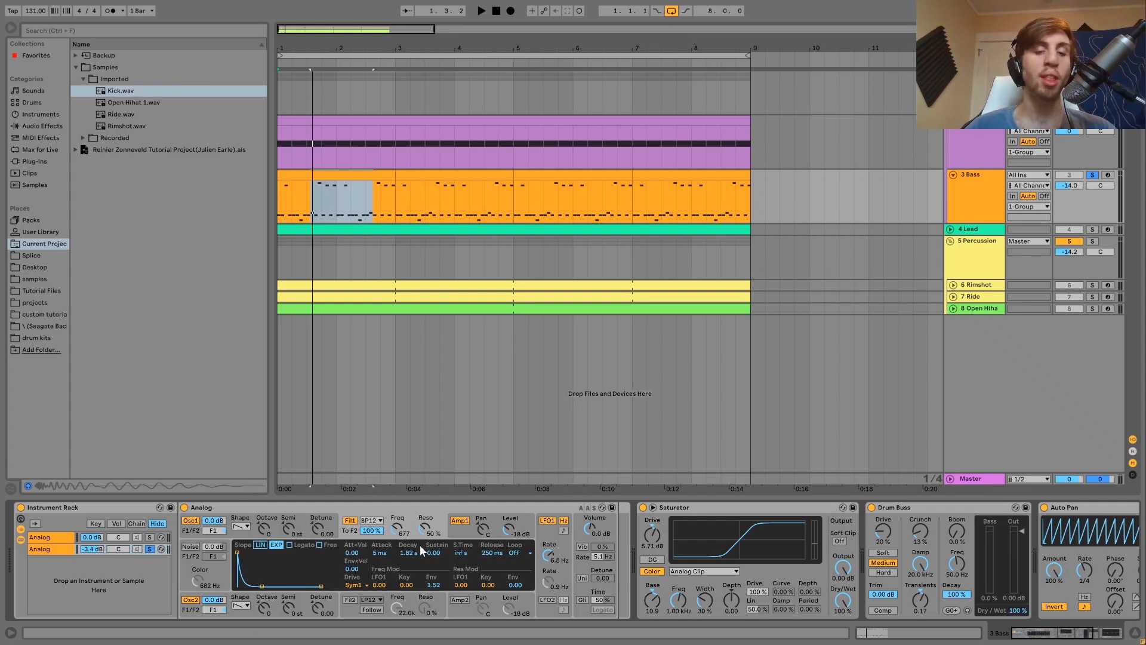
key(space)
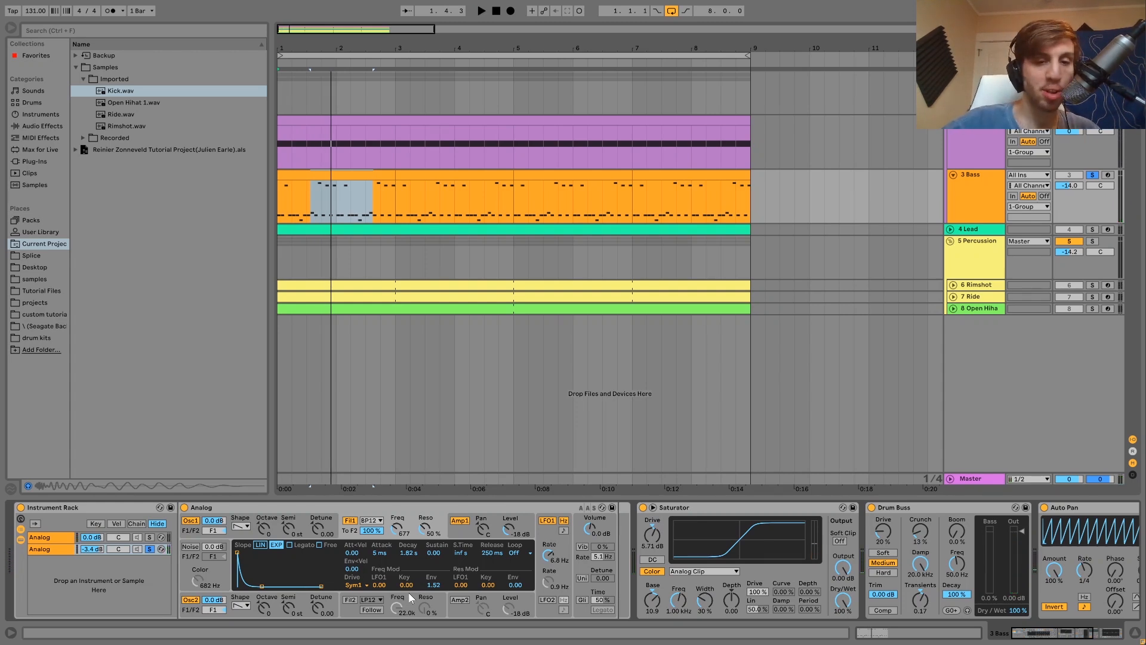
key(space)
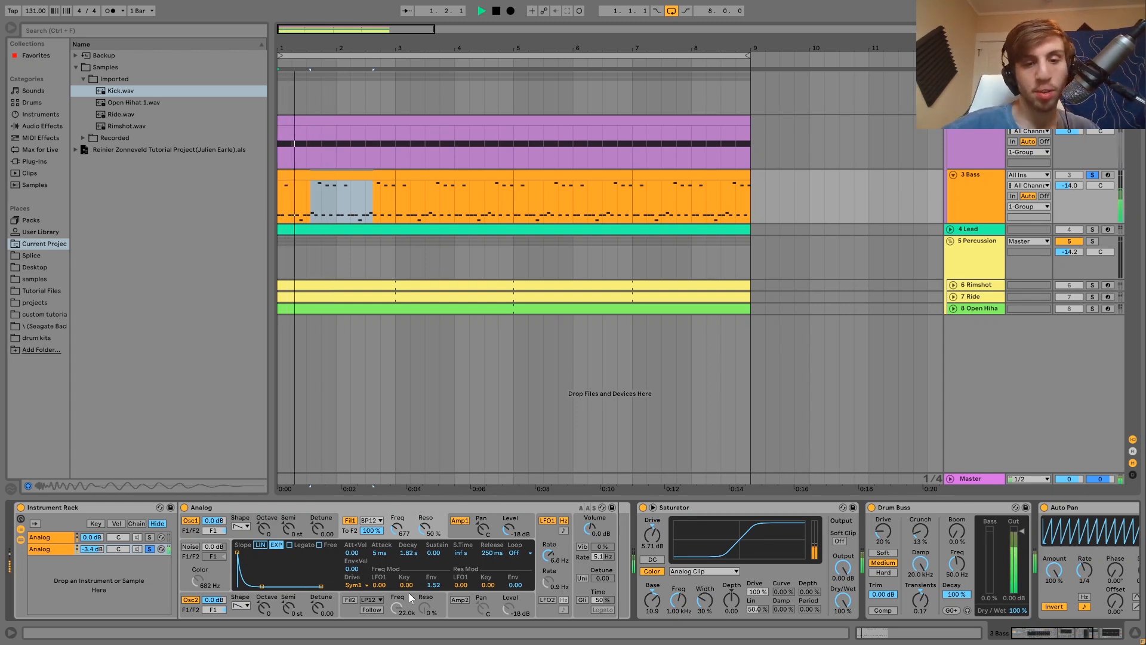
click(458, 522)
key(space)
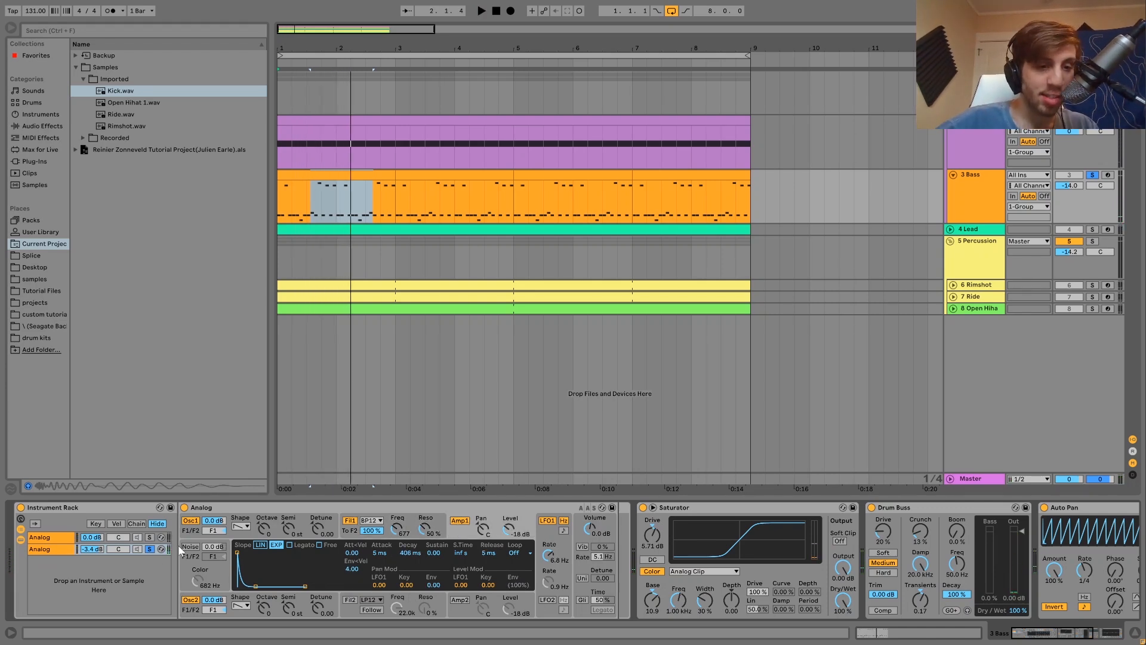
Unsolo the second Analog chain and hide the rack's chain devices so the Bass track's effects are shown together.
click(150, 549)
click(21, 540)
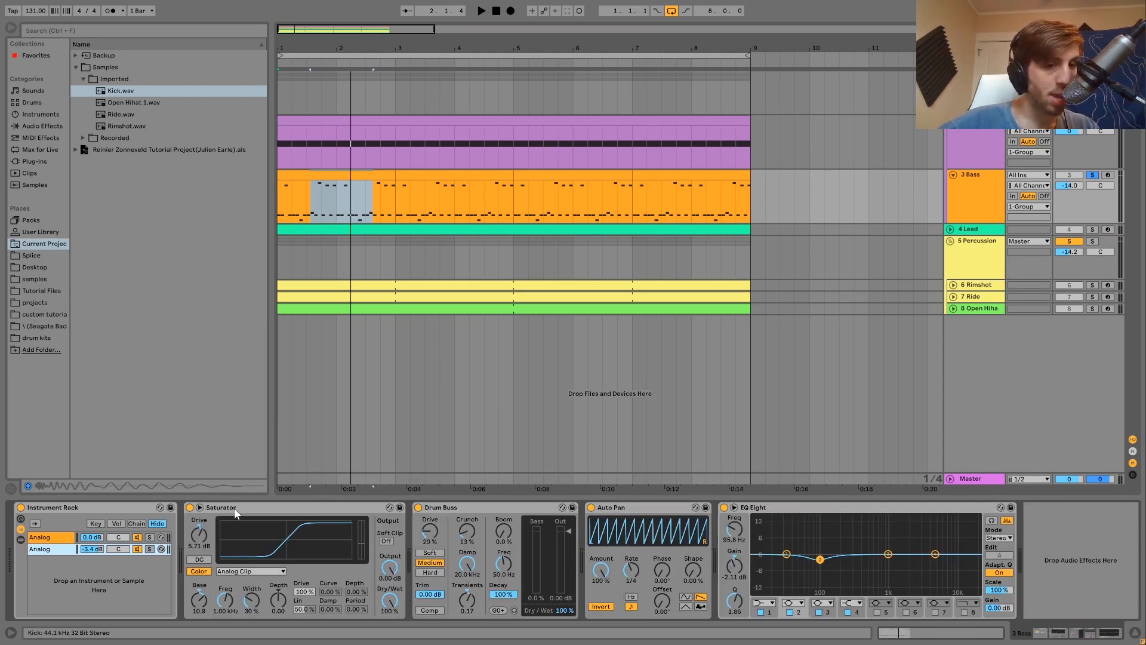
click(282, 456)
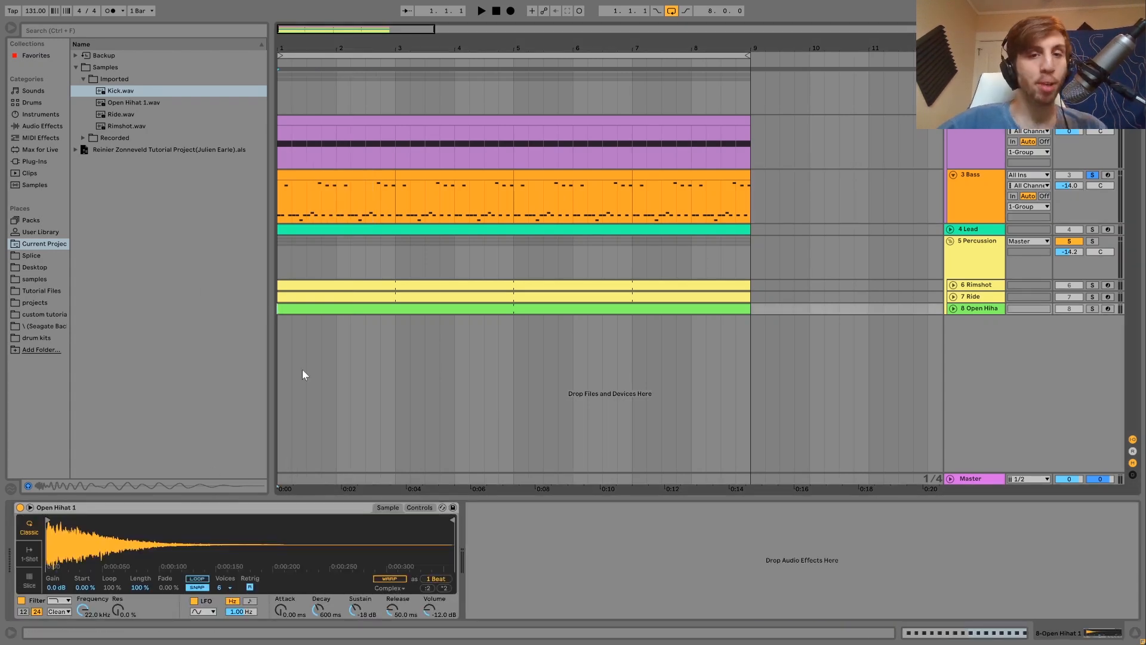
click(985, 201)
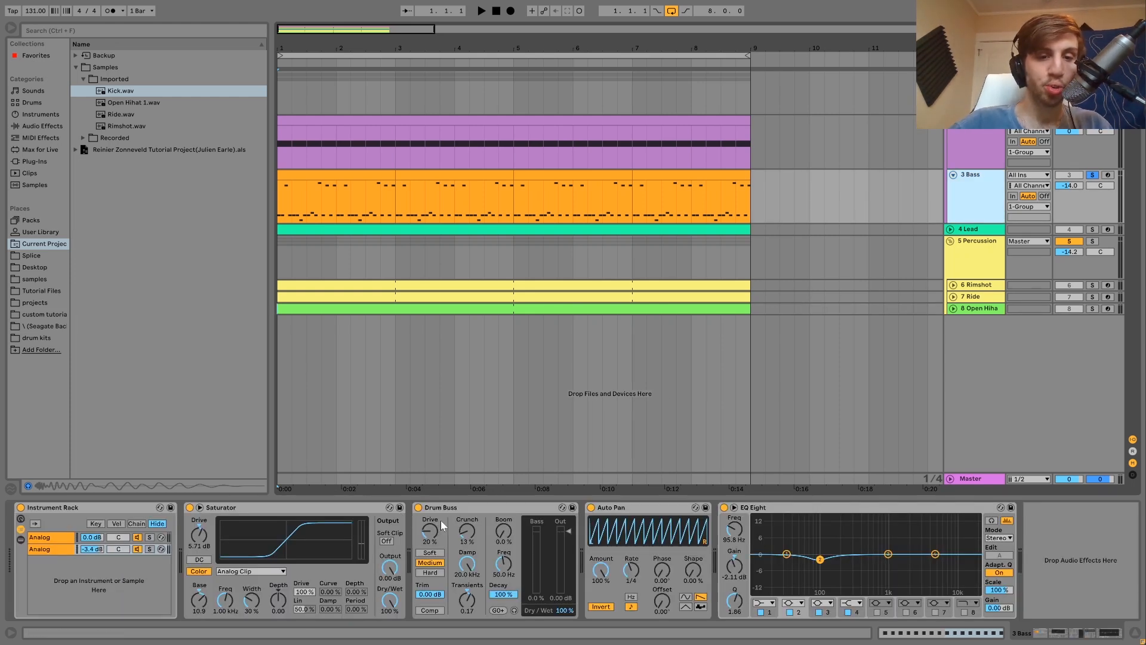
Play the bass with Drum Buss and Saturator bypassed, and re-enable both effects to compare the sound.
click(418, 507)
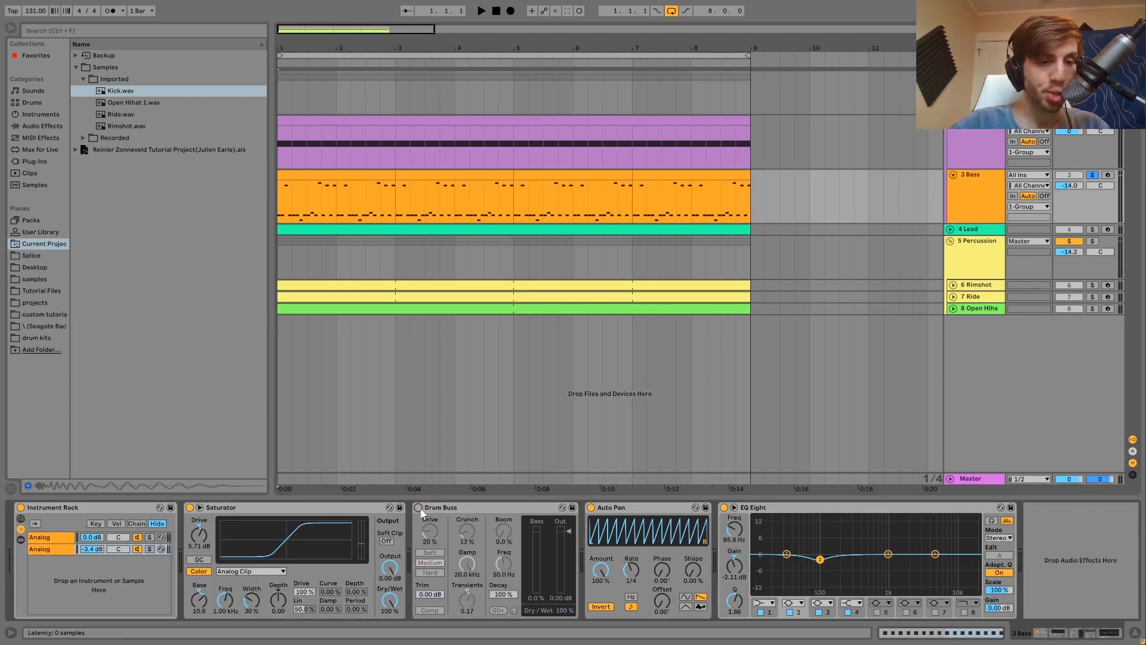
click(190, 508)
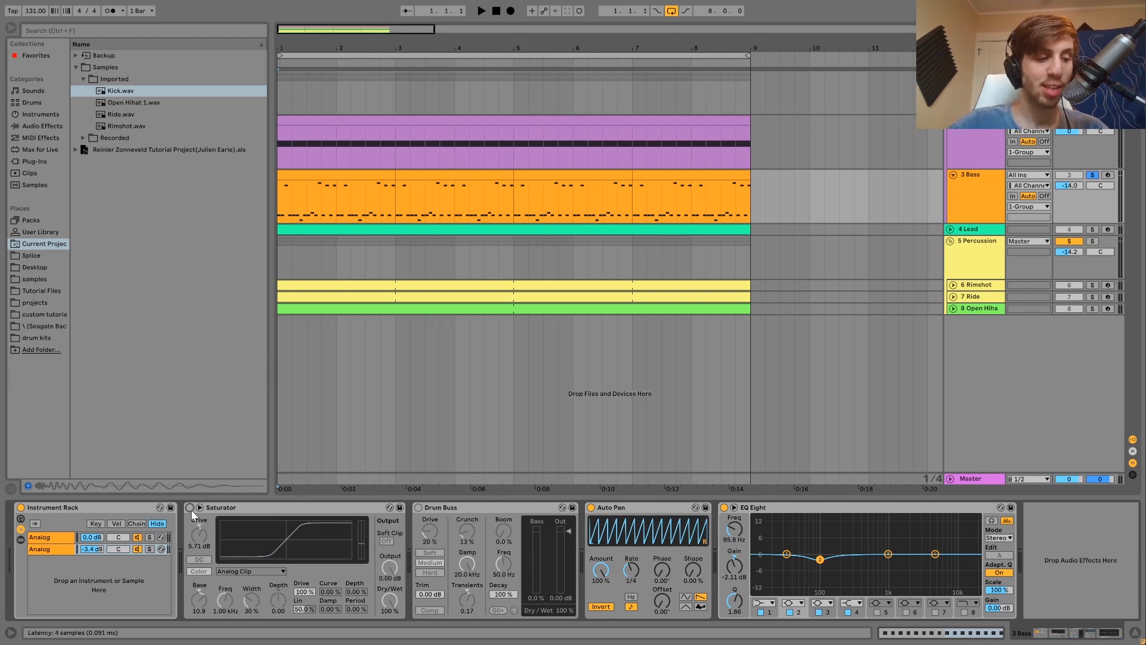
key(space)
click(190, 508)
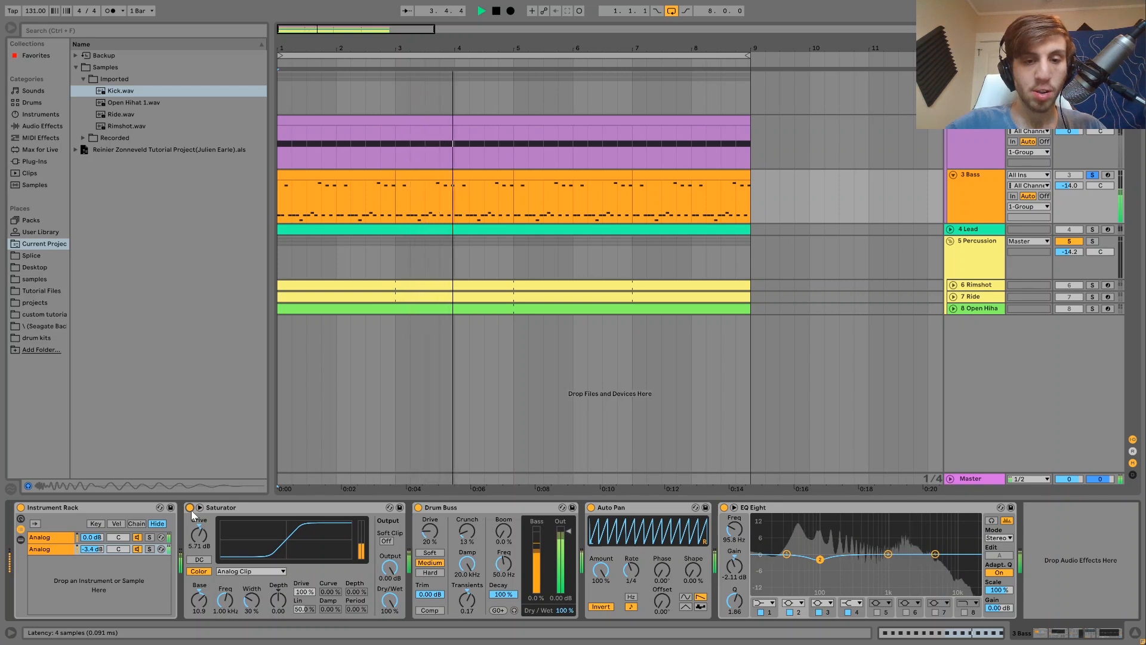
key(space)
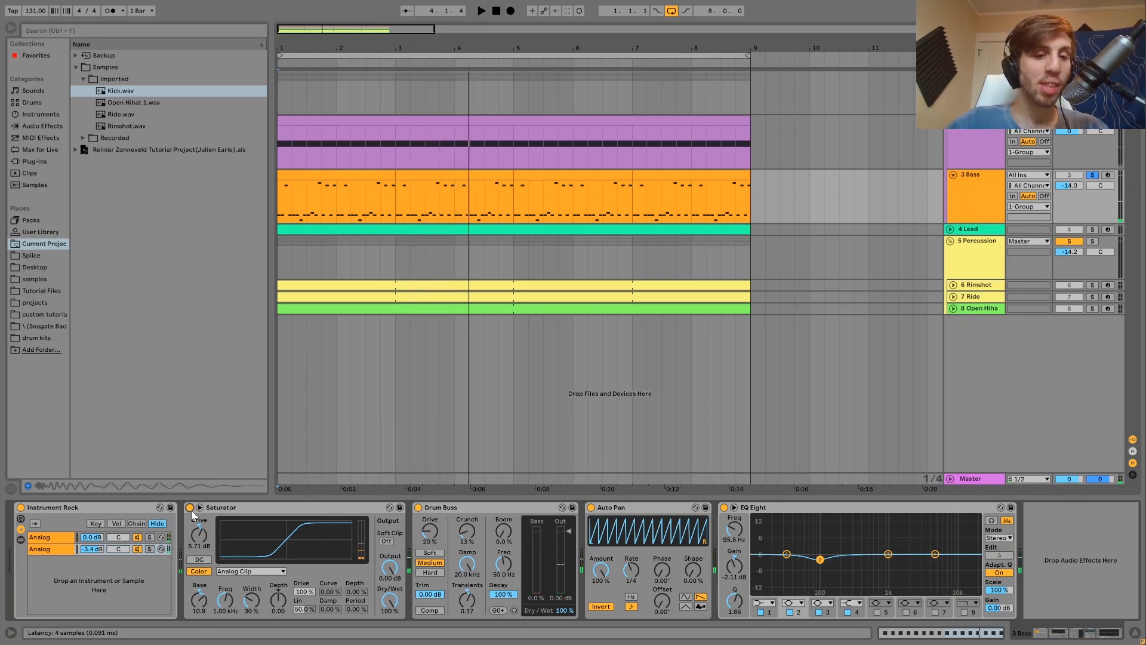
Examine the Bass track's Saturator, Auto Pan and EQ Eight settings, playing the bass to hear the Auto Pan's effect.
click(228, 508)
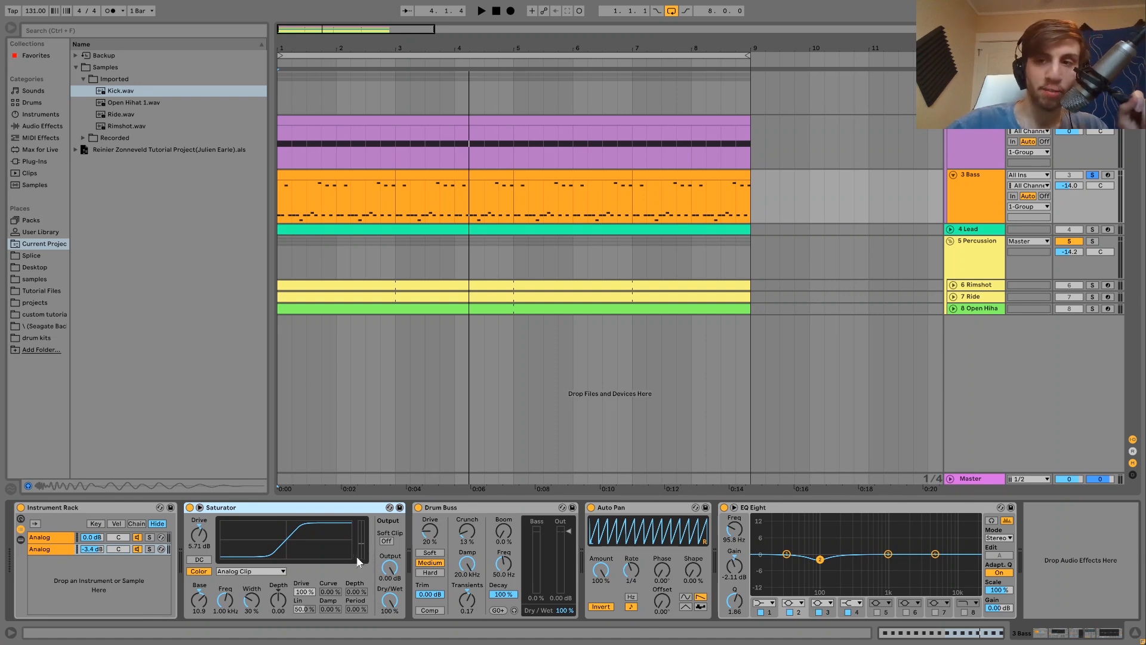
click(632, 506)
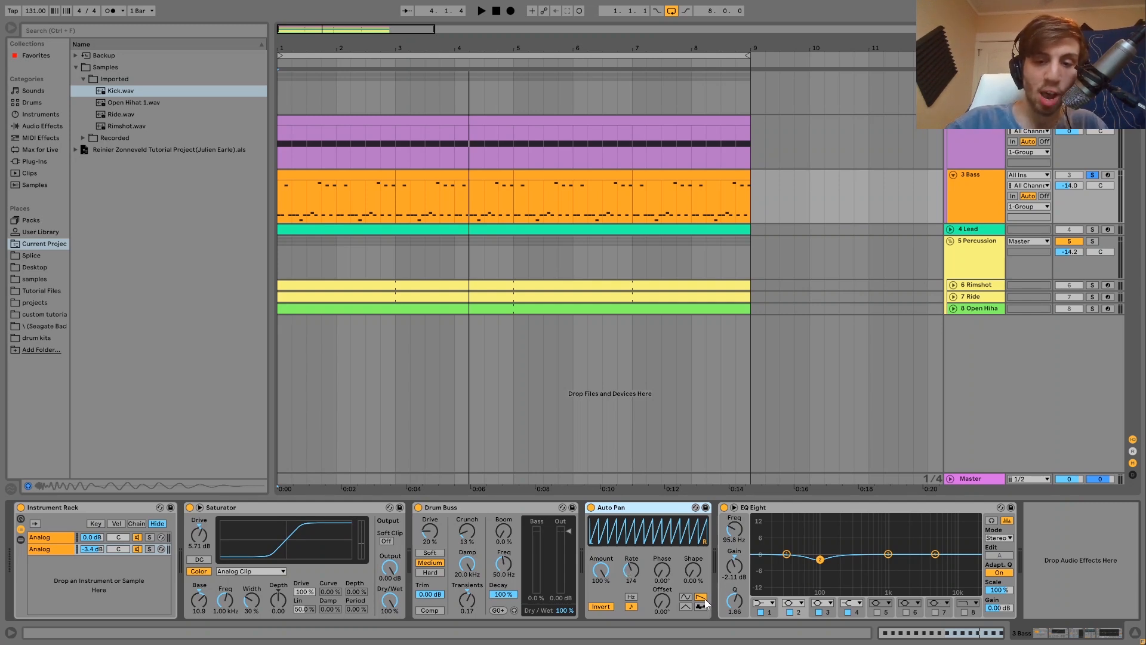
key(space)
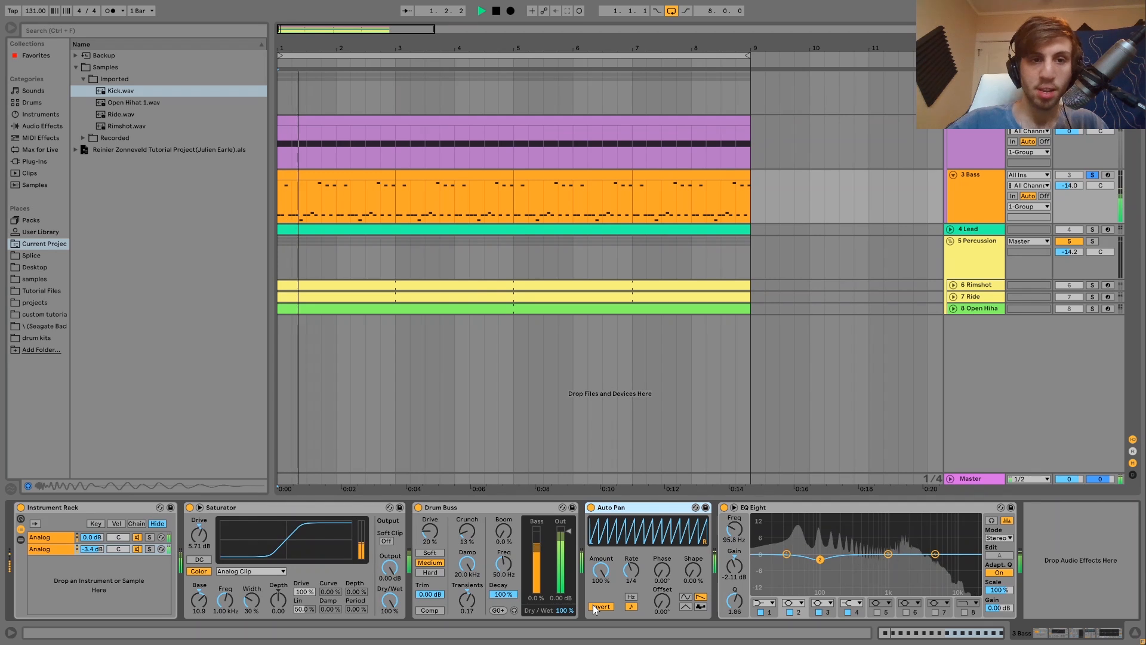
key(space)
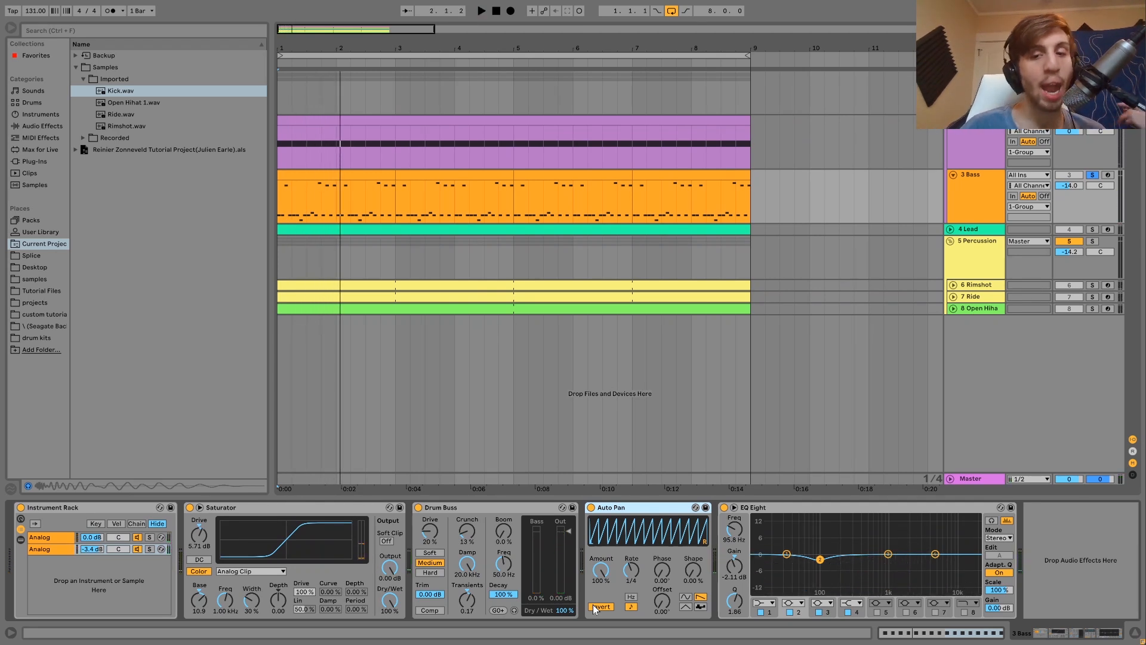
click(789, 507)
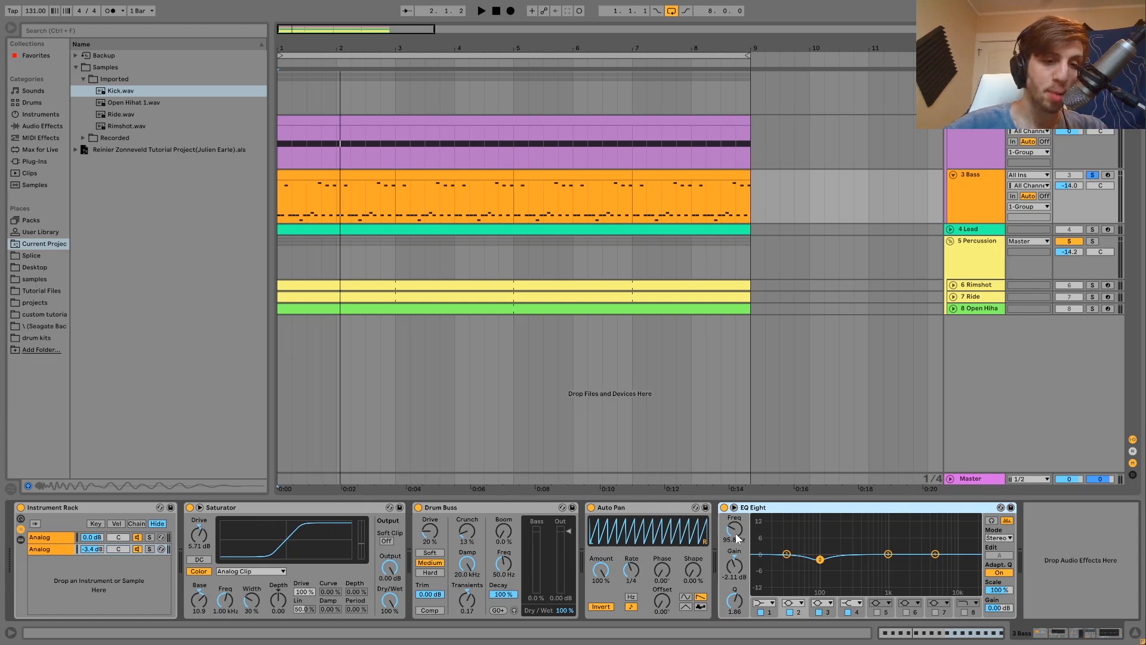
click(819, 558)
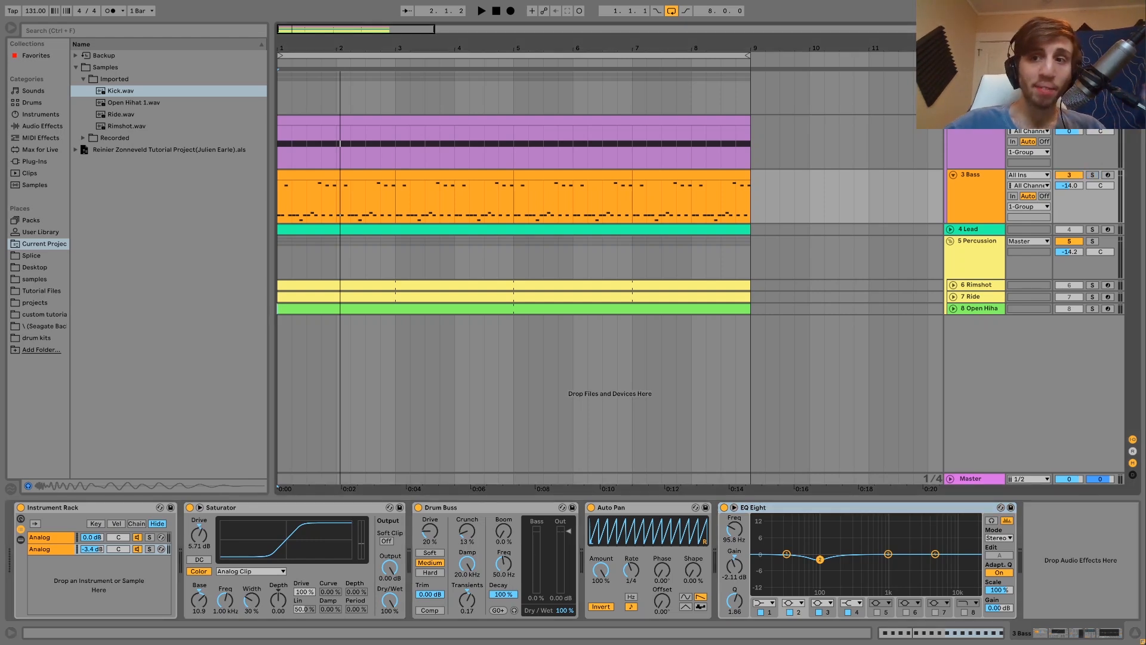
Open the 1-Group track's devices, compare playback with its EQ Eight and Drum Buss bypassed and enabled, and examine the Drum Buss.
click(975, 84)
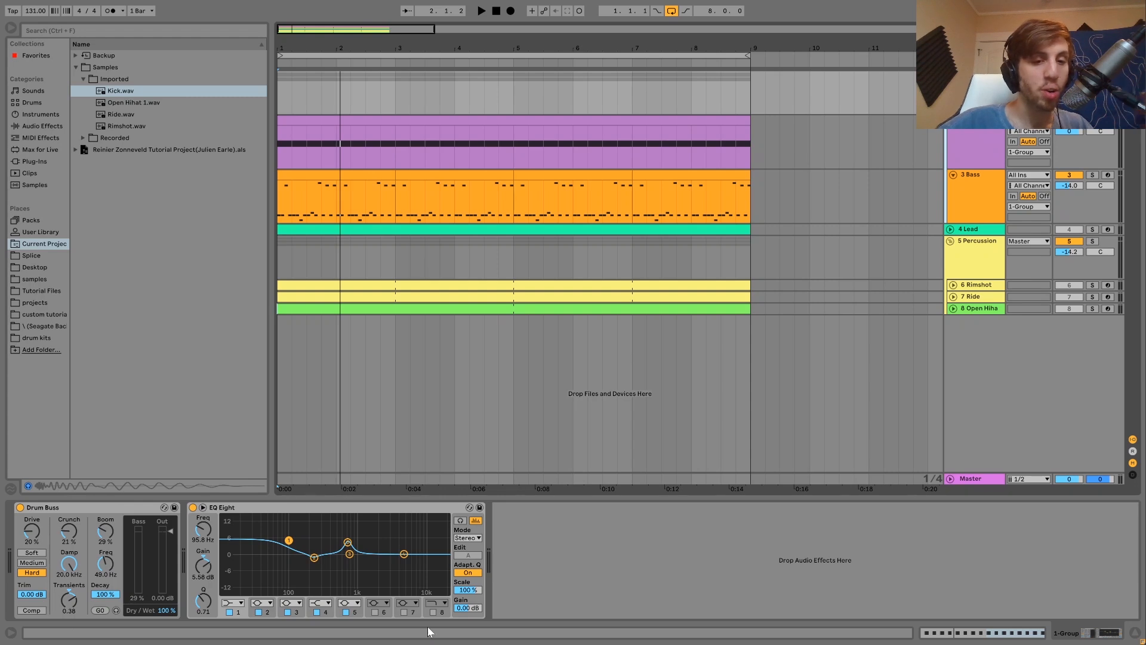
click(192, 507)
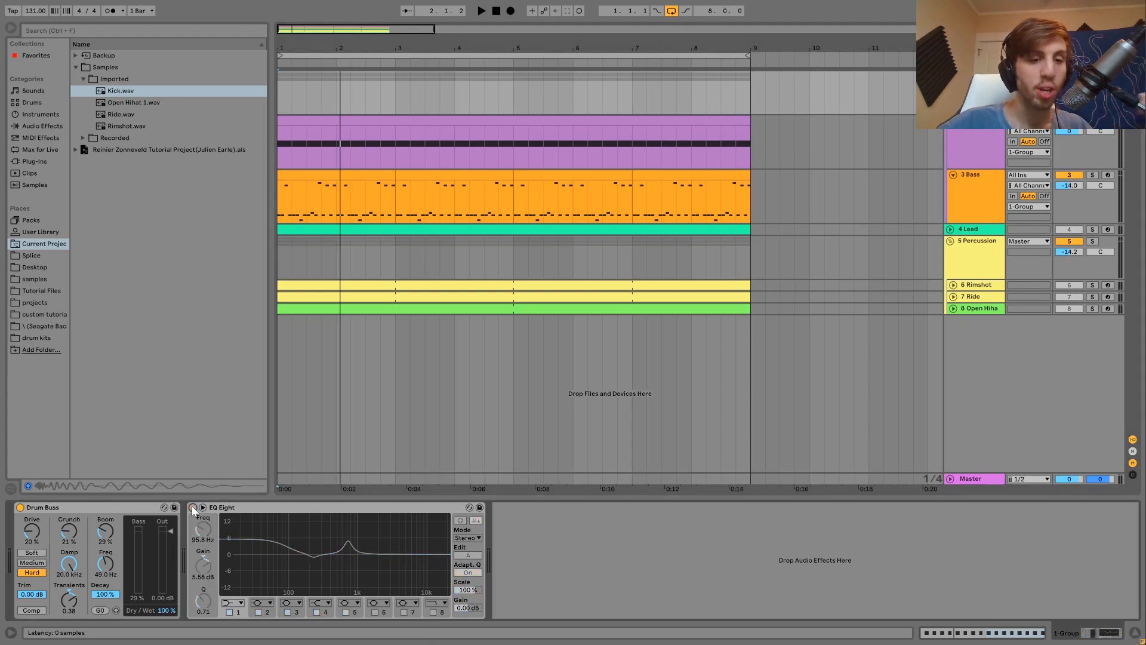
key(space)
click(20, 508)
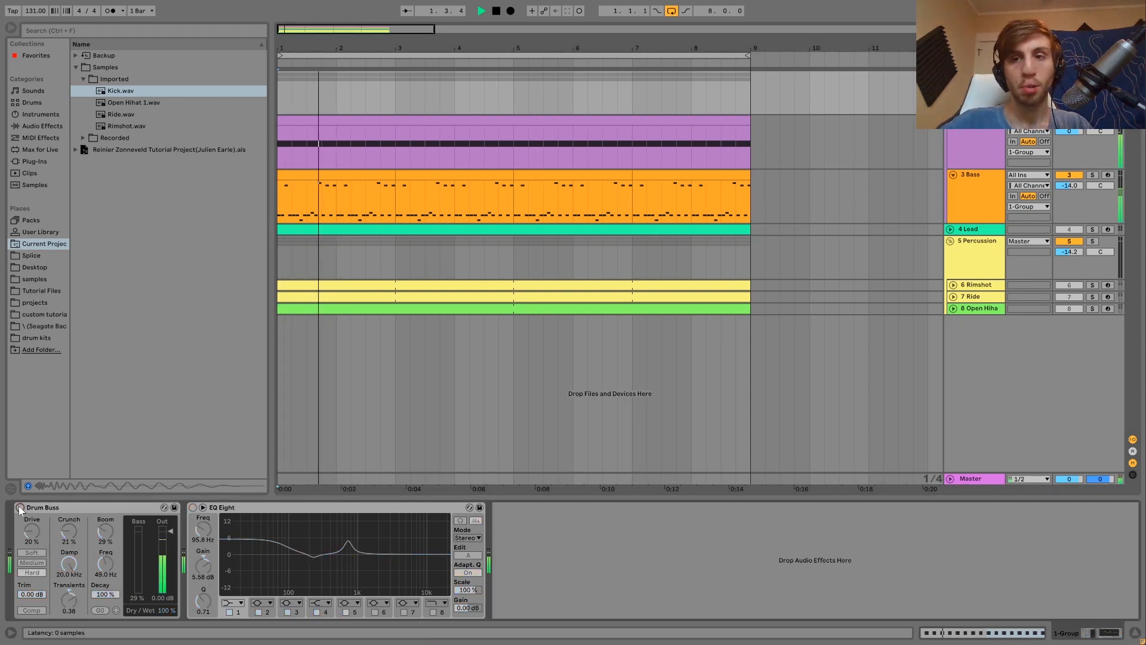
click(20, 508)
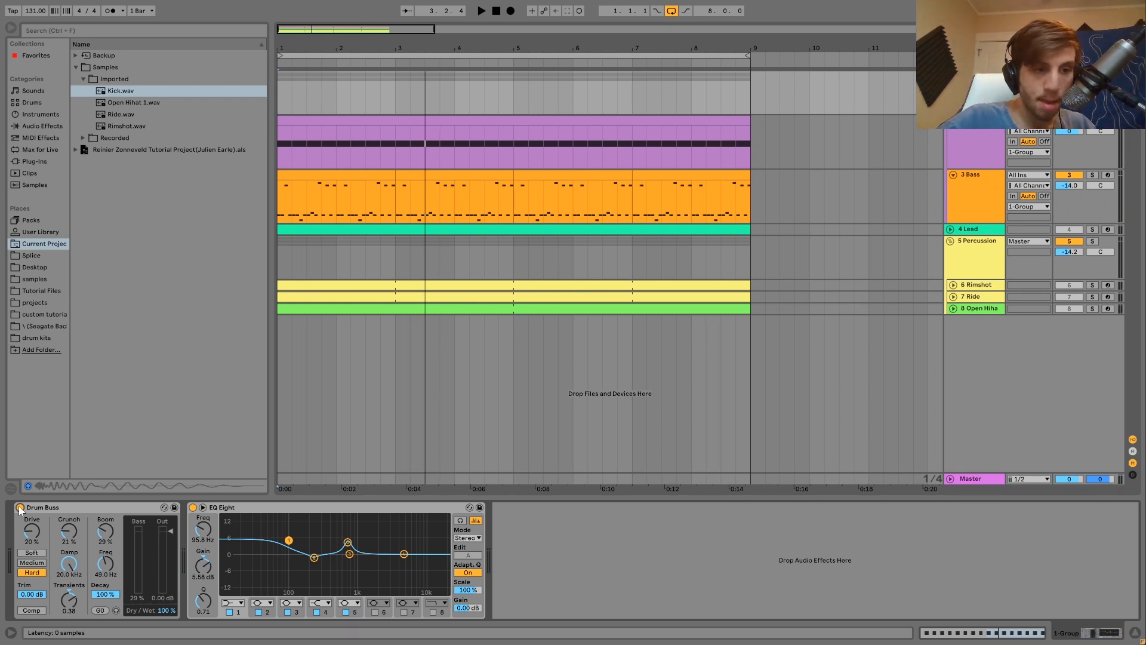
click(68, 508)
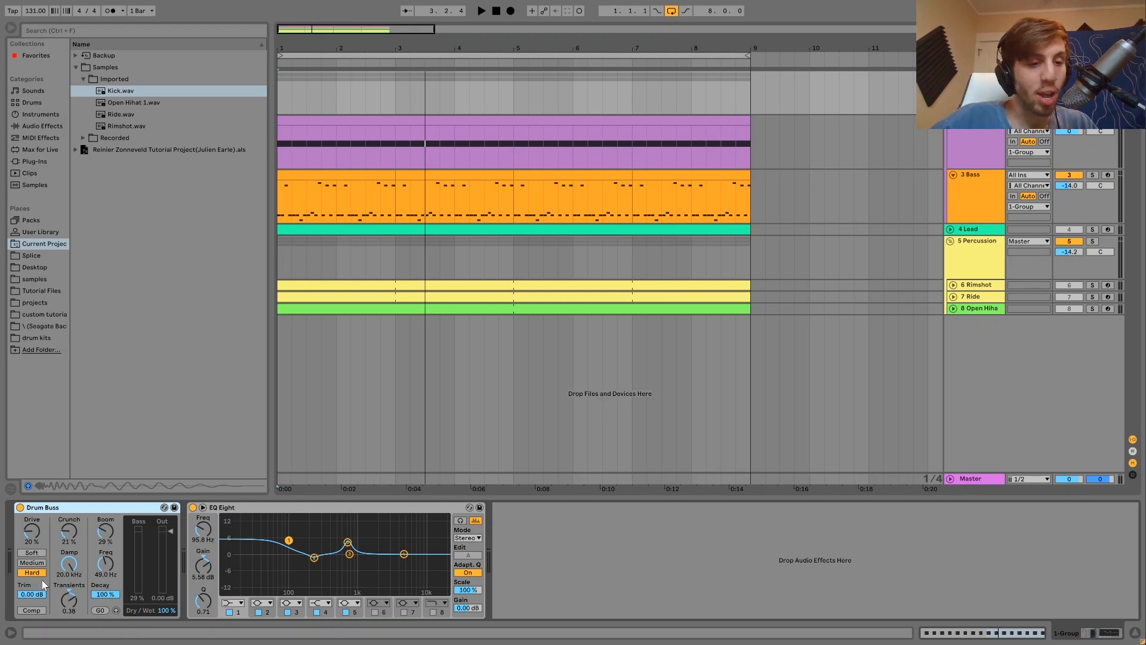
Try a Limiter from the audio effects after the group's EQ Eight, and remove it again.
click(36, 126)
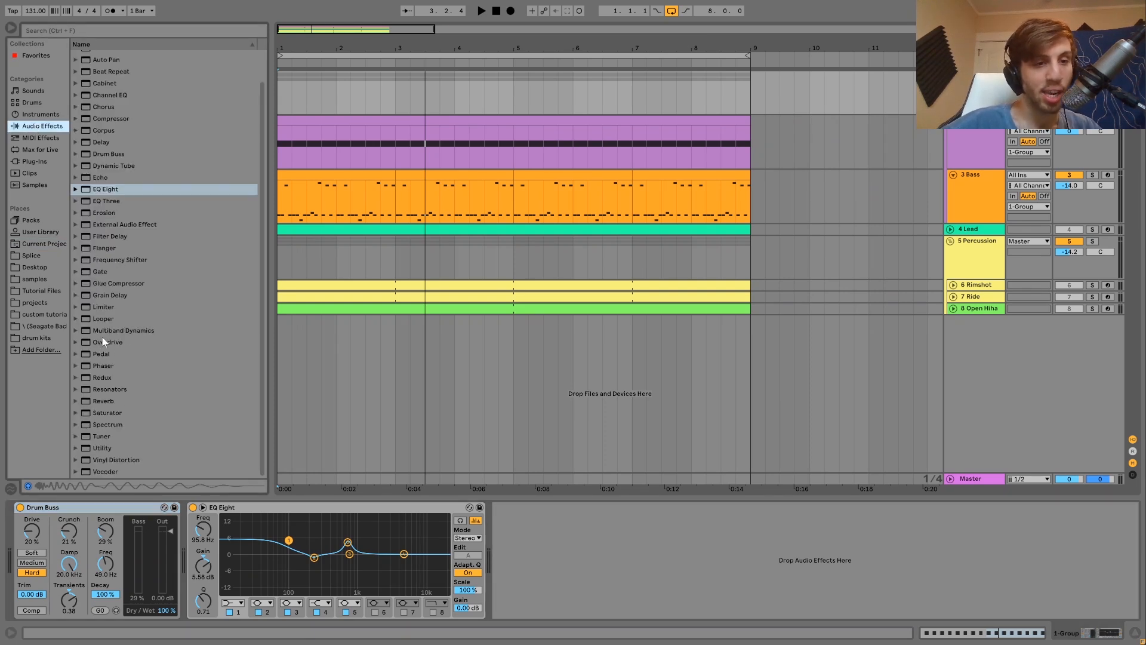
drag(98, 308, 509, 518)
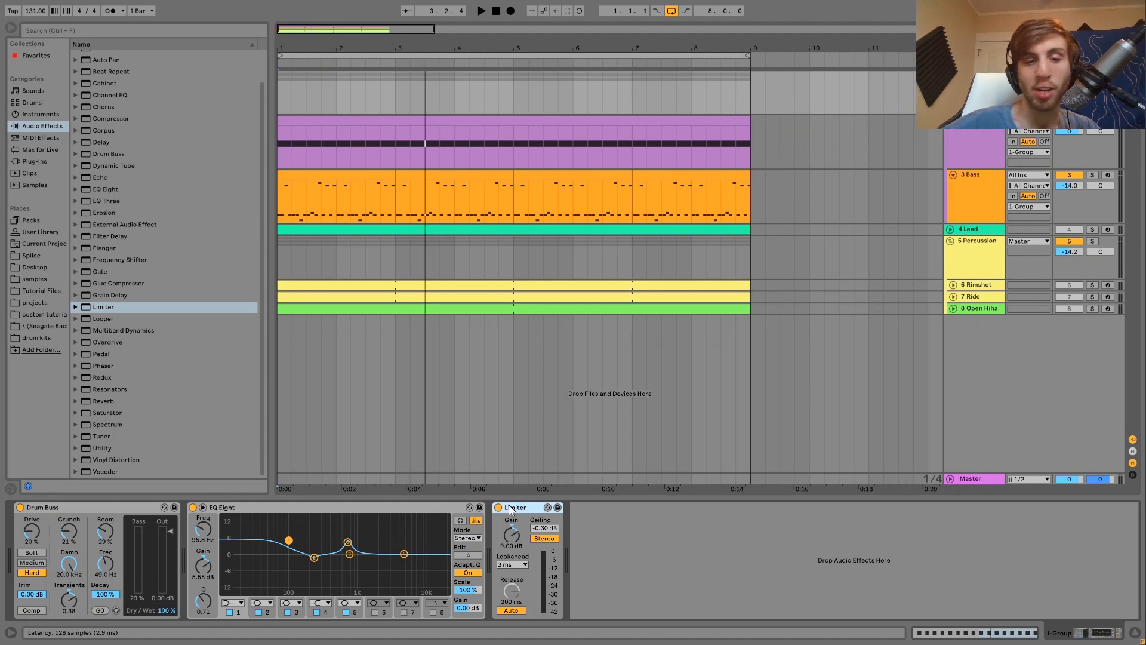
key(Delete)
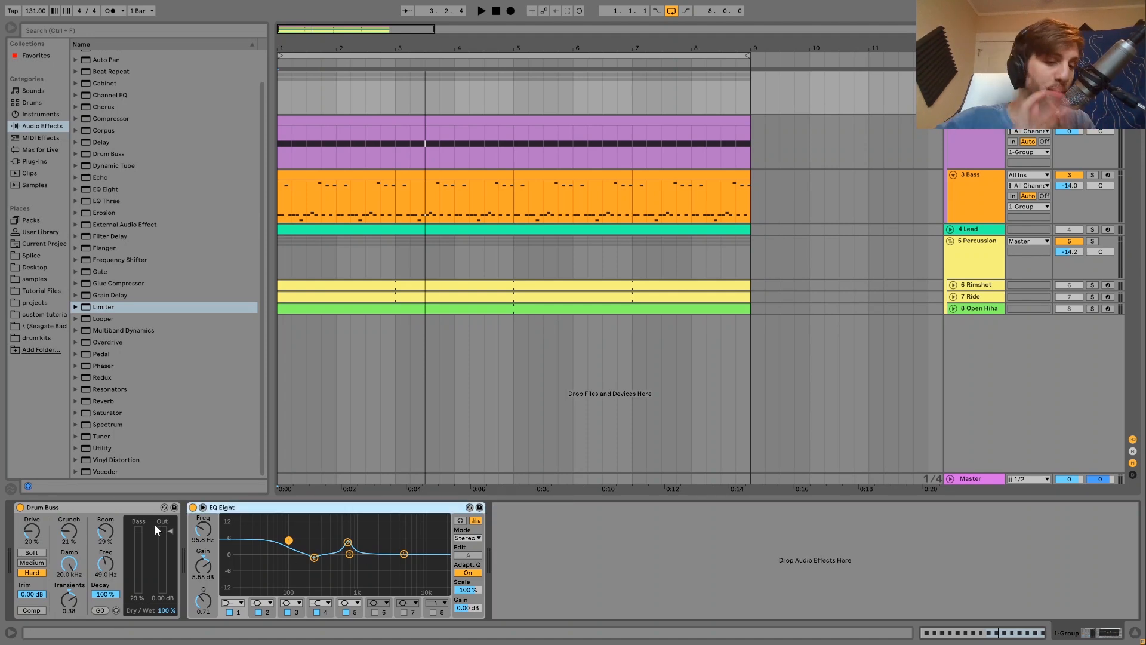
Play the kick and bass group to hear the effect of its Drum Buss Transients setting.
key(space)
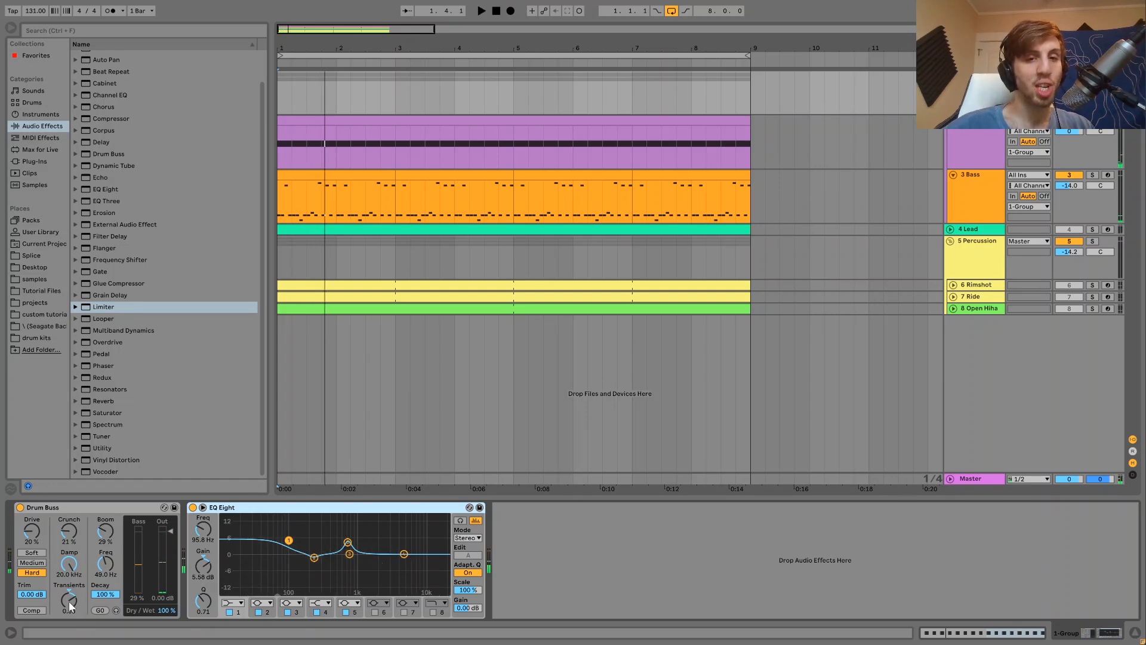
key(space)
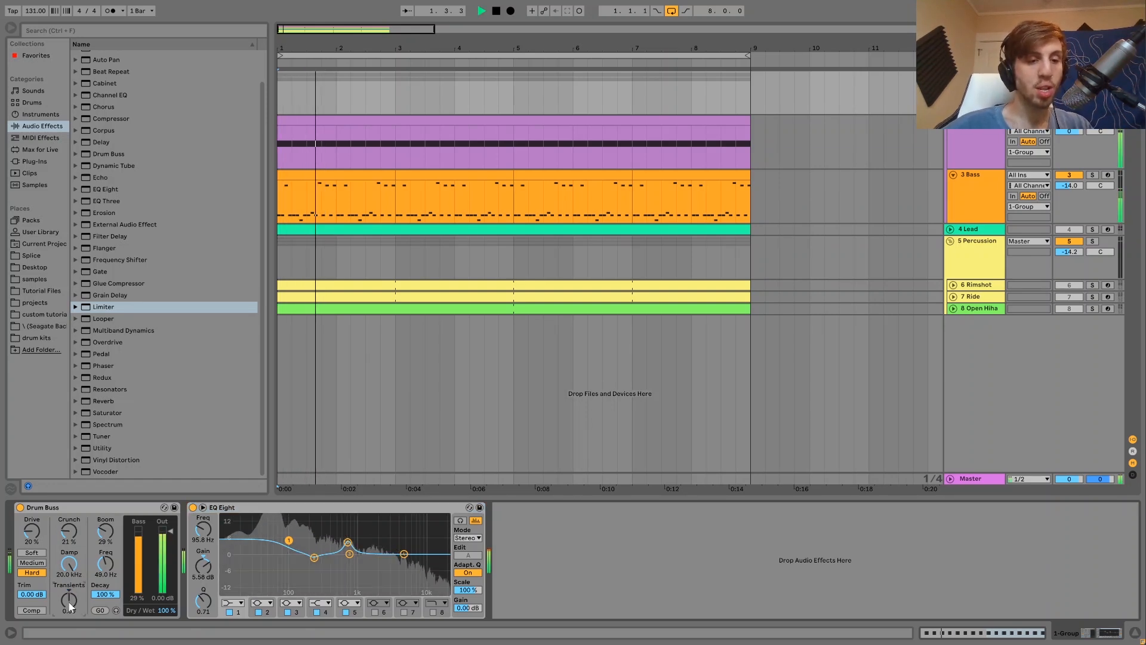
key(space)
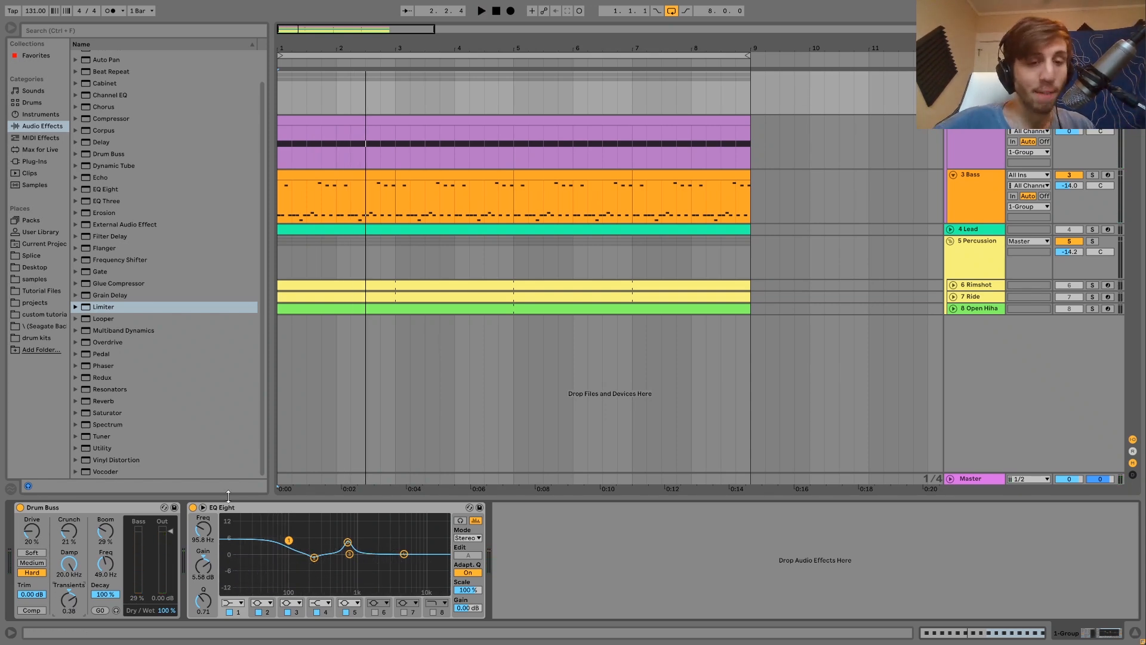
Examine the boosted bands of the group's EQ Eight and compare playback with the EQ bypassed and enabled.
click(346, 543)
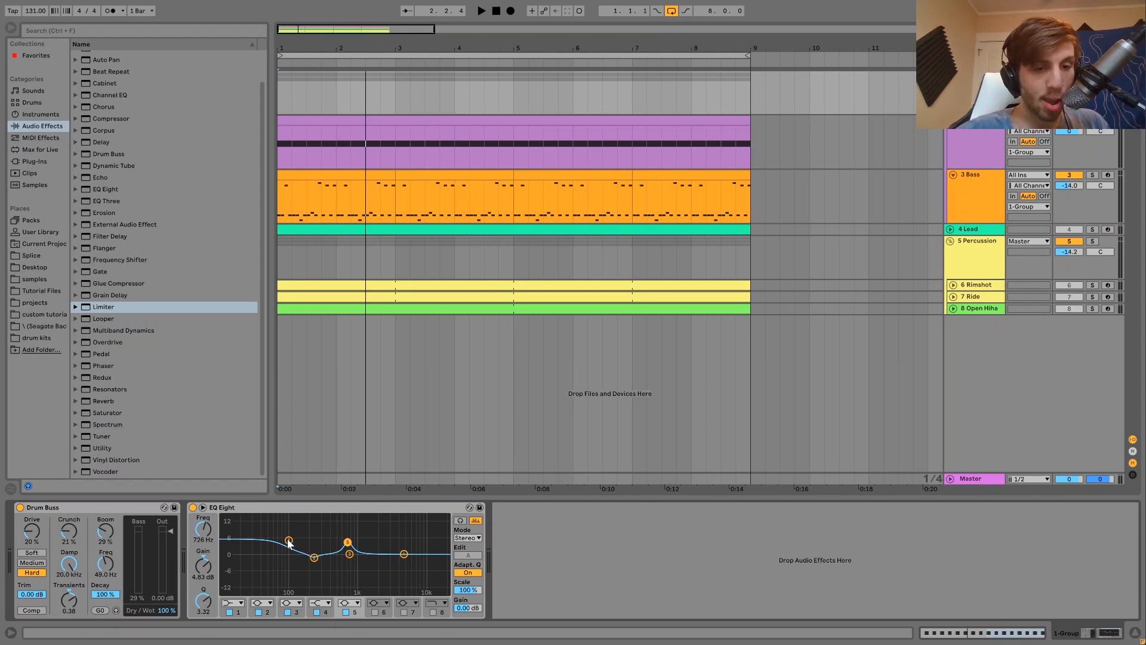
key(space)
click(193, 507)
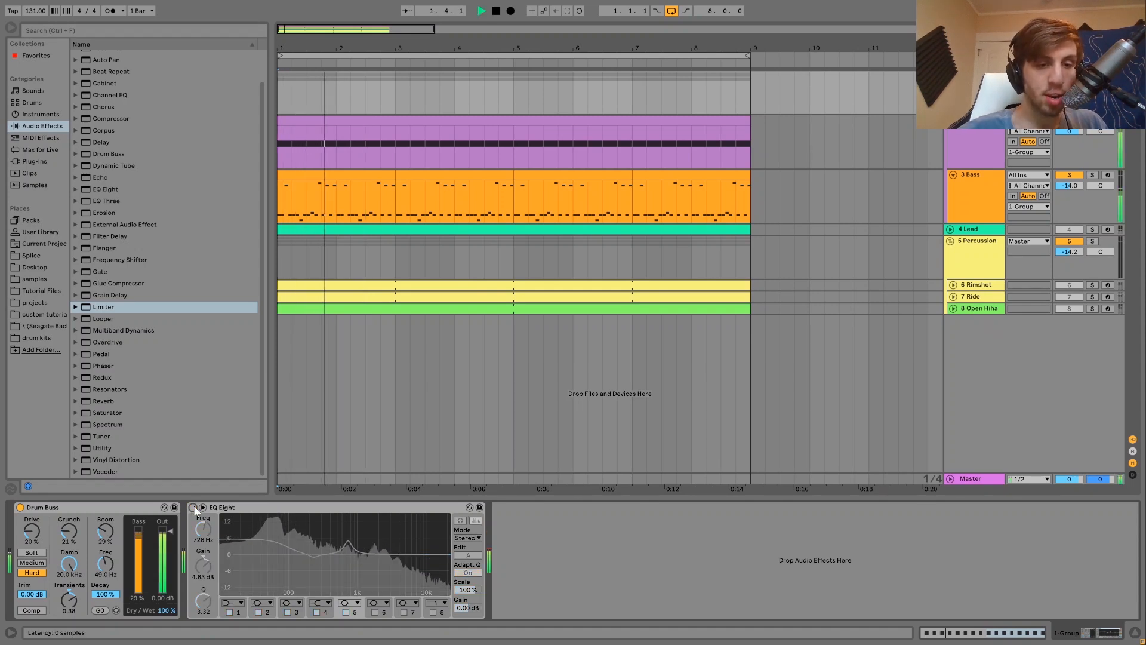
click(193, 507)
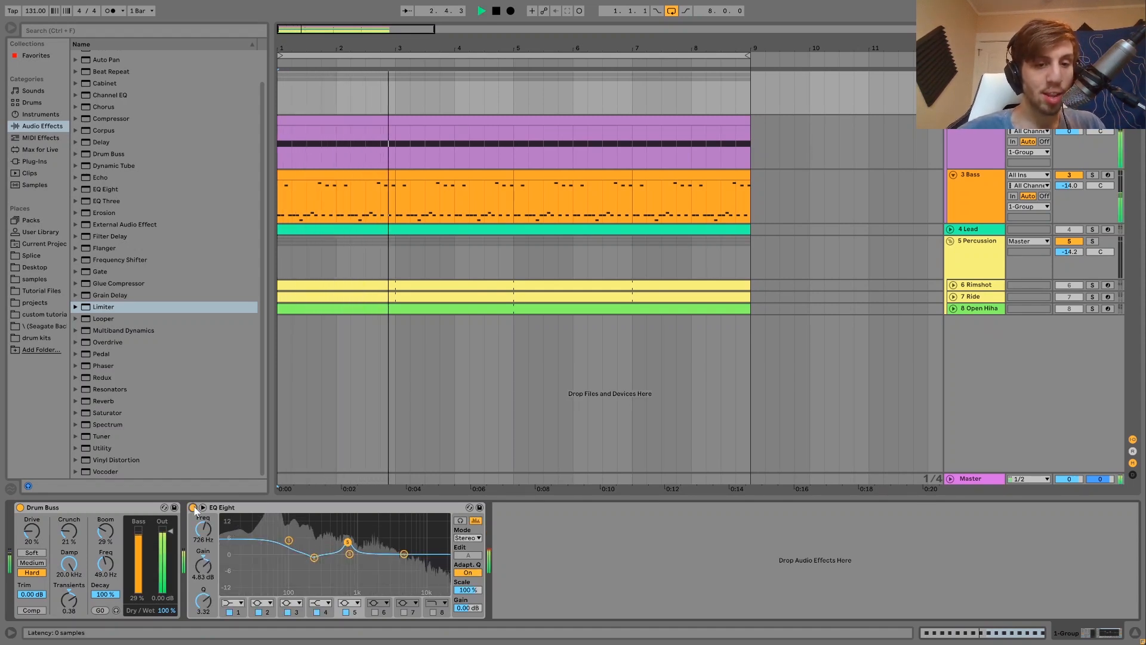
key(space)
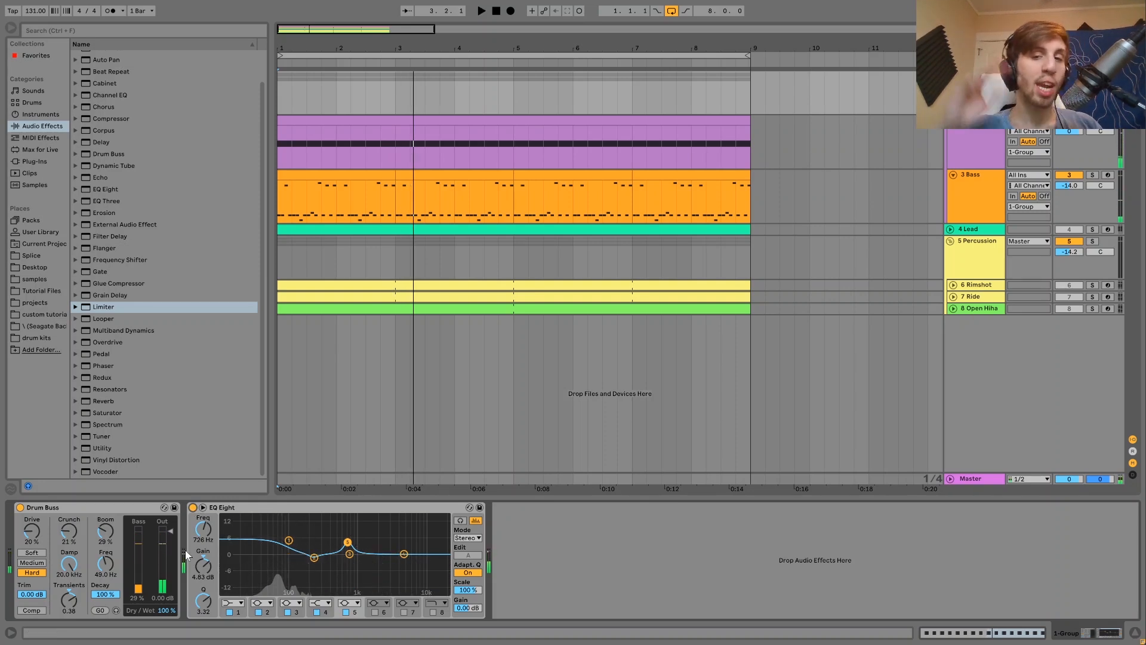
key(space)
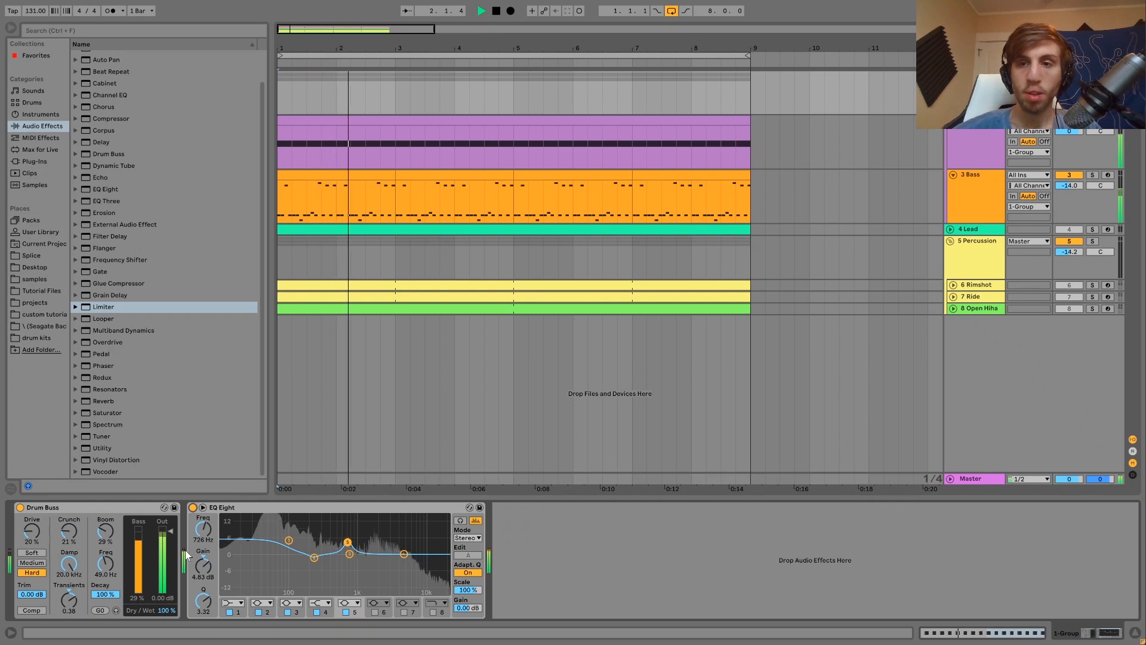
key(space)
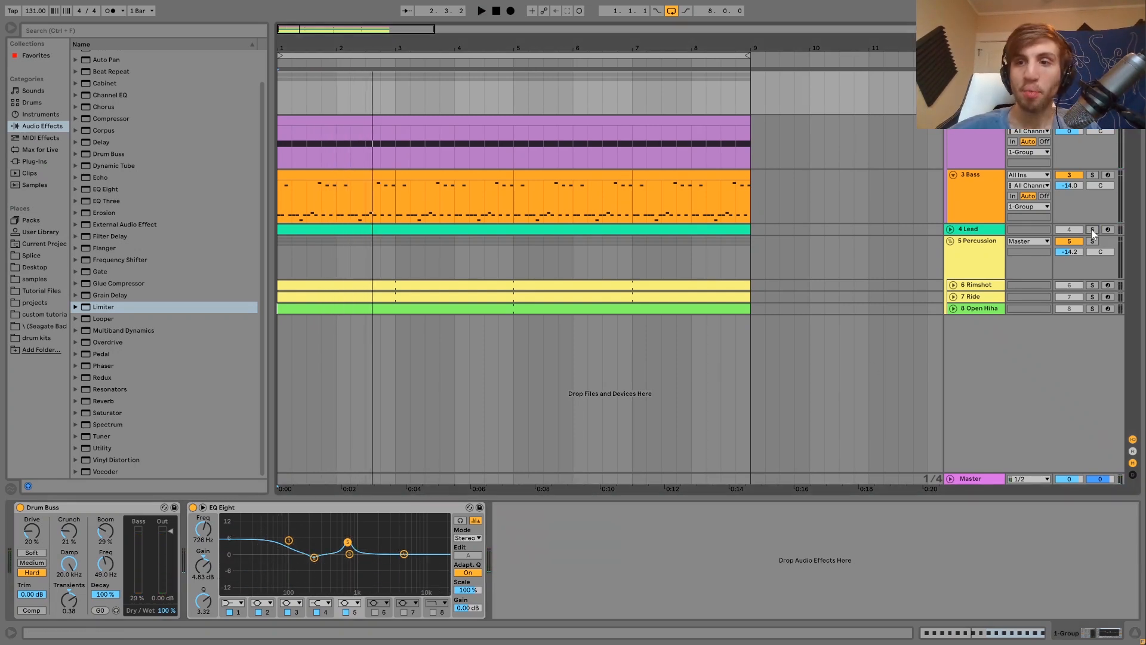
Unfold the Lead track, listen to it in solo, and open its MIDI clip to examine the notes.
click(980, 229)
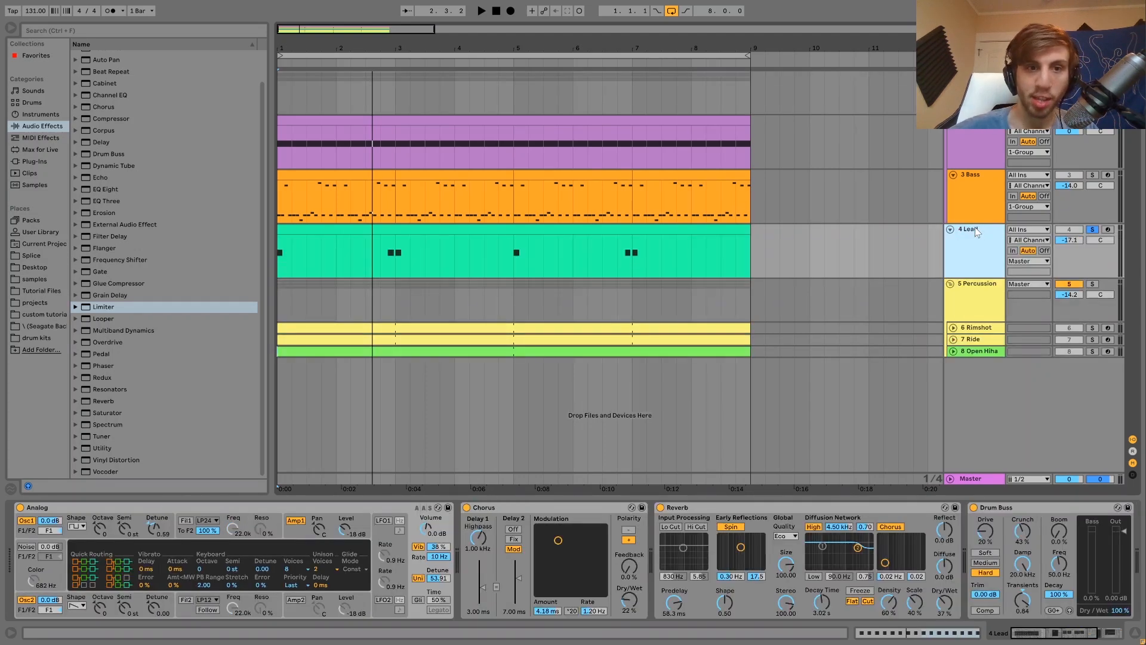
key(space)
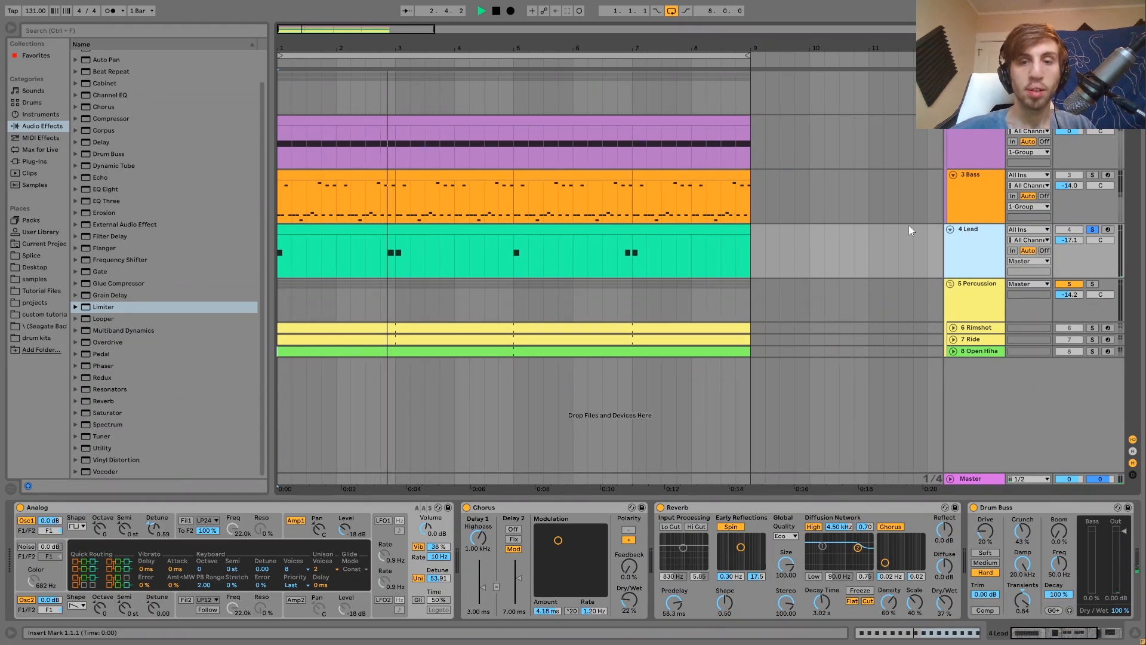
key(space)
click(717, 230)
double_click(717, 230)
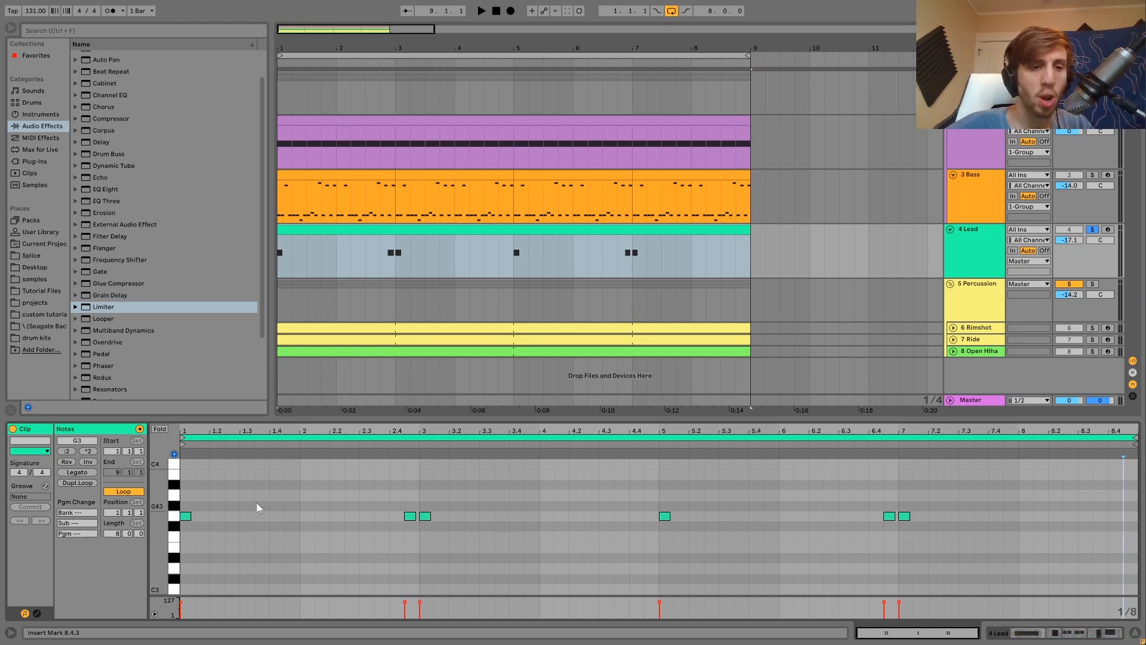
Play the tracks with the Lead unsoloed, and play the Bass and Lead soloed together to compare how they combine.
click(1092, 229)
key(space)
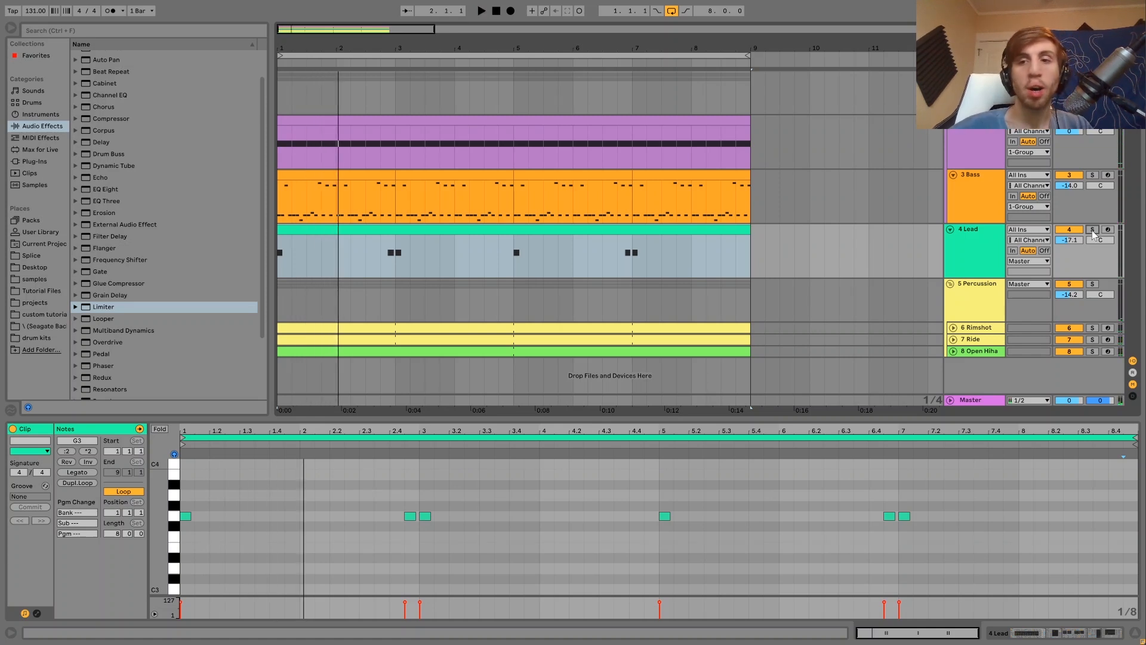
click(969, 234)
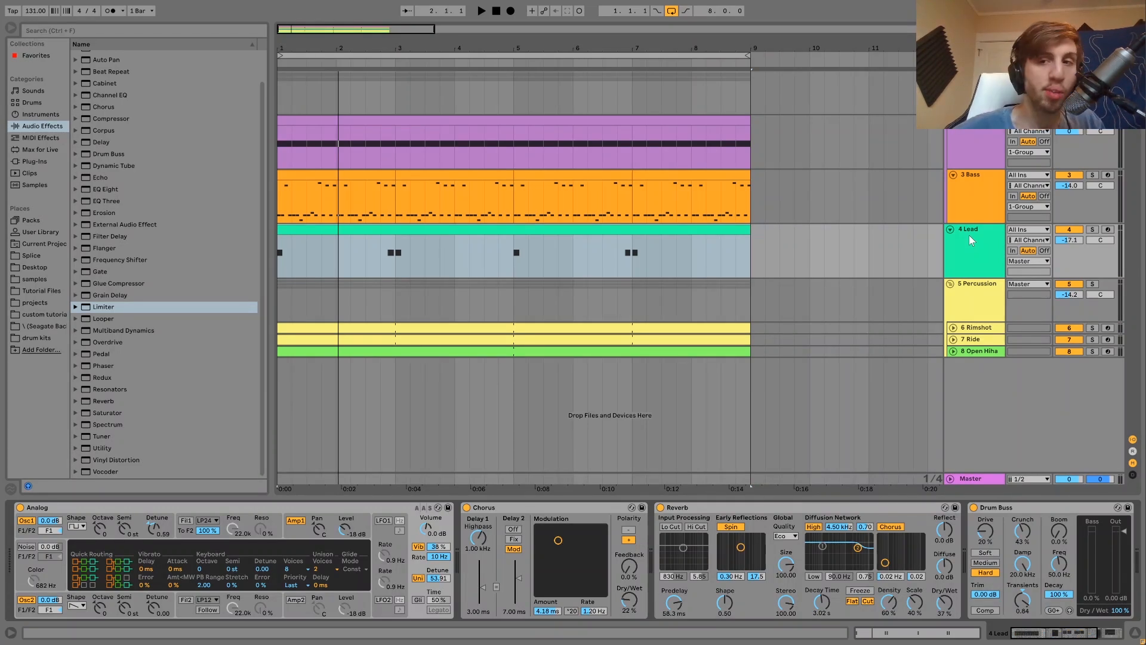
click(1092, 174)
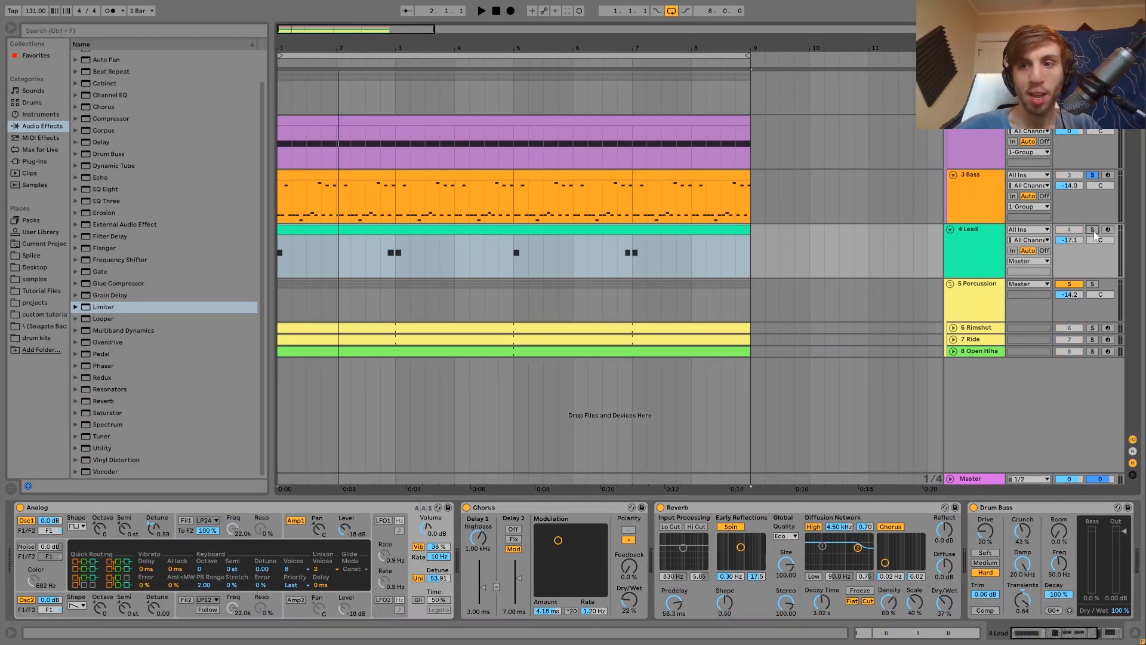
click(1093, 230)
key(space)
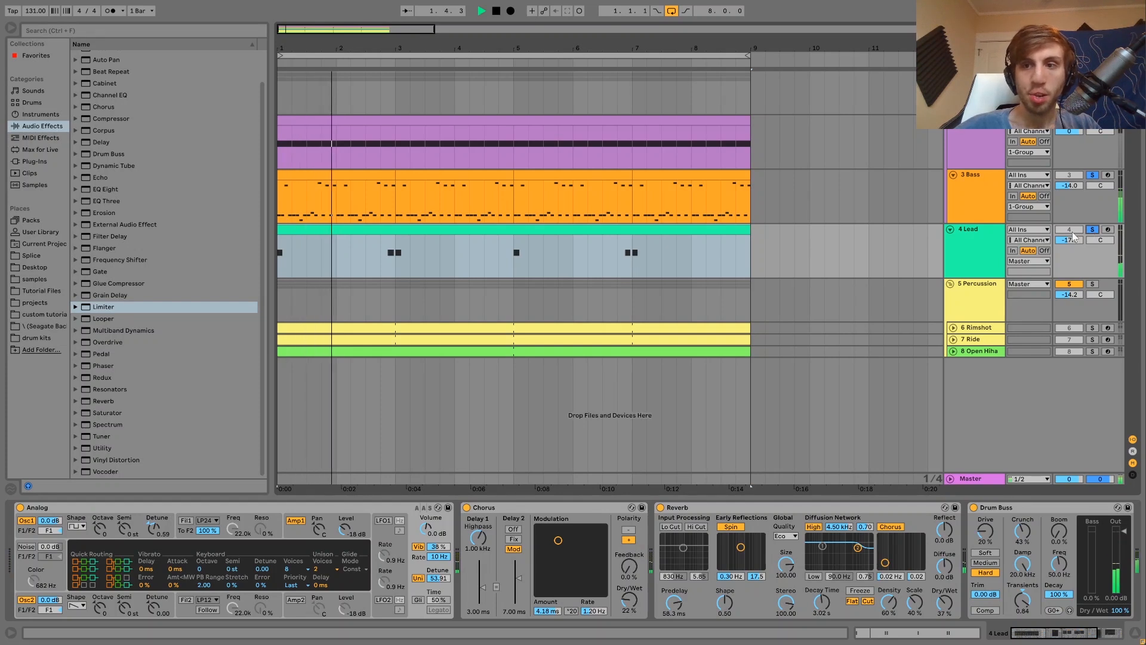
click(1092, 230)
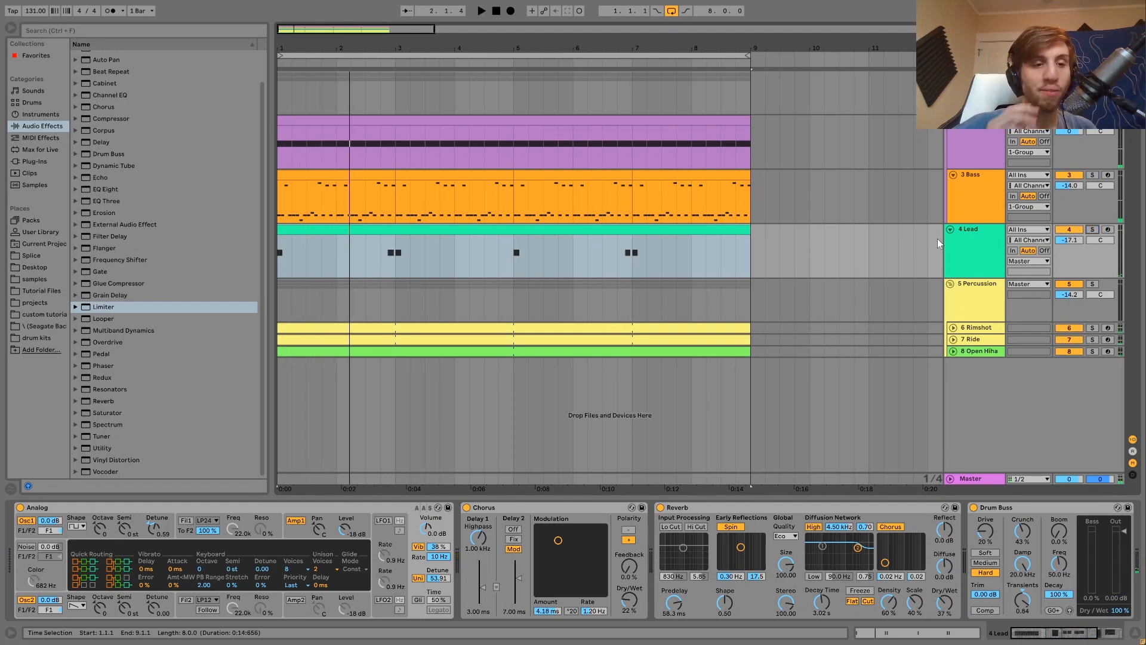
Solo the Lead track and reopen its MIDI clip for editing.
click(1092, 229)
click(717, 227)
double_click(717, 227)
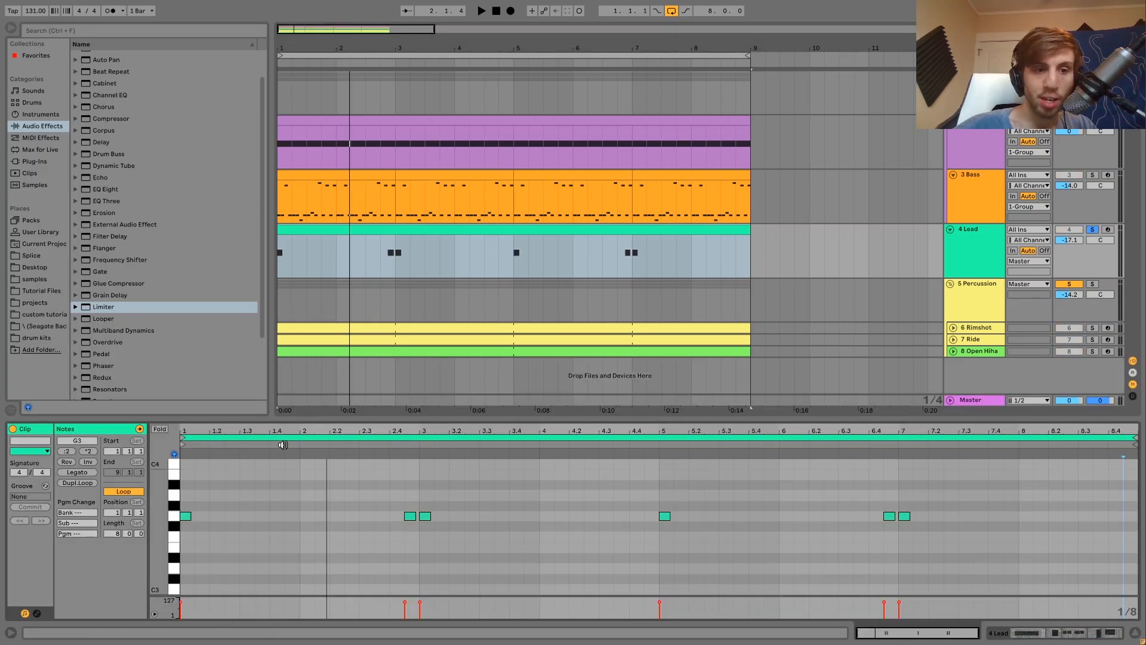
Try a busier Lead melody by adding a rising run of sixteenth notes on A3, A#3 and D4 after the first G3.
double_click(197, 495)
drag(208, 491, 209, 490)
key(ctrl+d)
key(Up)
key(space)
key(space)
key(ctrl+d)
key(Up)
key(Up)
key(Up)
key(Up)
Duplicate the four-note Lead phrase three times to fill the first two bars, and play it with the Bass soloed too.
drag(184, 555, 239, 443)
key(ctrl+d)
key(ctrl+d)
key(ctrl+d)
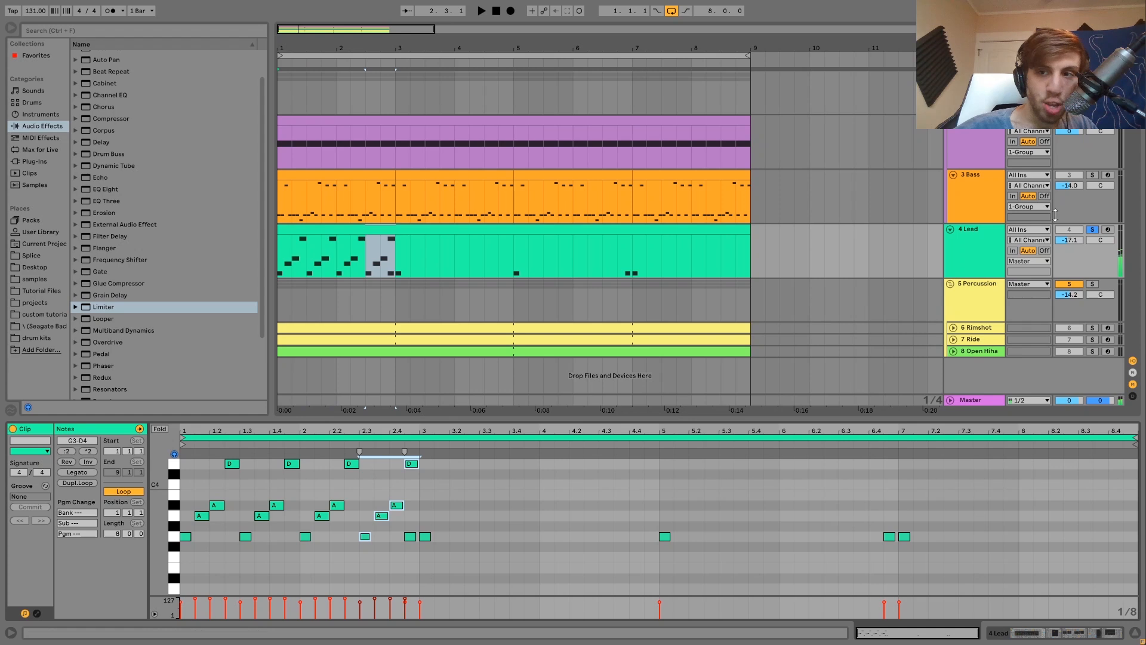
click(1093, 175)
key(space)
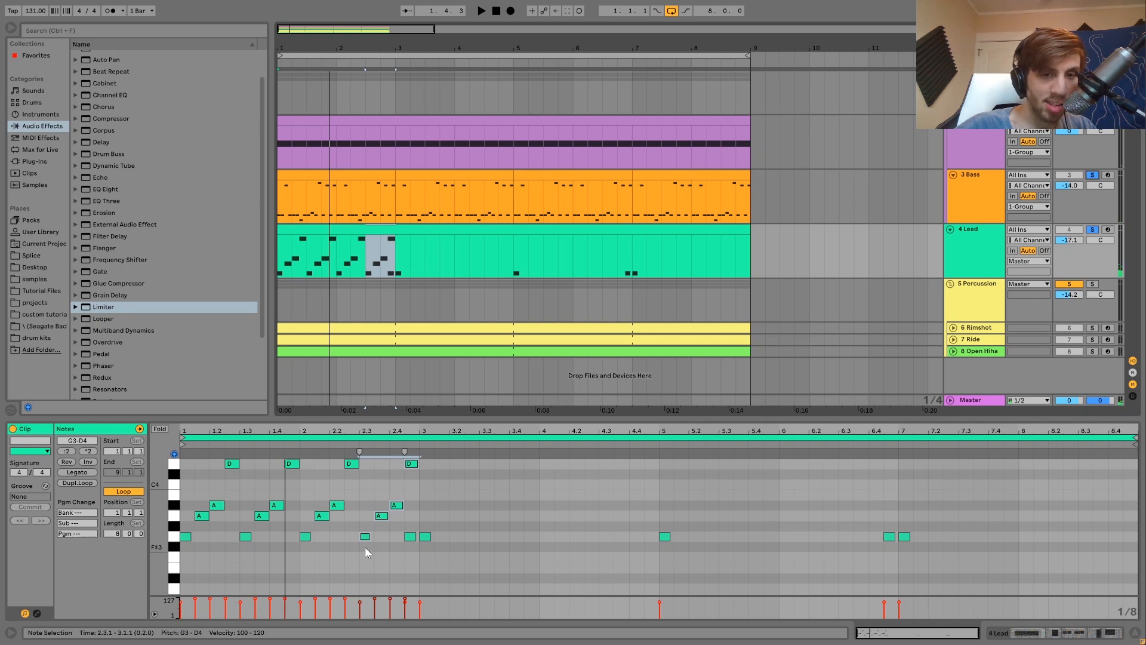
Delete the added melody notes from the Lead clip, leaving only its original G3 notes.
drag(363, 545, 388, 512)
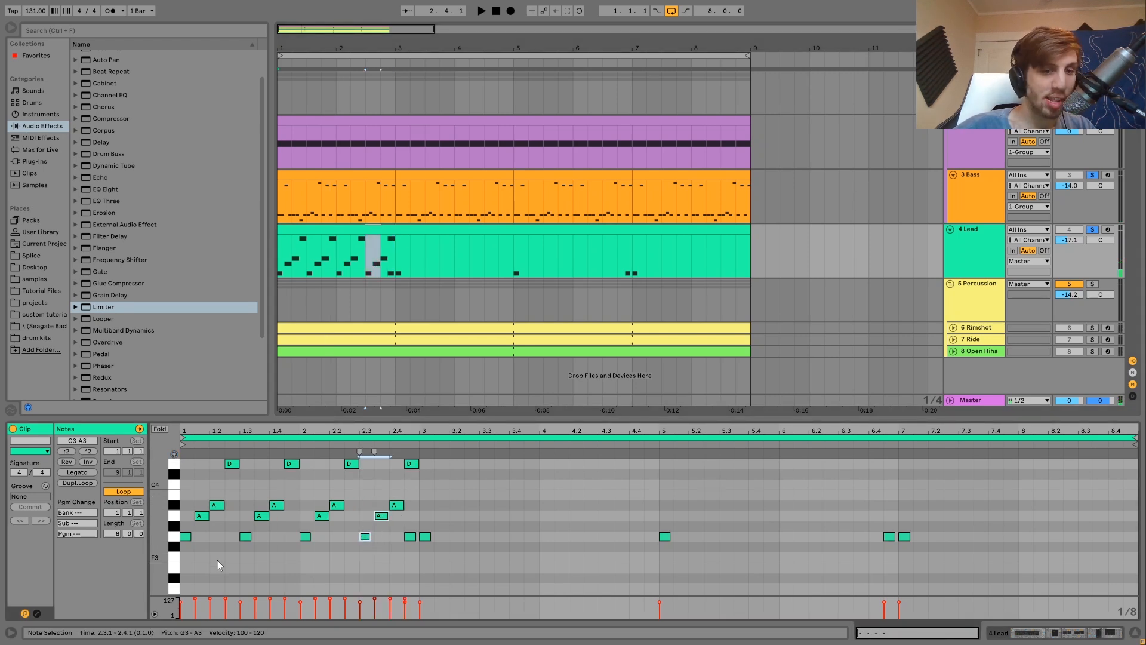
drag(204, 543, 361, 419)
shift+click(365, 536)
drag(397, 518, 424, 439)
key(Delete)
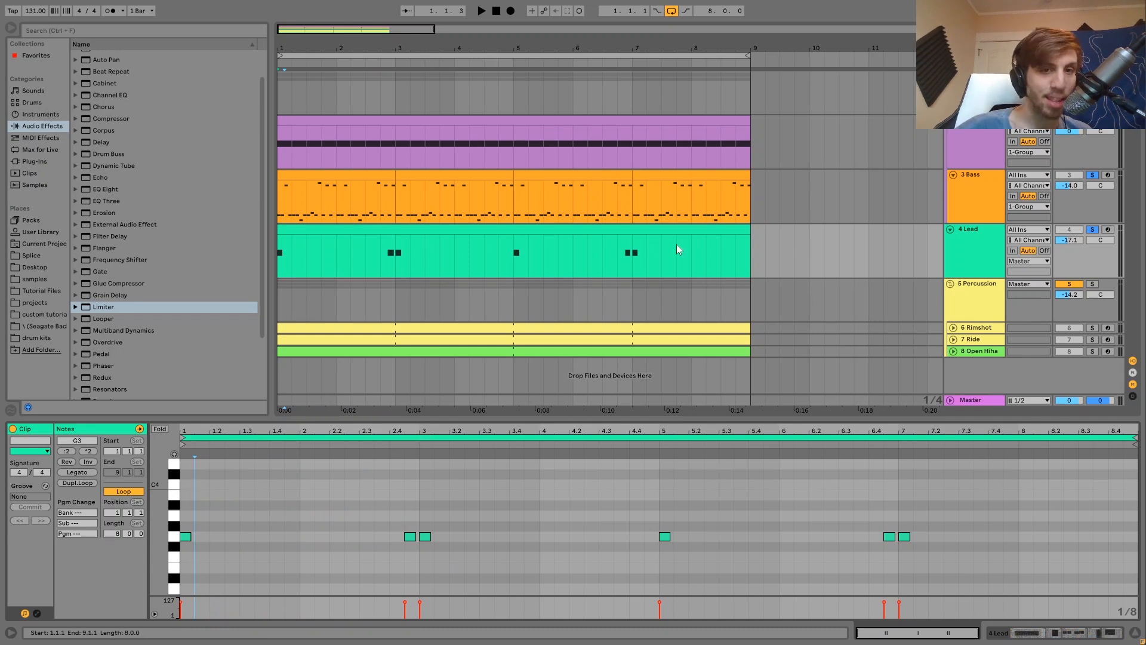
Play the original Lead and Bass together, solo only the Lead, and open the Lead's devices.
key(space)
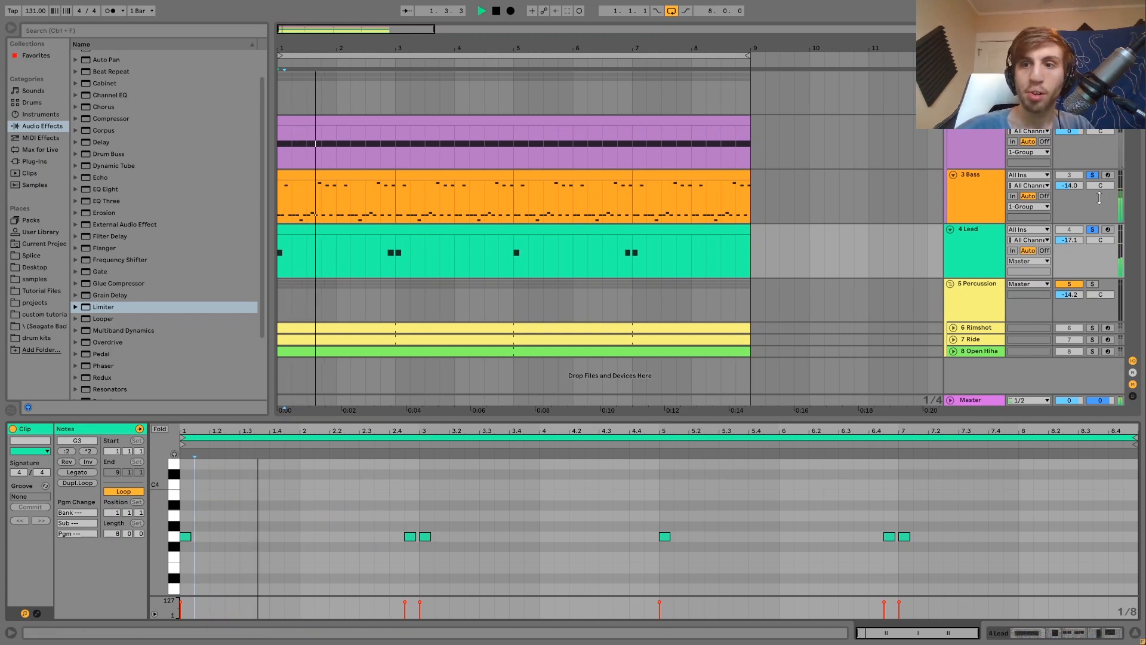
key(space)
click(1092, 230)
click(955, 255)
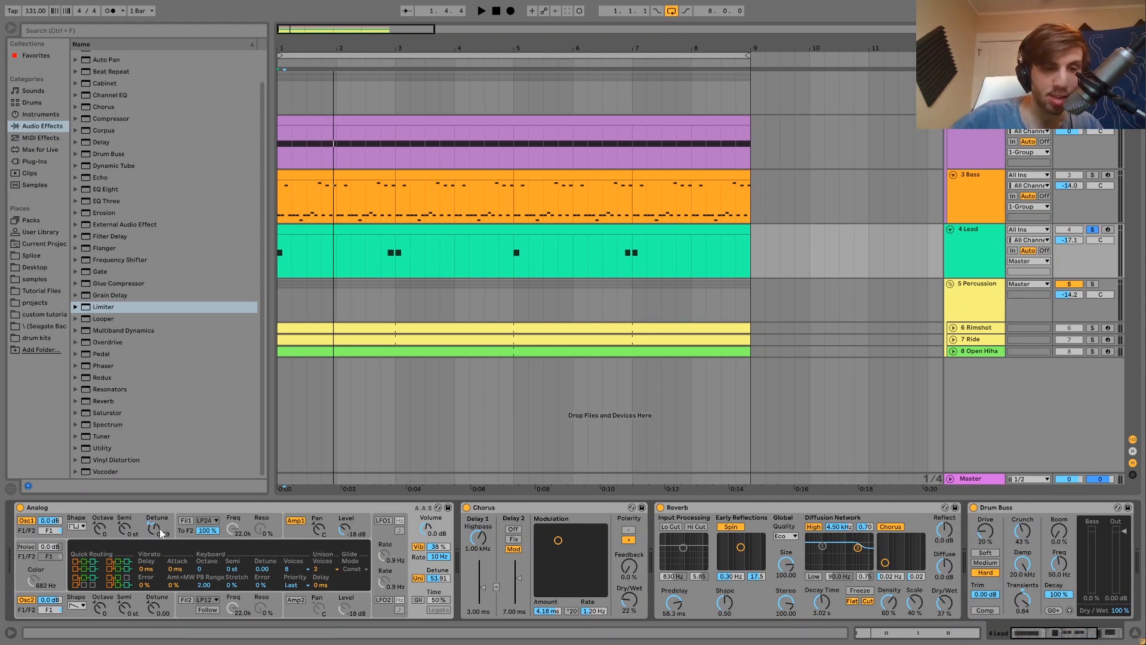
Compare the saw and rectangle shapes of the Lead Analog's Osc1 in playback, and examine the Amp1 envelope.
click(67, 528)
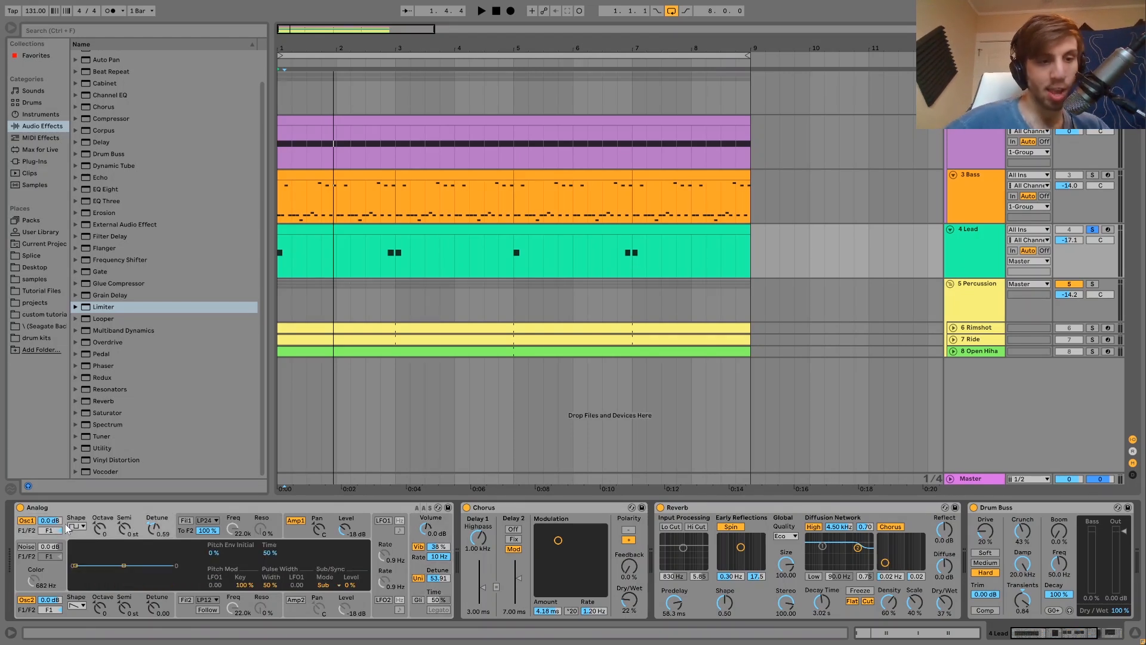
key(space)
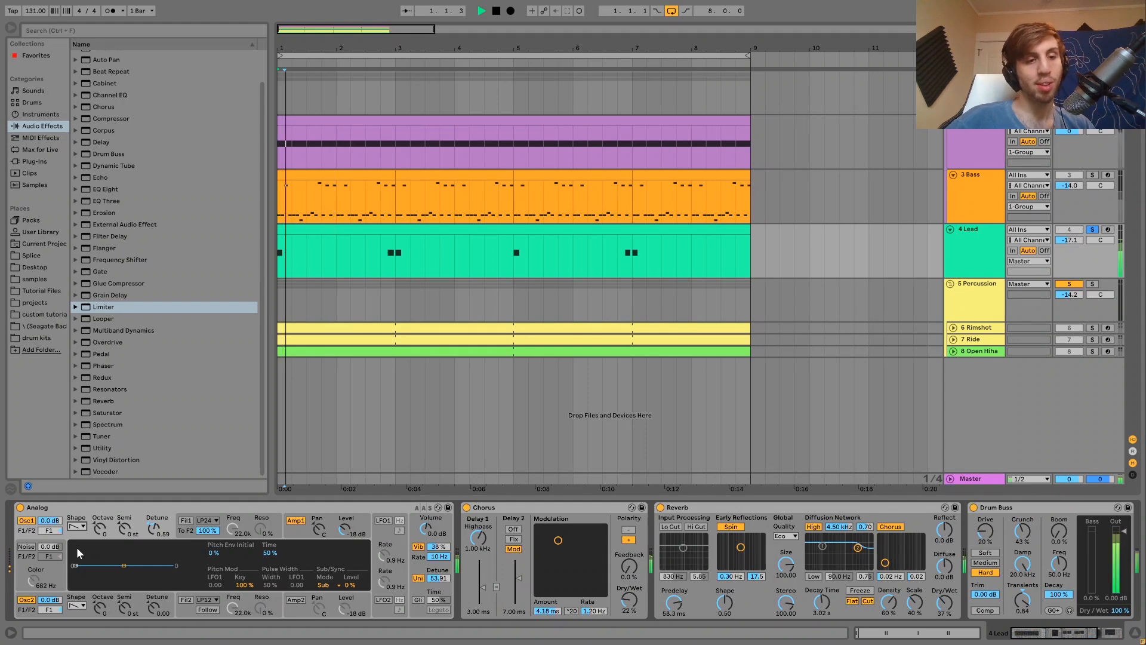
key(Down)
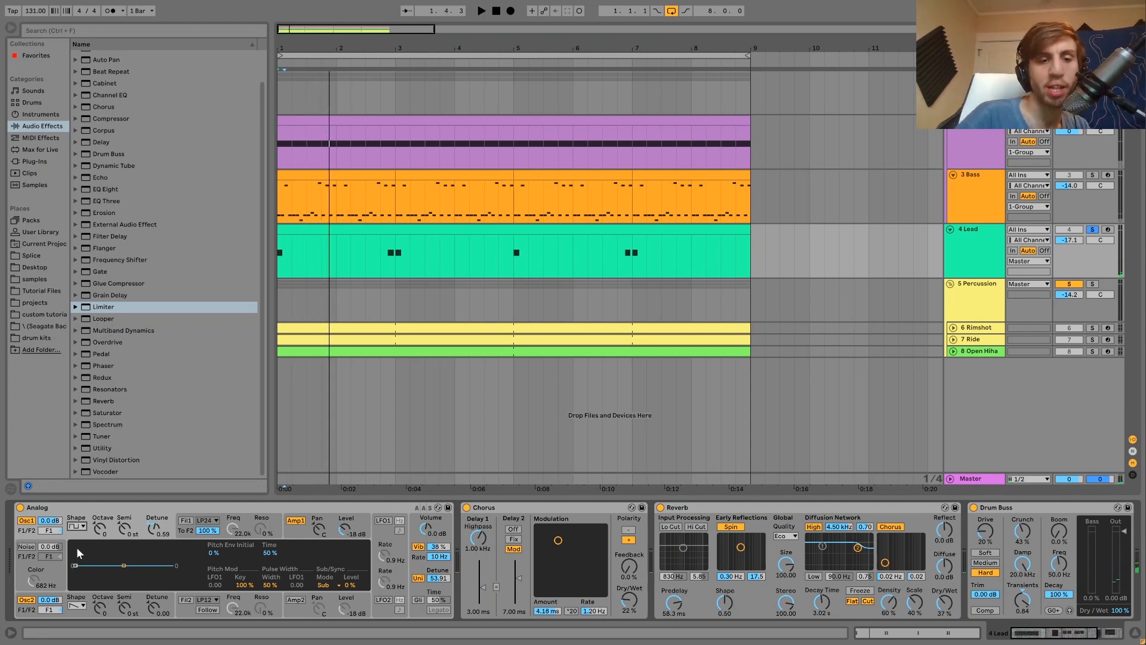
click(298, 533)
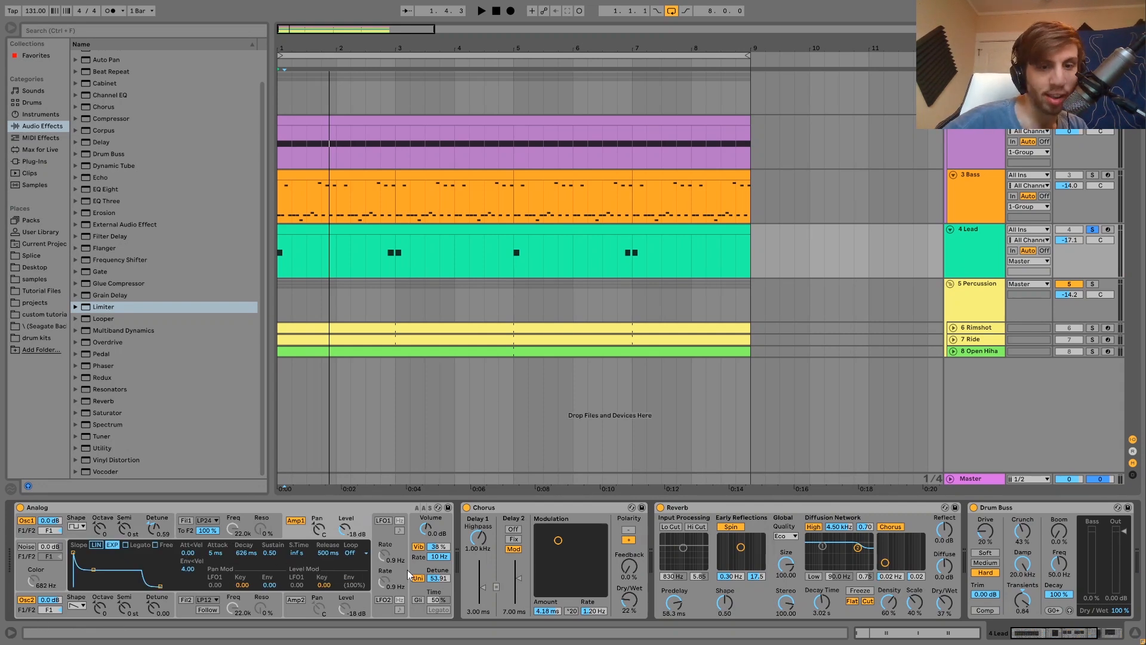
Play the Lead with Analog's Unison and Vibrato switched off, and re-enable both to compare the sound.
click(423, 570)
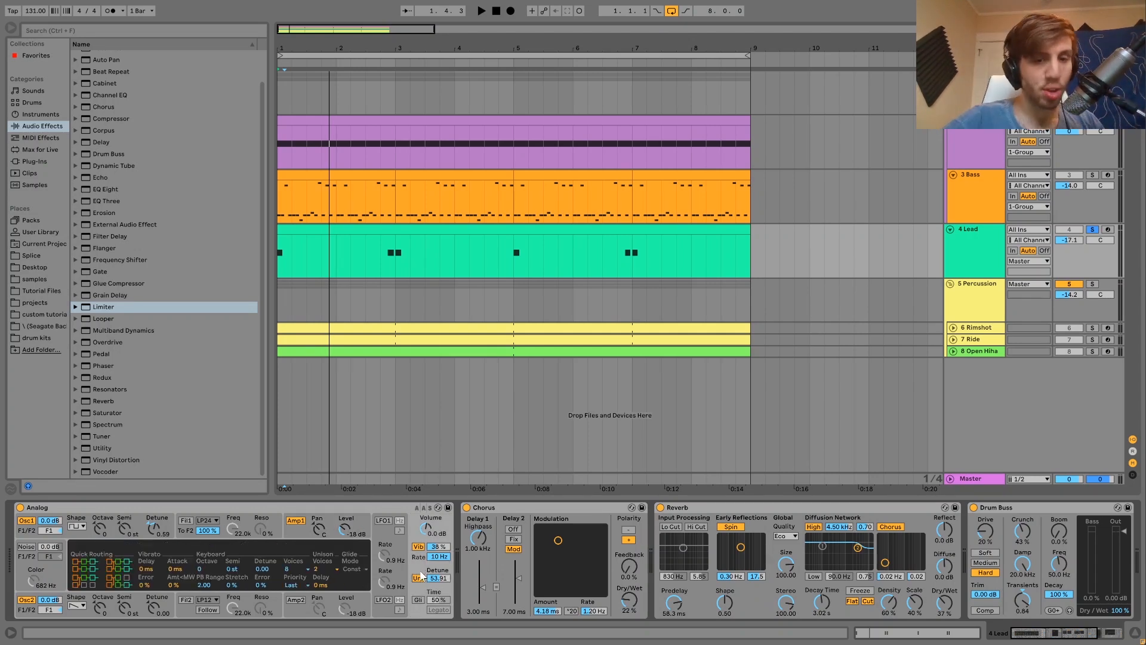
click(420, 578)
click(419, 547)
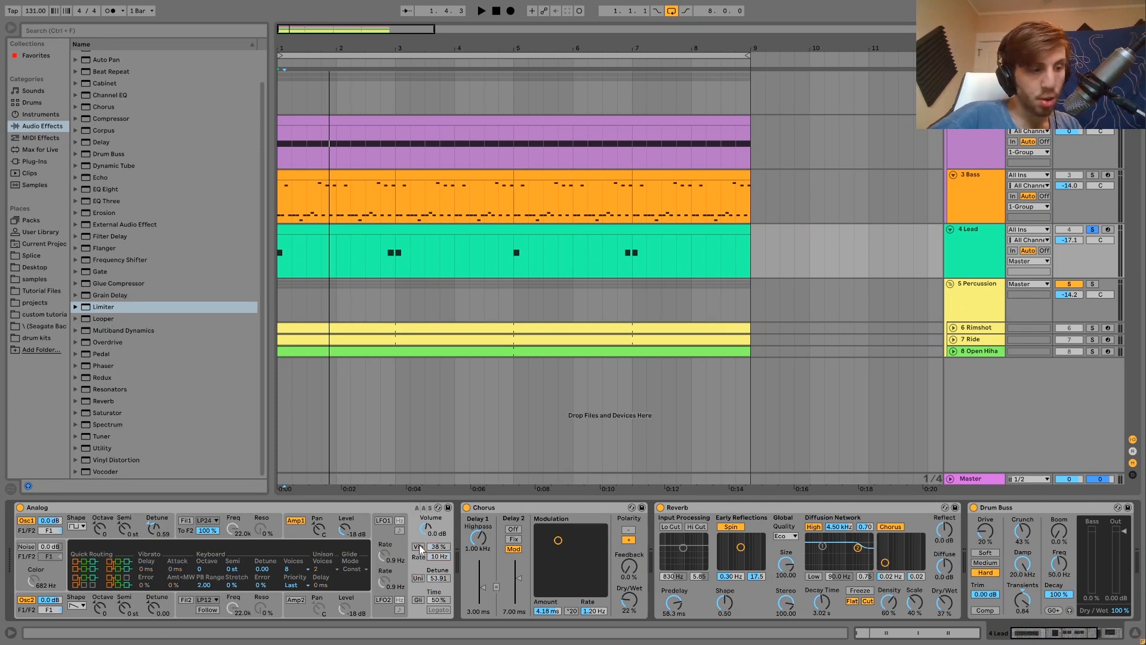
key(space)
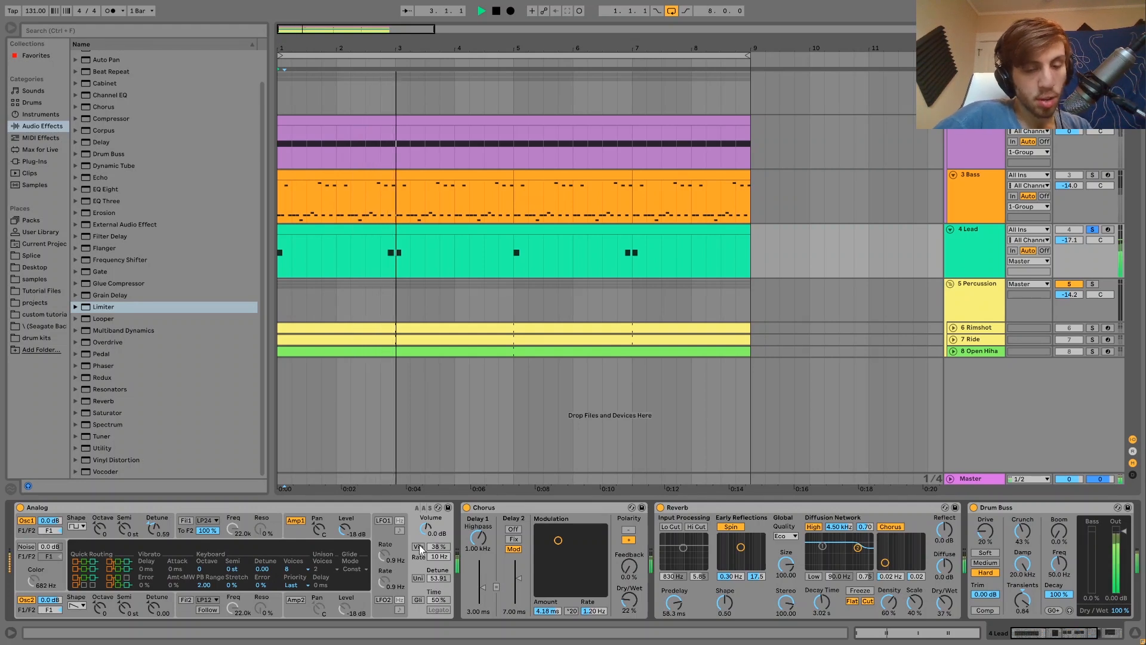
key(space)
click(418, 546)
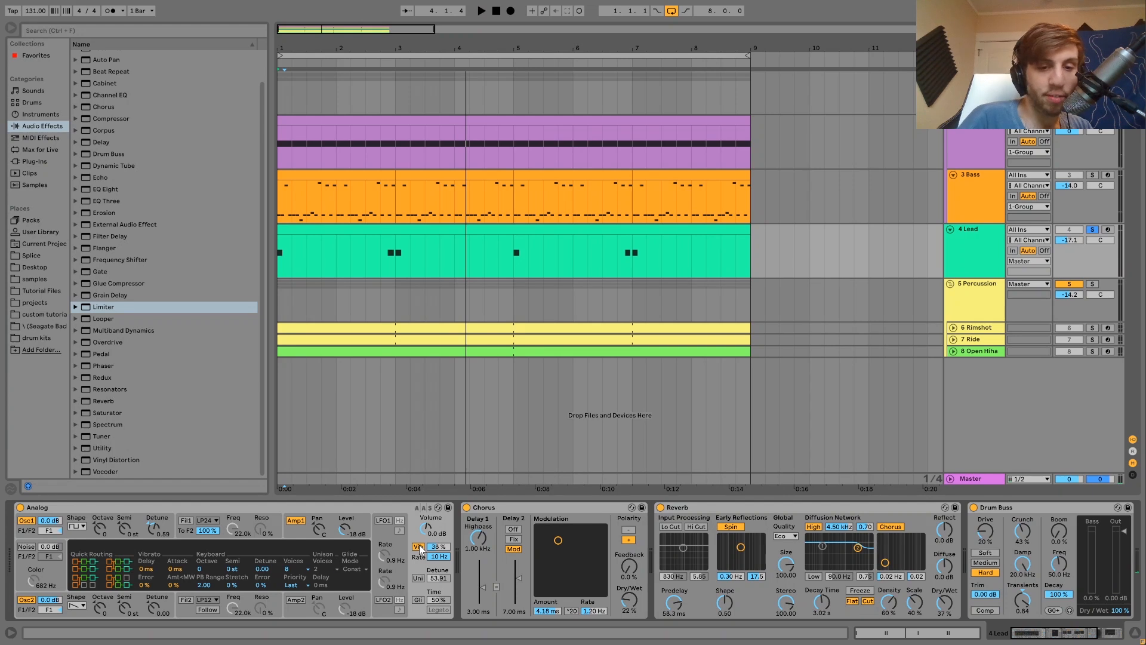
key(space)
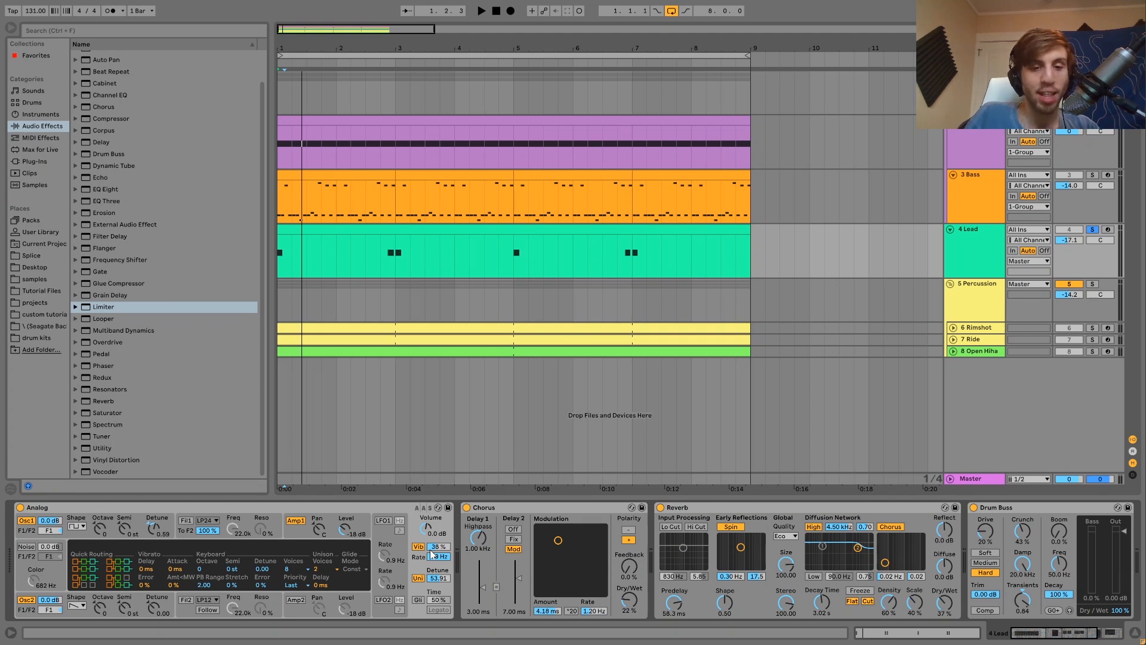
Play the Lead repeatedly while varying Analog's Unison Detune to compare the detuned sound.
key(space)
key(space)
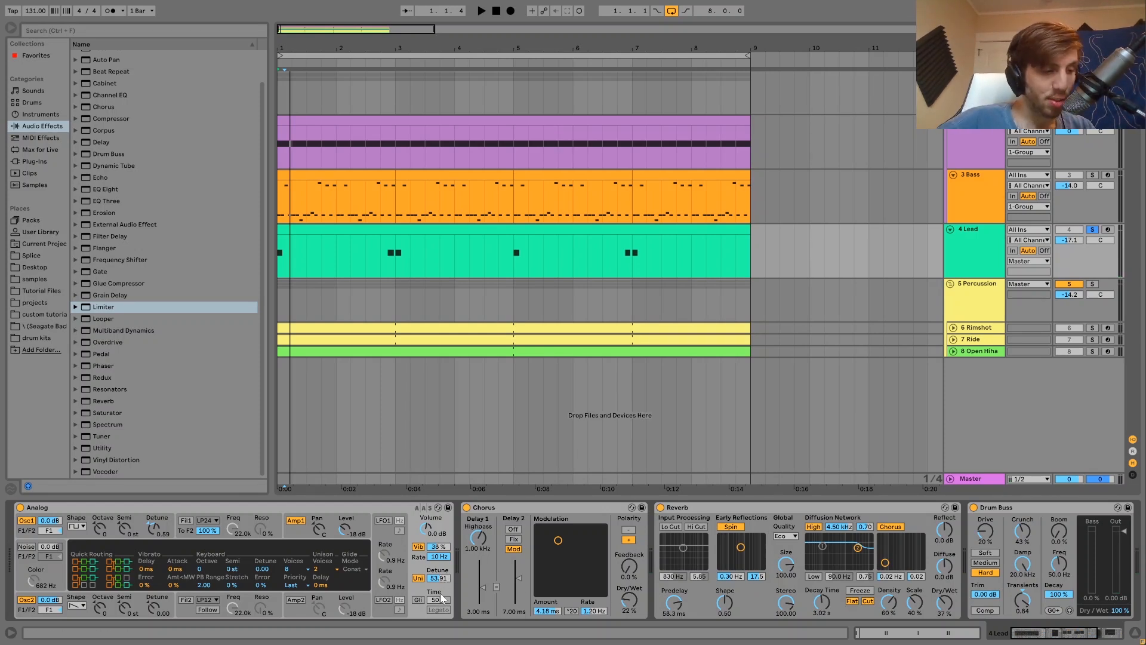
key(space)
mouse_move(438, 578)
mouse_down()
mouse_move(439, 567)
mouse_move(439, 590)
mouse_up()
key(space)
key(space)
key(space)
key(space)
key(space)
key(space)
key(space)
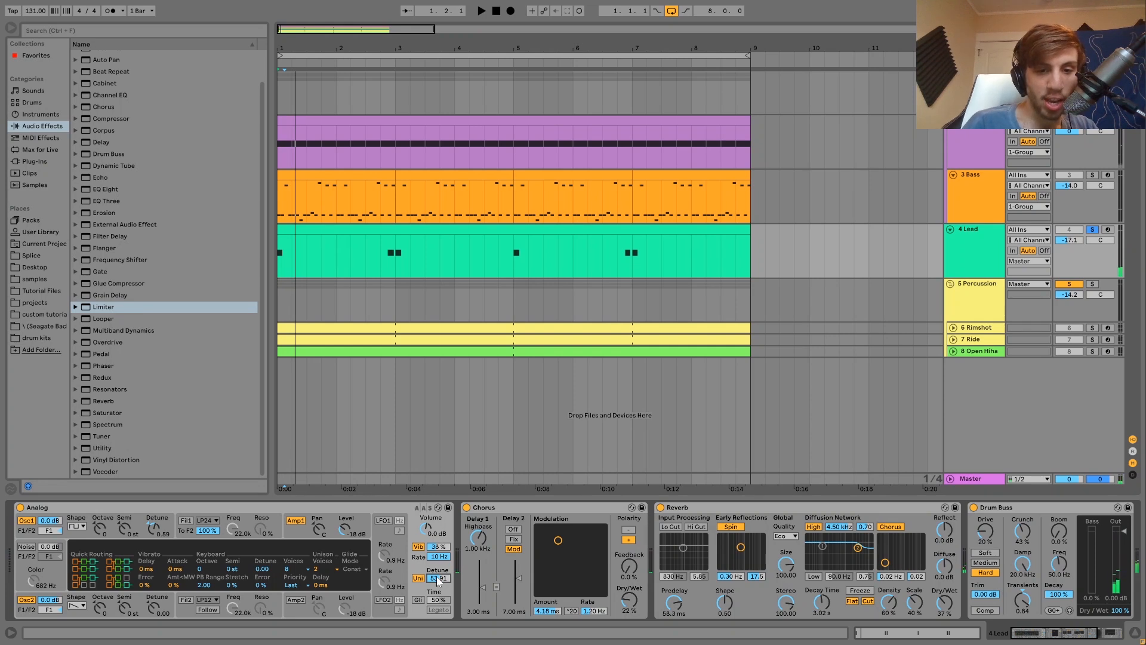
Play the Lead alone, hear it in the full mix with solo off, and solo it again.
key(space)
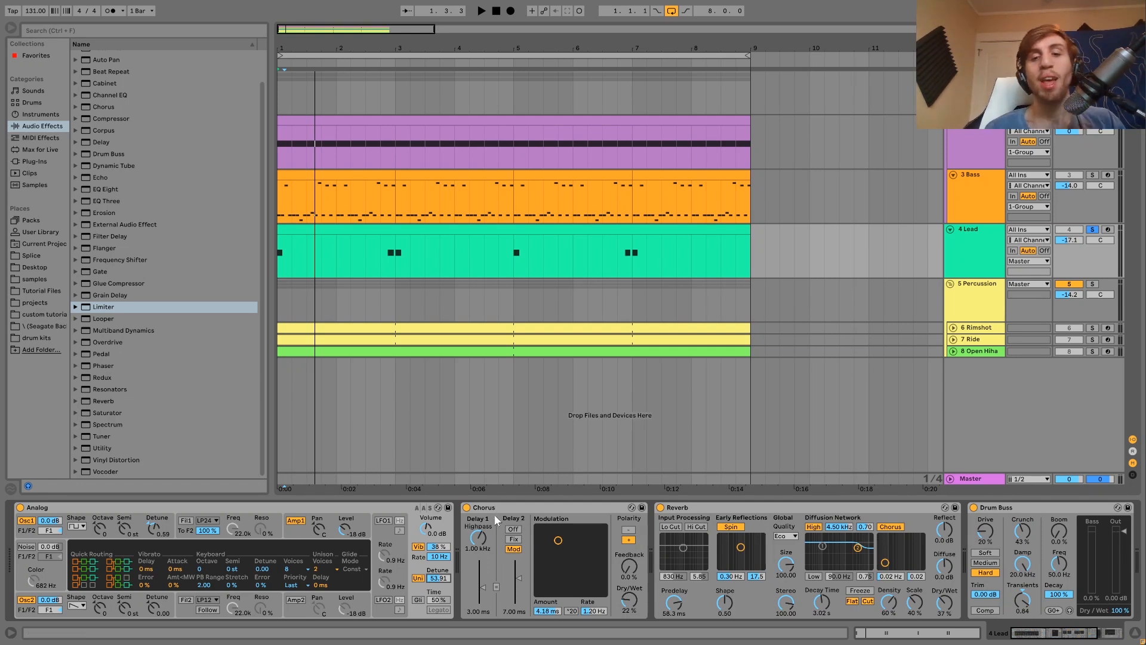
scroll(493, 514, right, 5)
scroll(495, 520, right, 3)
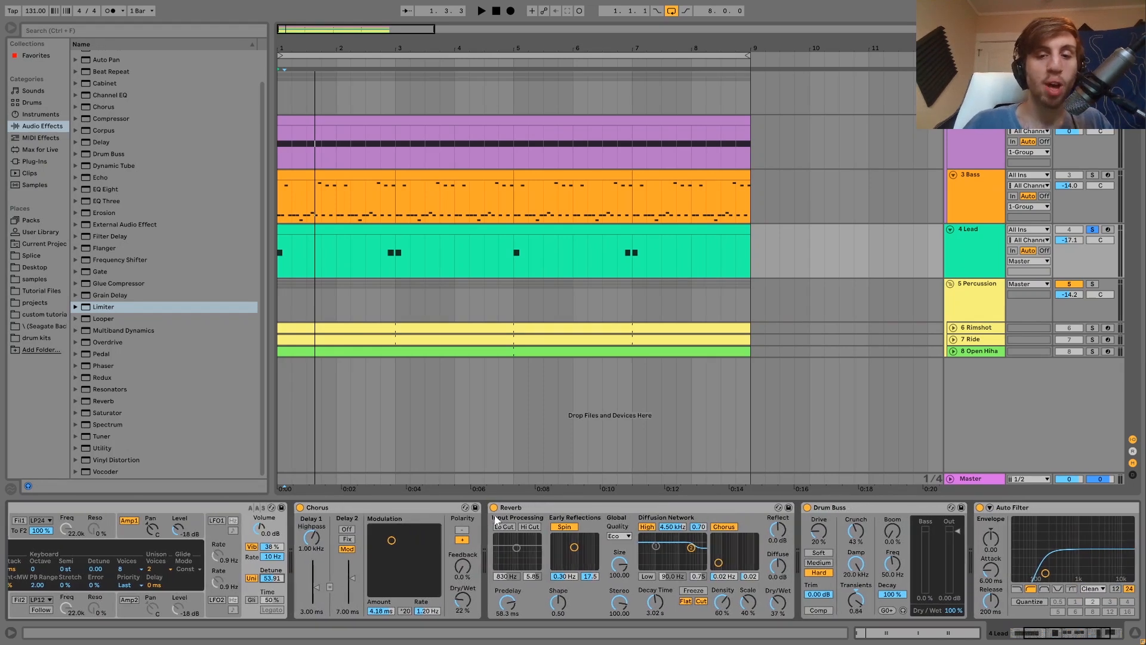
key(space)
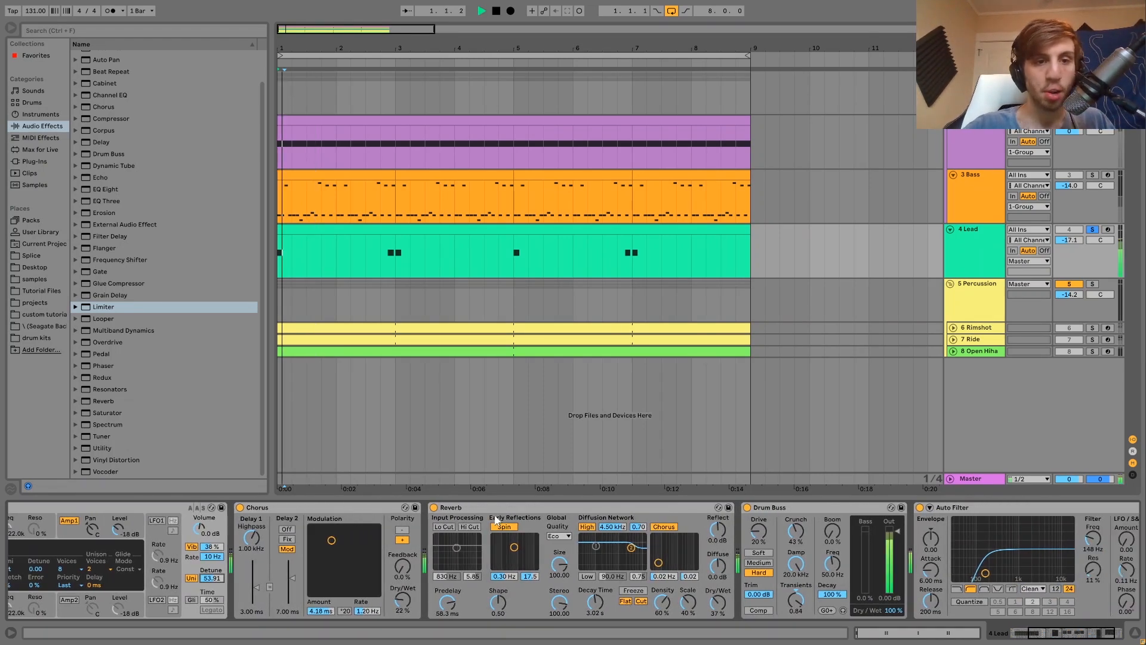
click(1093, 229)
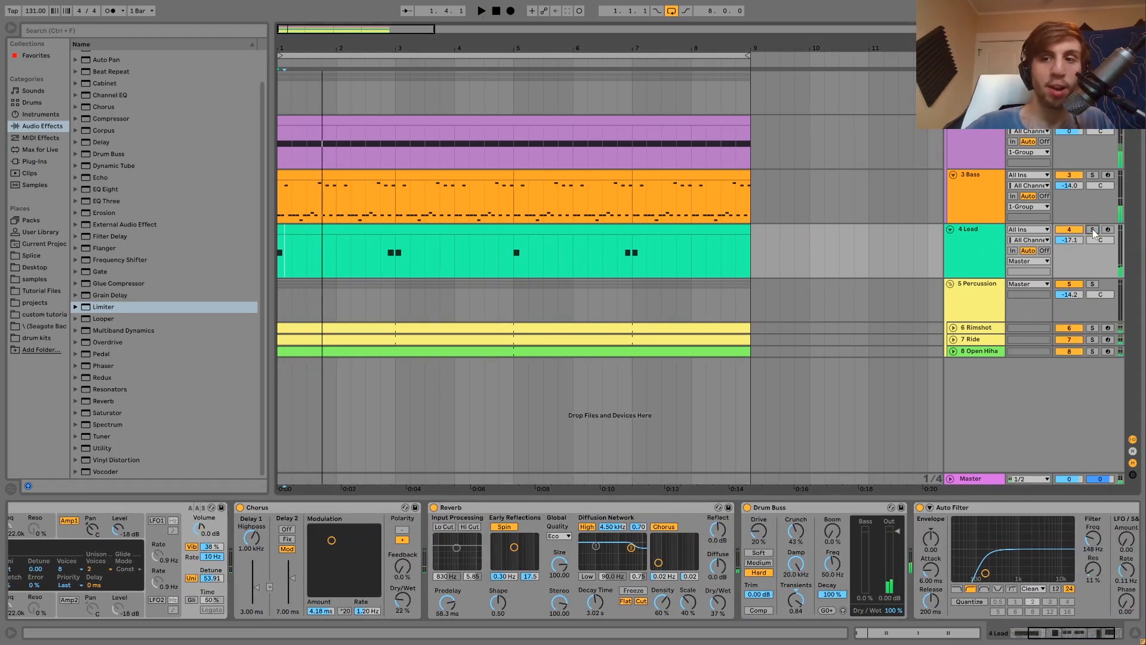
click(1093, 229)
key(space)
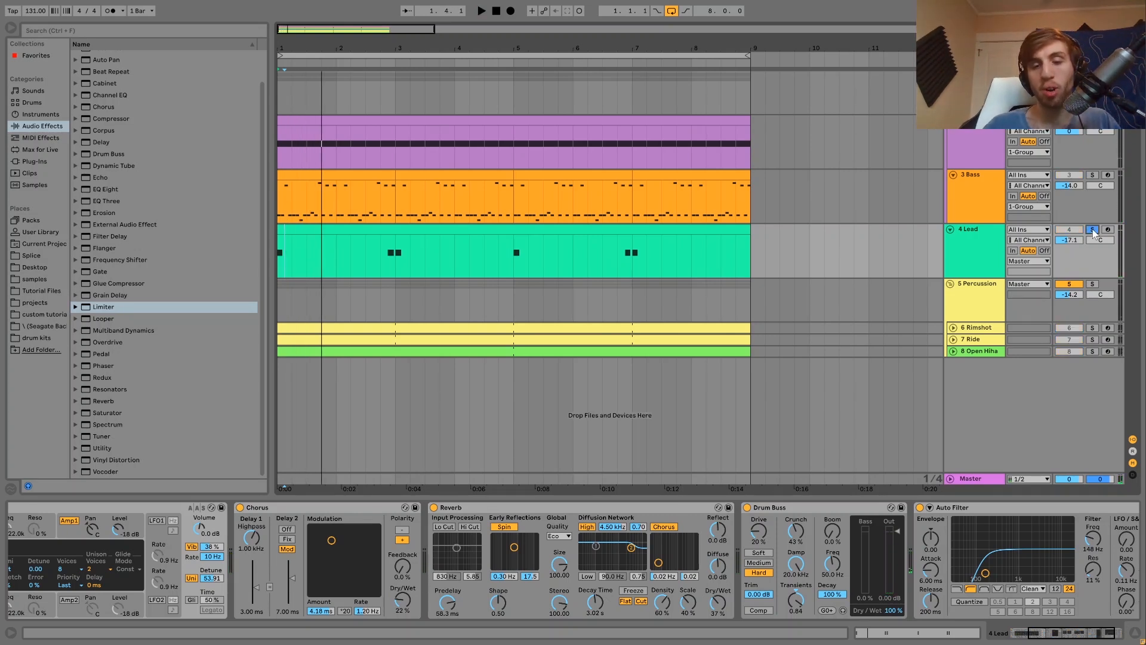
Play the Lead with its Drum Buss bypassed and re-enabled to compare the sound.
key(space)
scroll(796, 566, right, 3)
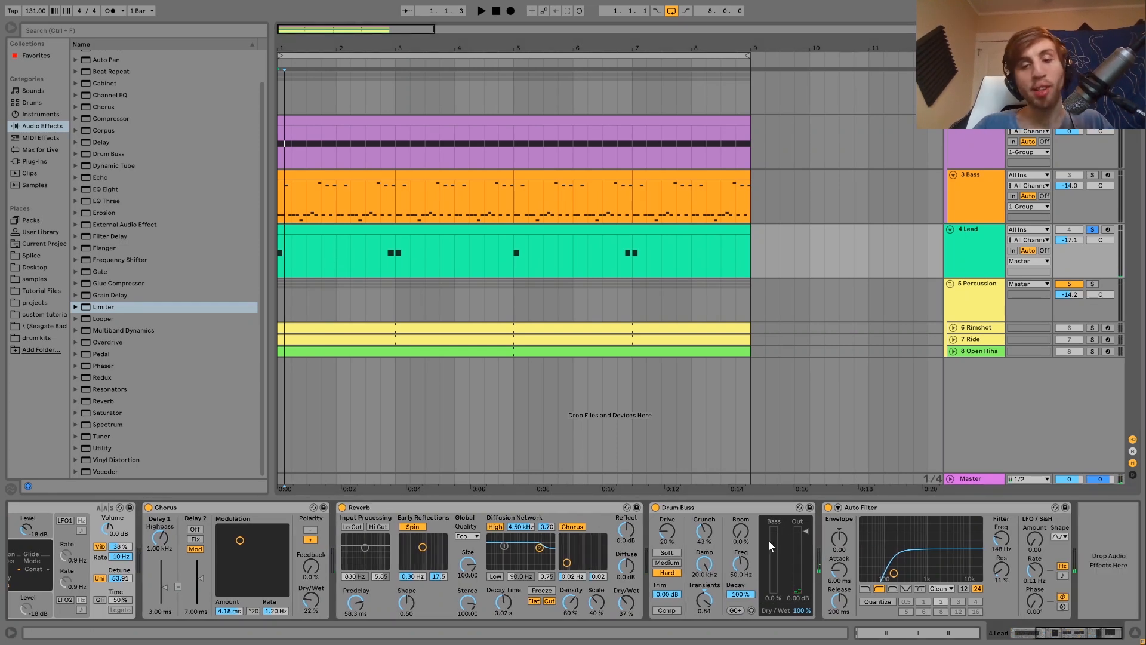
click(655, 508)
key(space)
click(655, 508)
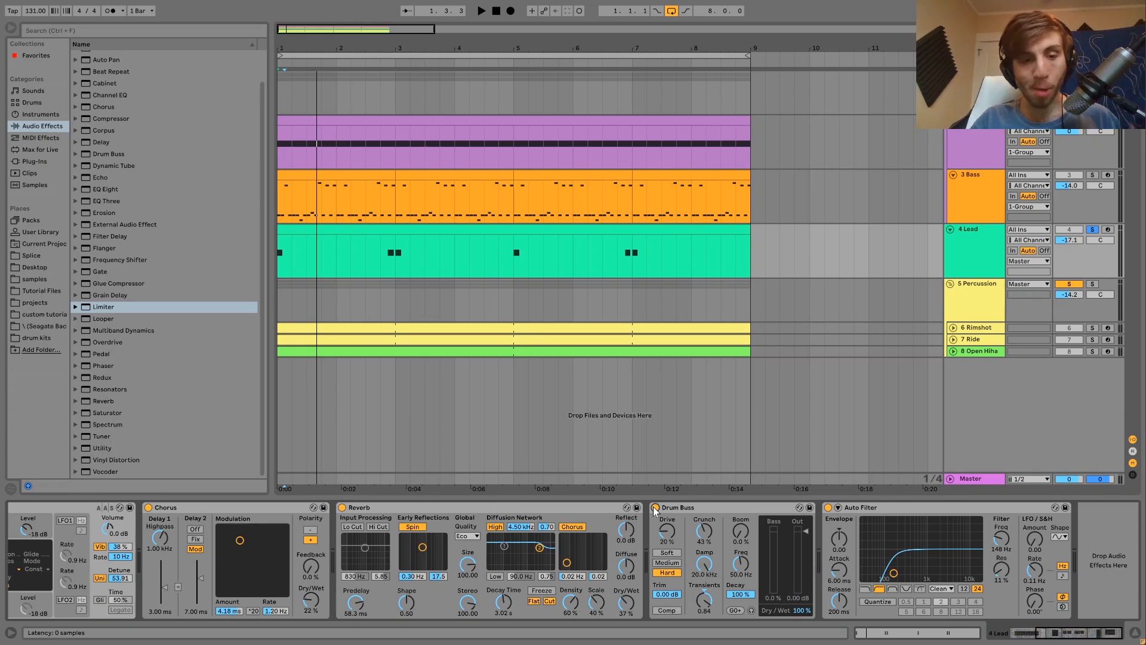
scroll(655, 510, left, 5)
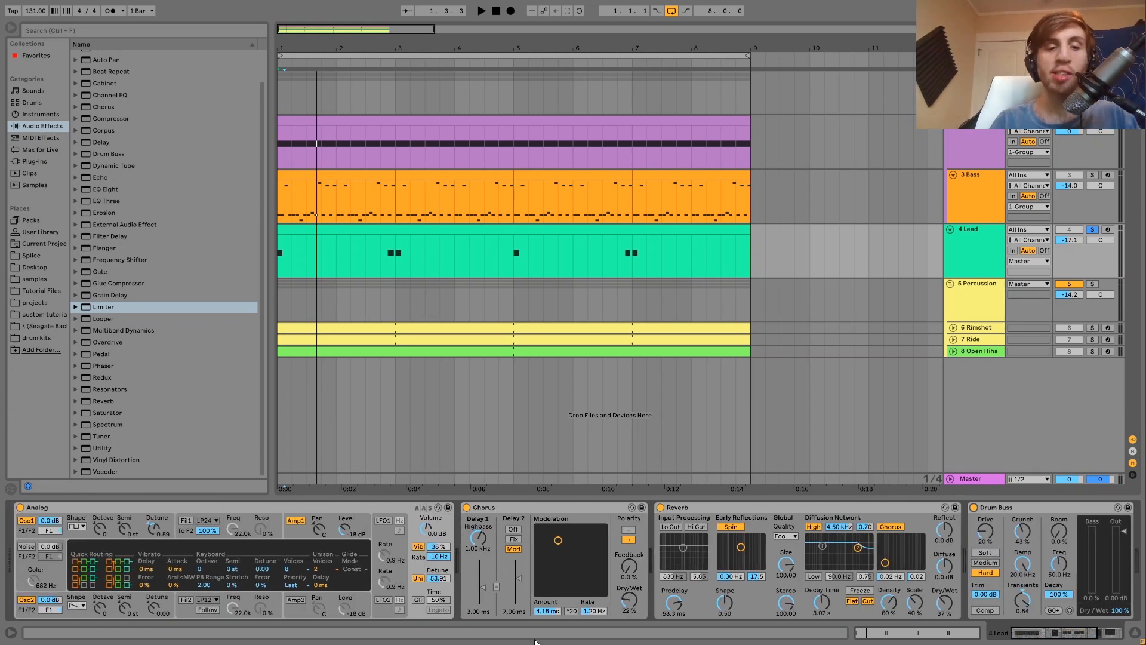
scroll(456, 543, right, 5)
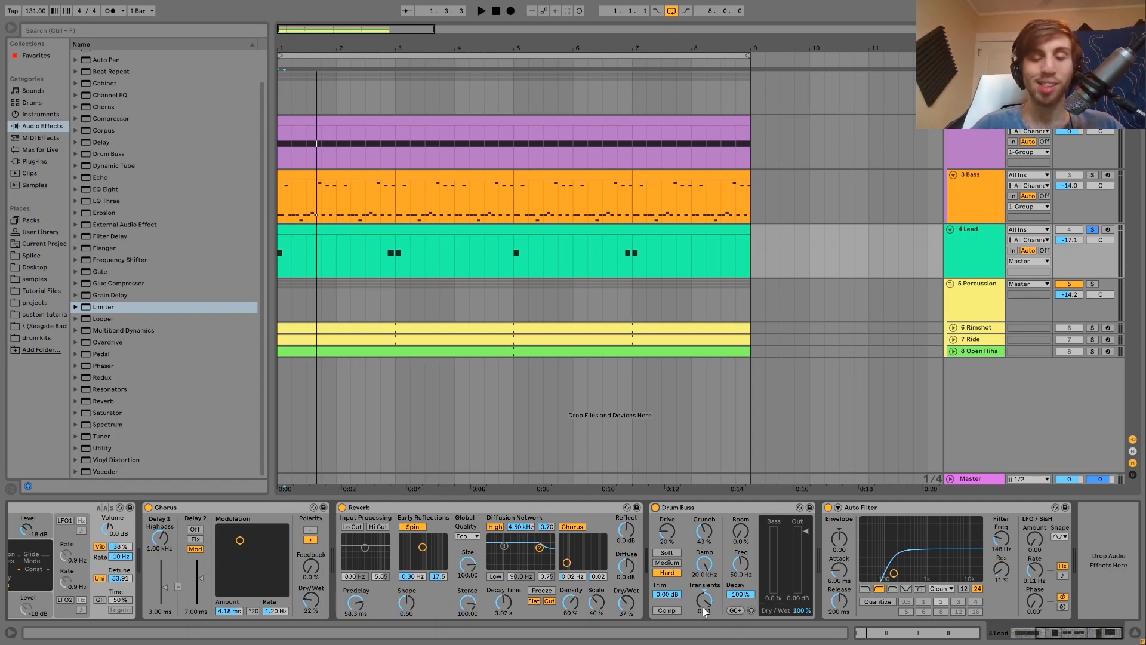
key(space)
key(space)
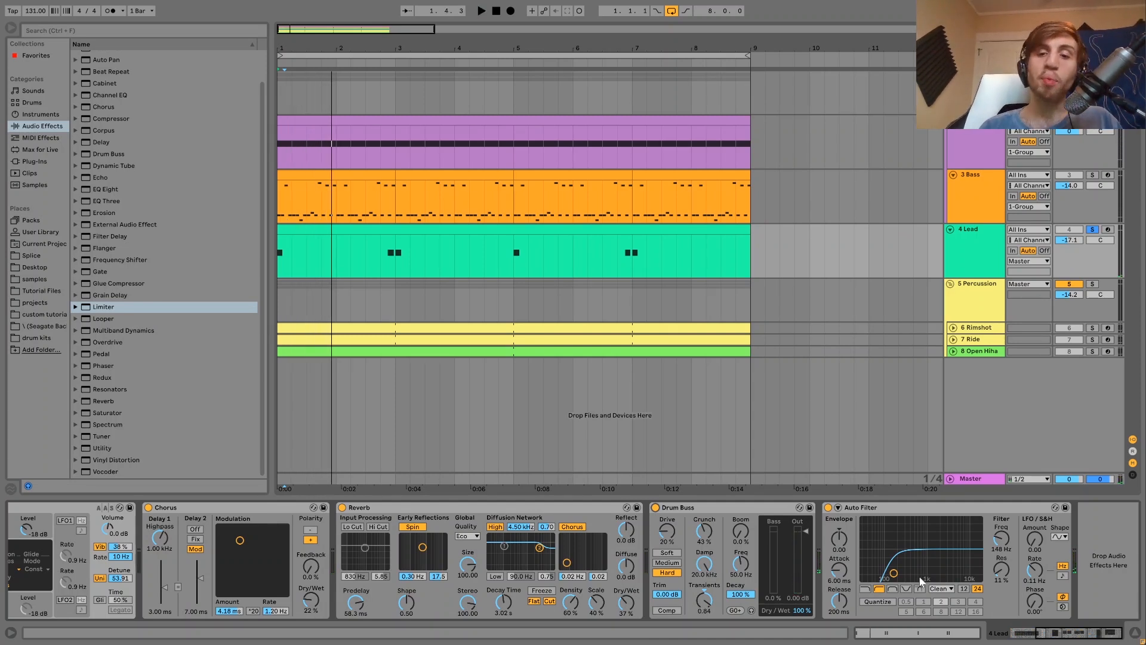
key(space)
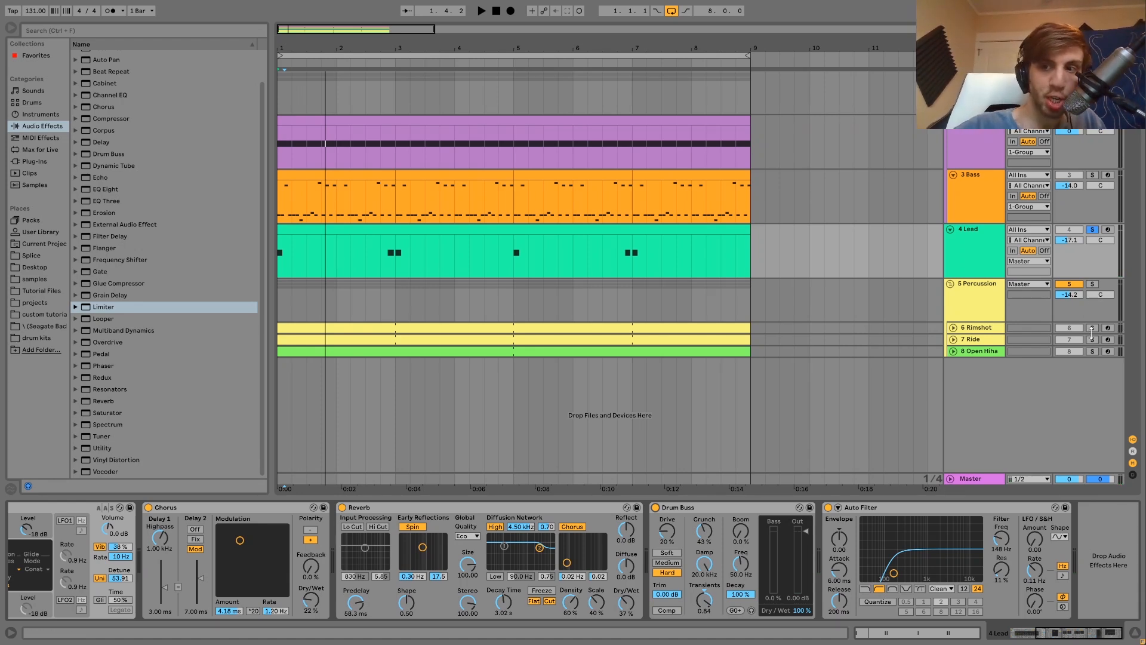
Solo the Rimshot, unfold its track to show the notes, and play it.
click(1091, 328)
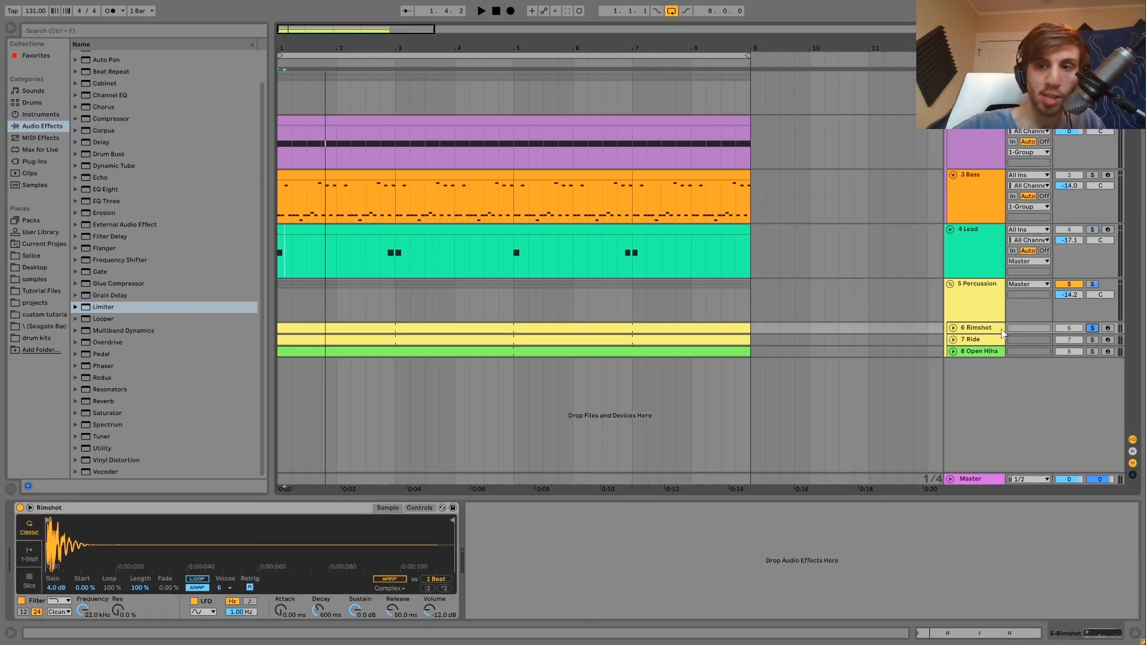
click(953, 328)
key(space)
key(space)
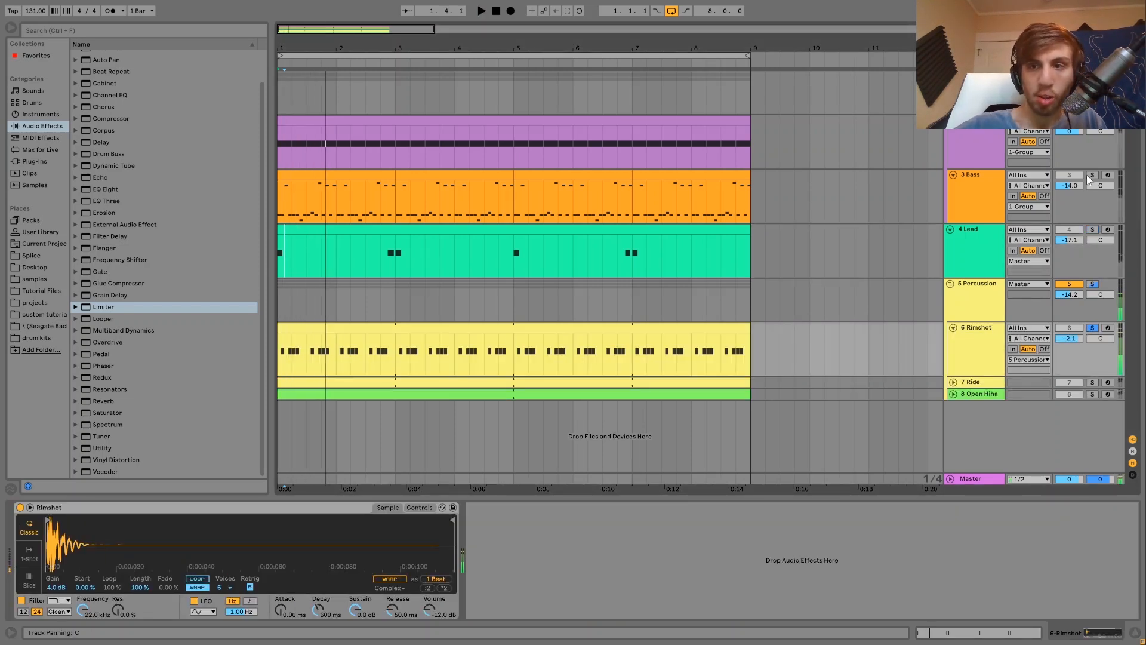
key(space)
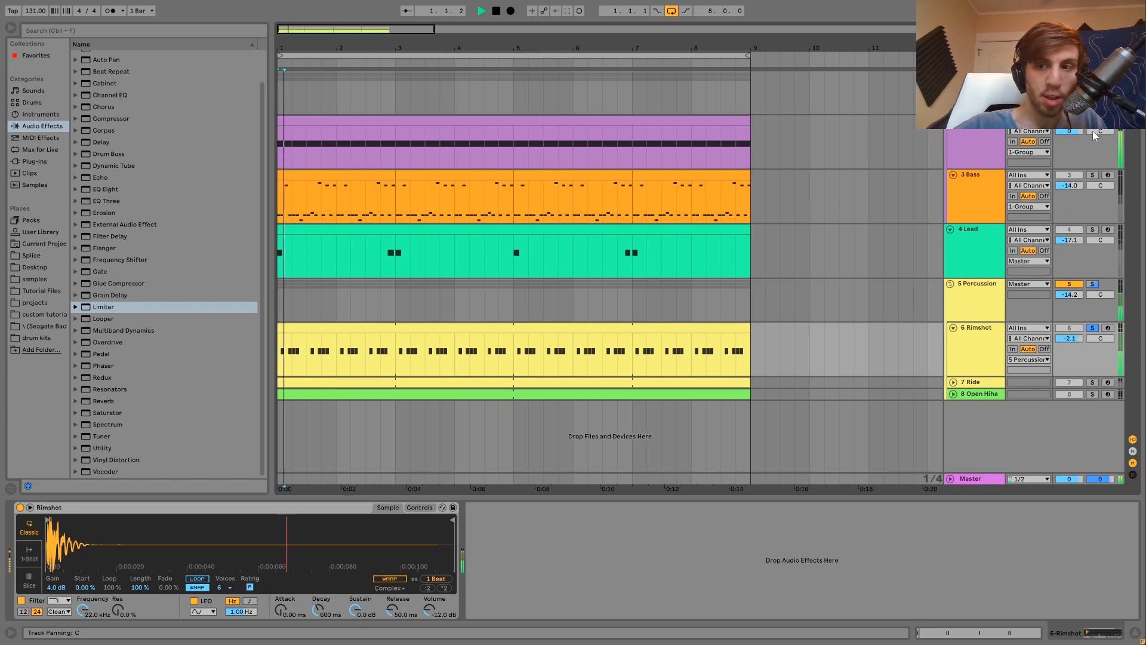
key(space)
Take the Rimshot out of solo and play it within the full mix.
click(1092, 328)
key(space)
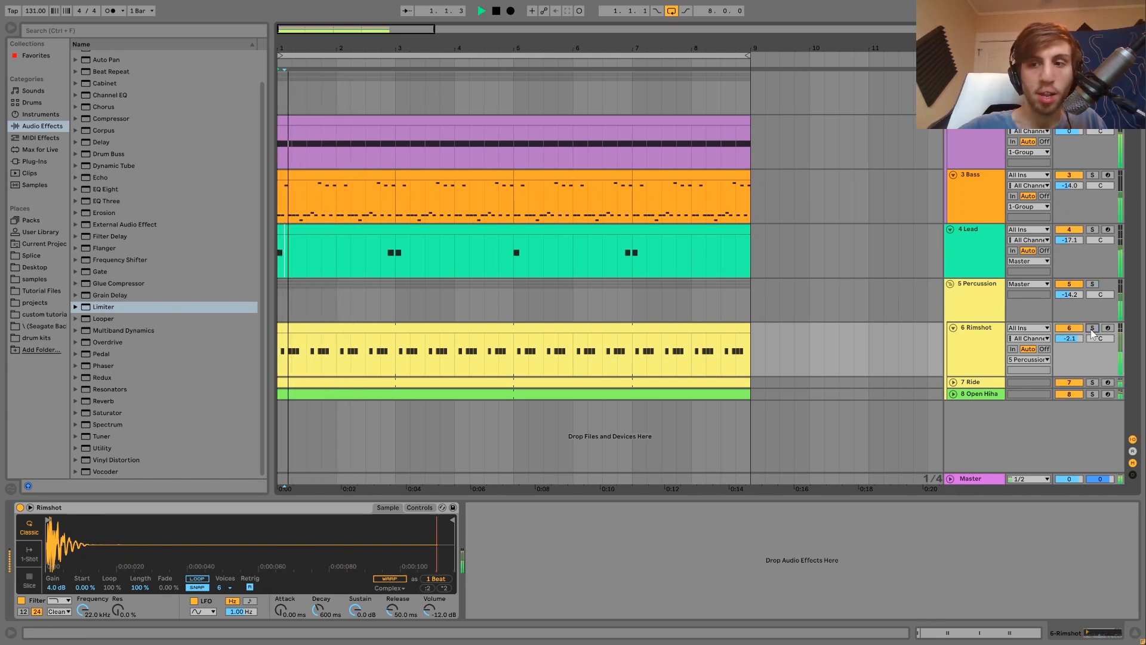
click(978, 339)
key(space)
key(space)
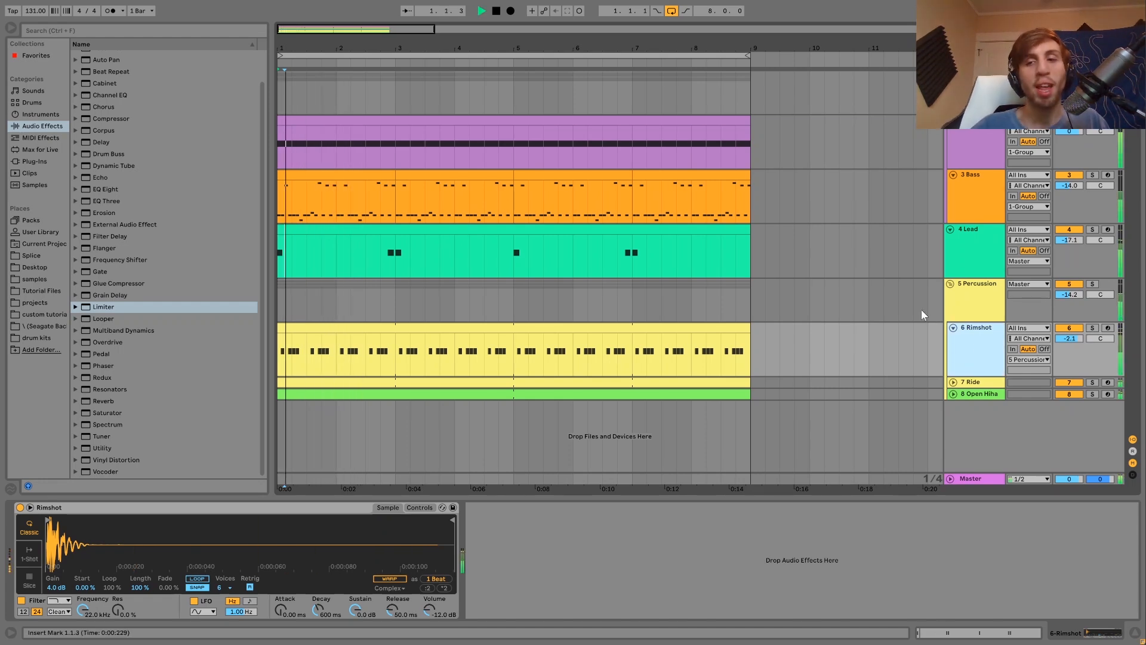
key(space)
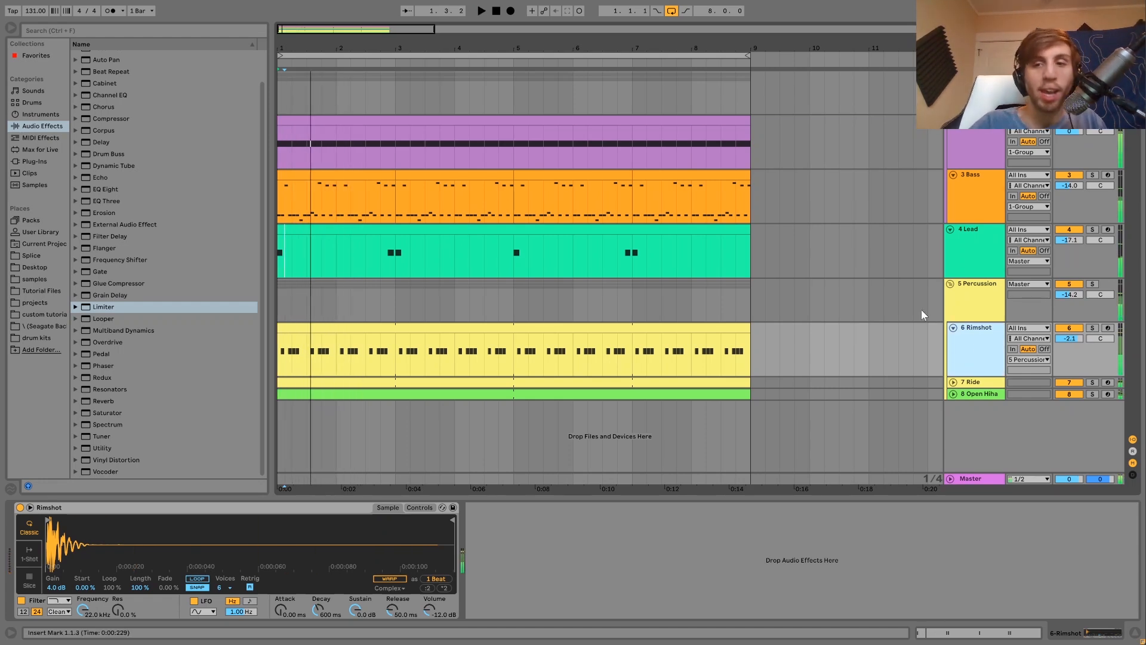
Compare the full mix with the Rimshot muted and unmuted in playback.
click(1069, 328)
key(space)
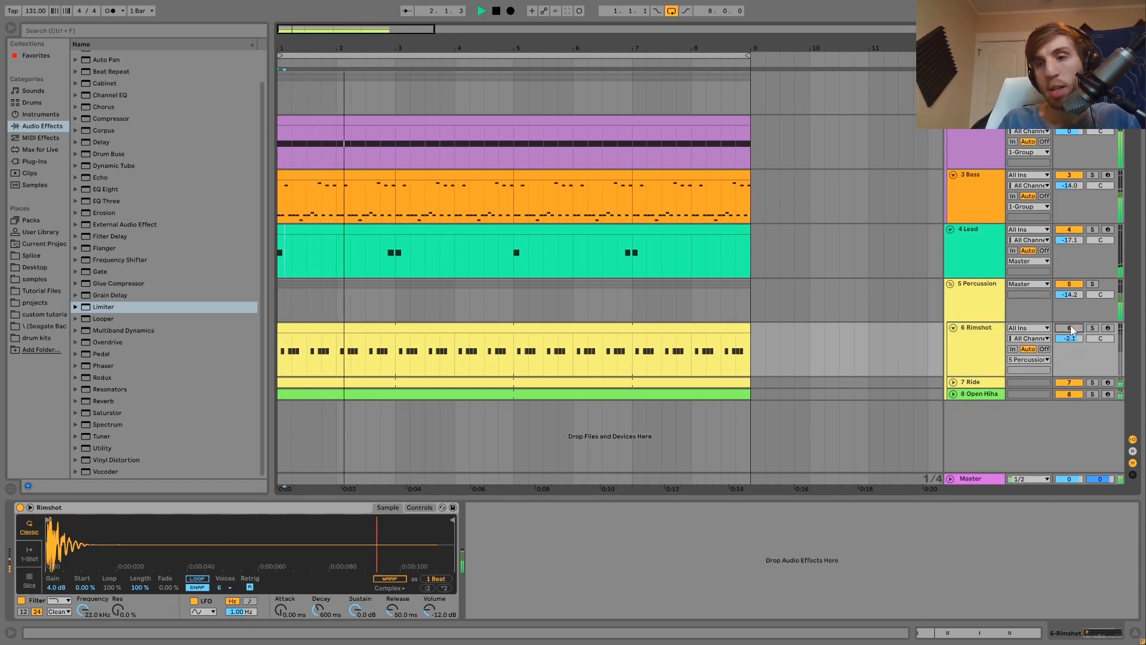
click(1069, 328)
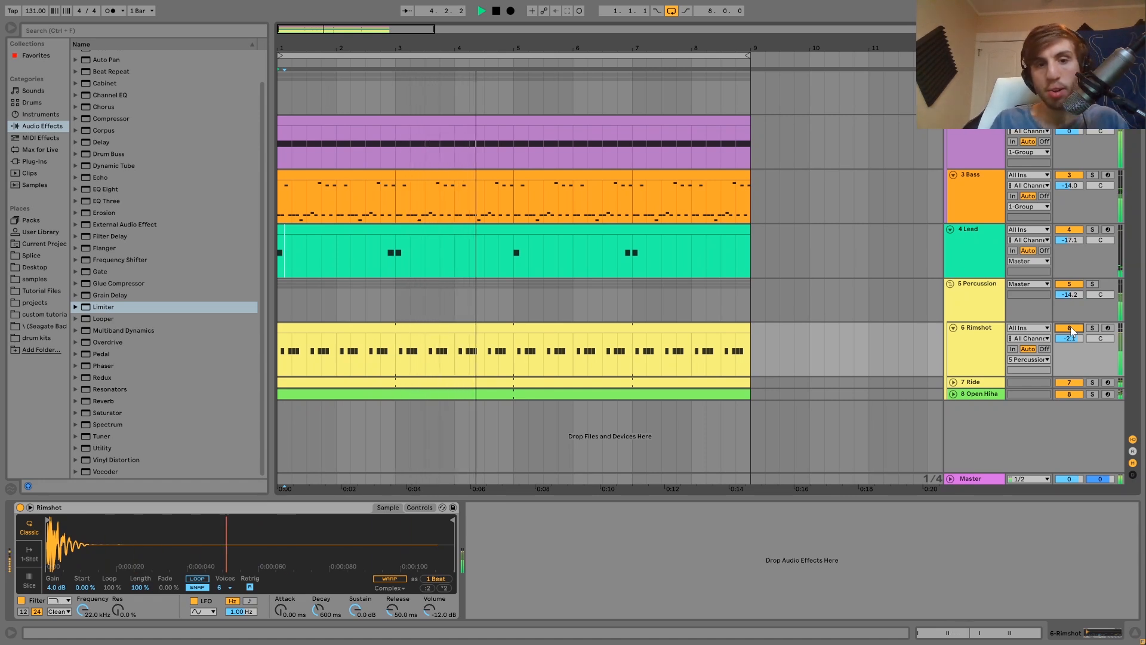
key(space)
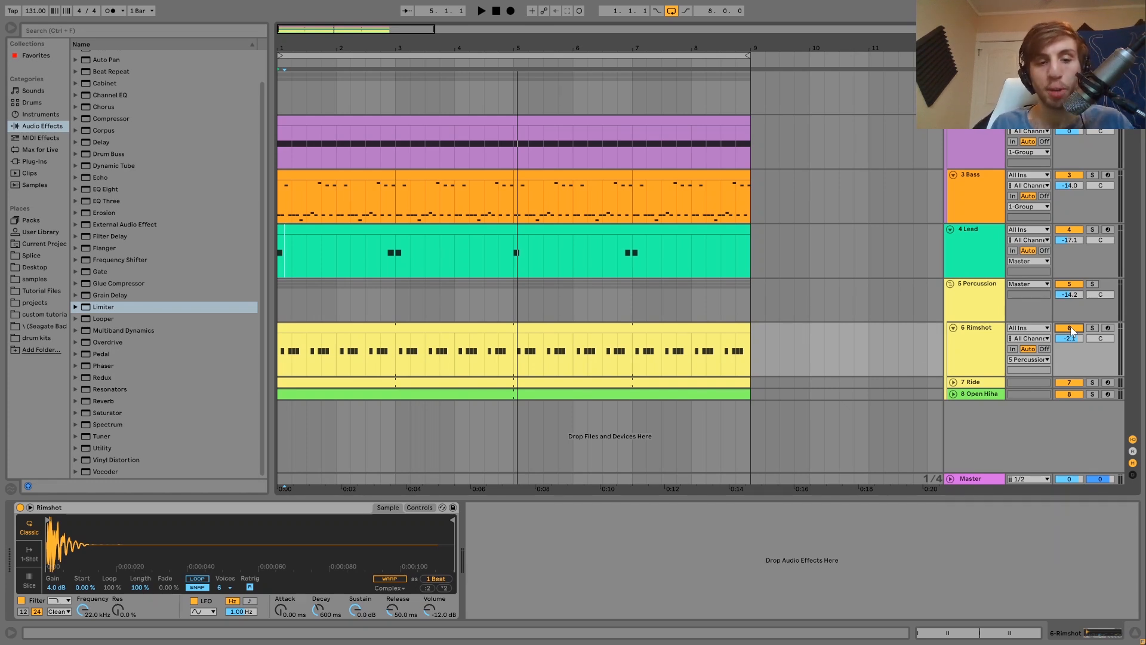
Solo the Ride, unfold its track, and play it while examining its sampler settings.
click(1093, 382)
click(979, 386)
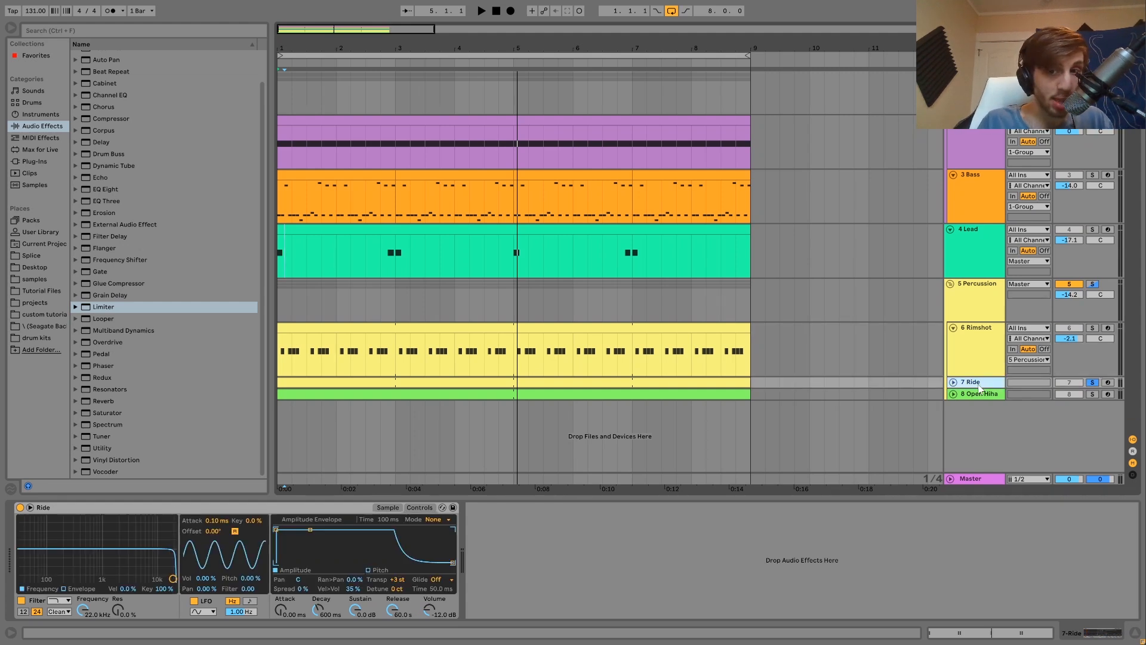
click(953, 382)
key(space)
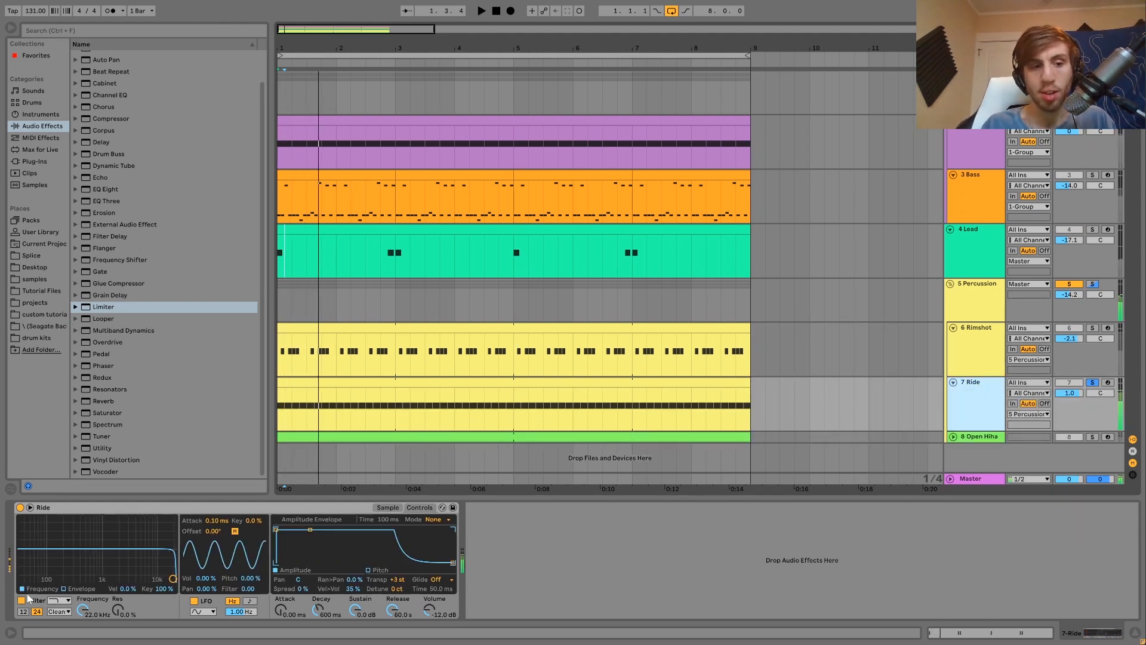
key(space)
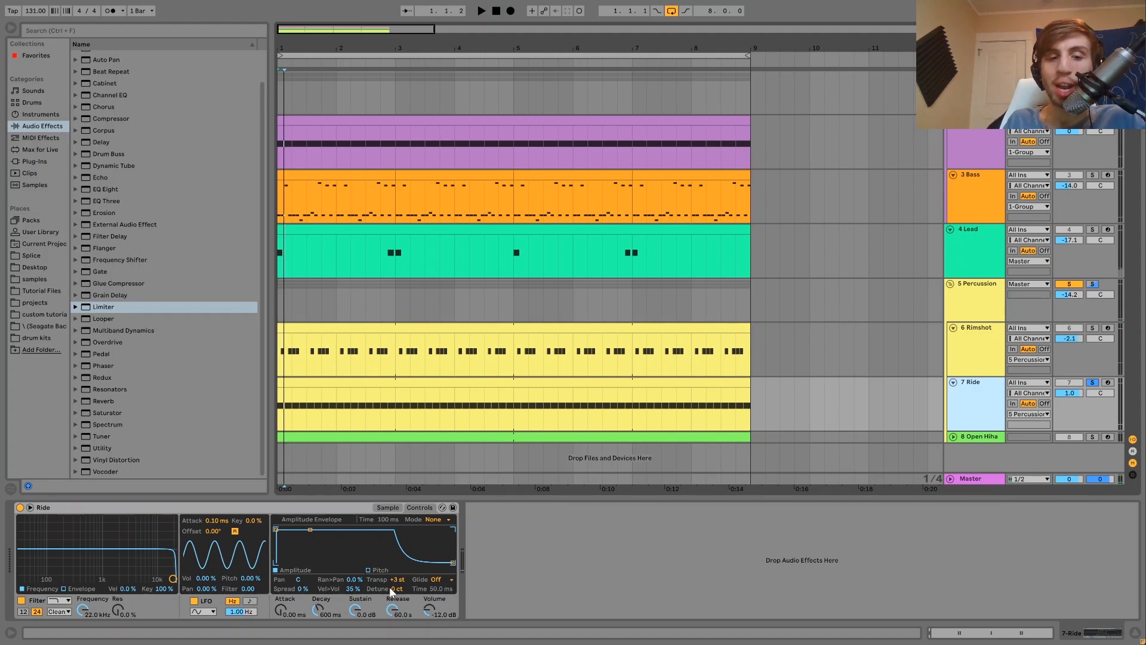
key(space)
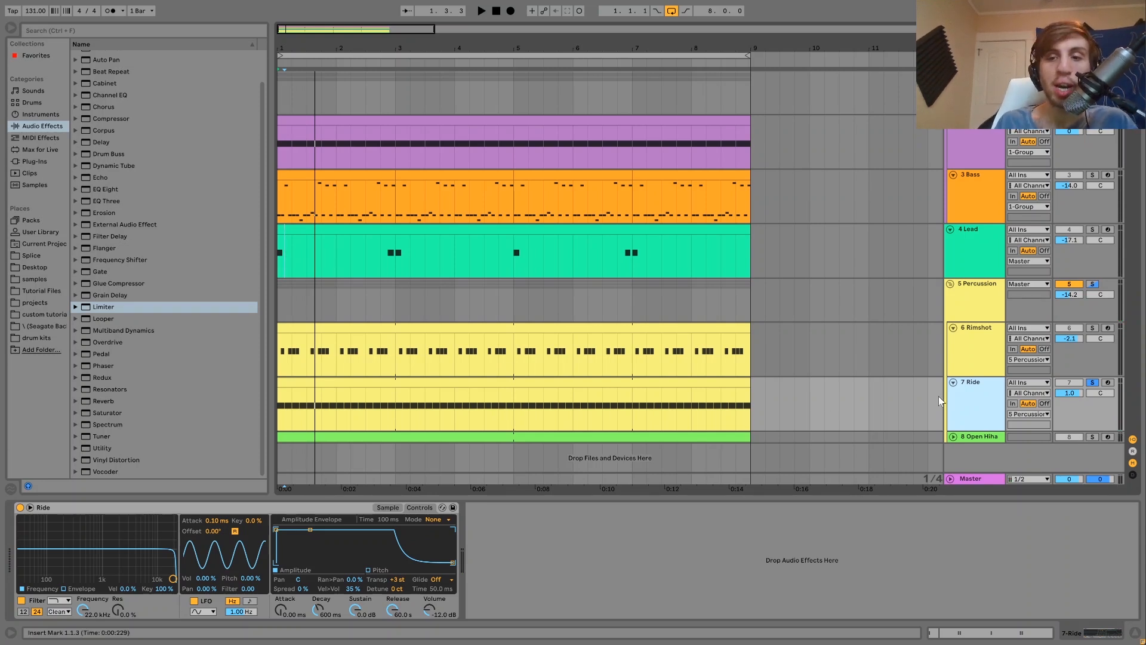
Solo the Open Hihat, open its device, unfold its track, and play its pattern.
click(1093, 437)
click(983, 437)
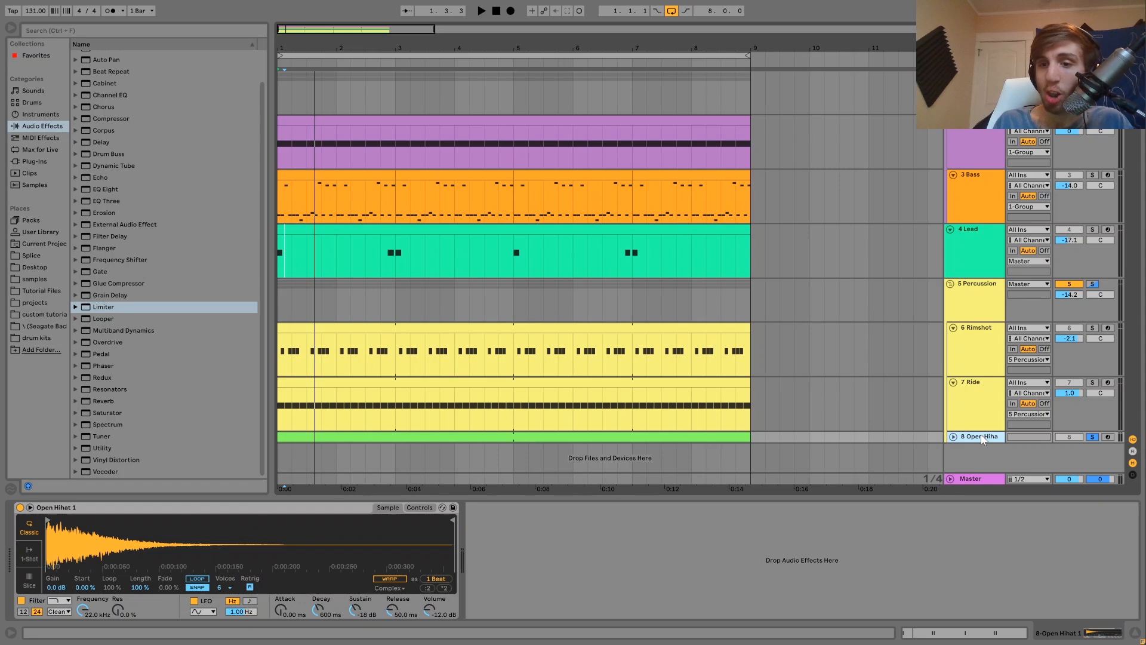
double_click(981, 436)
key(space)
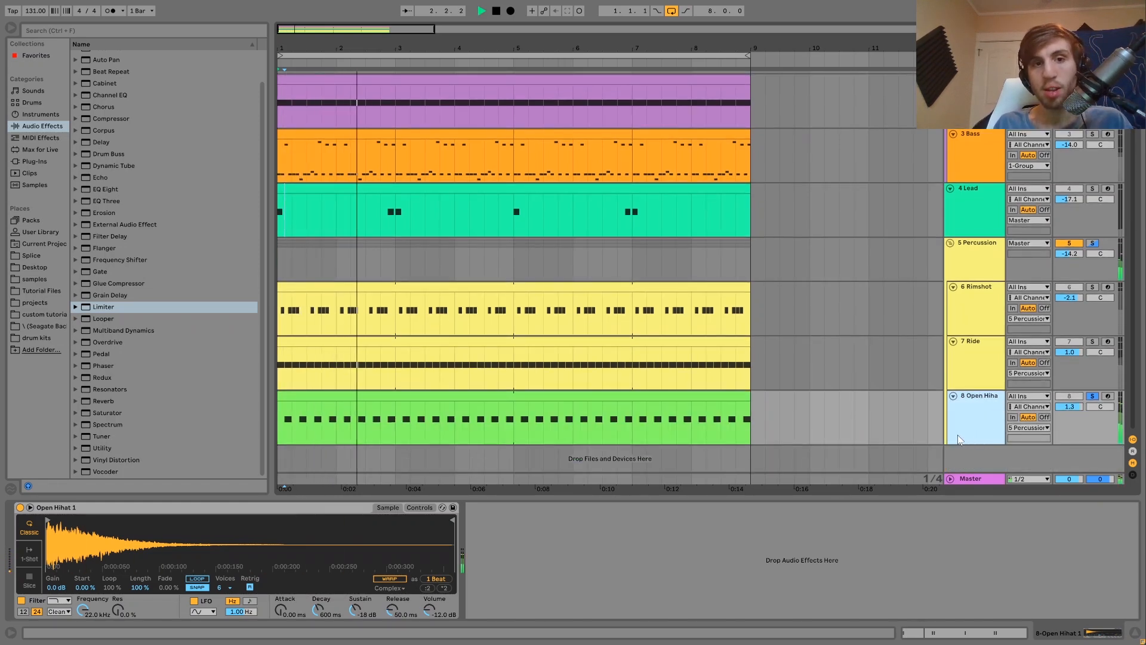
key(space)
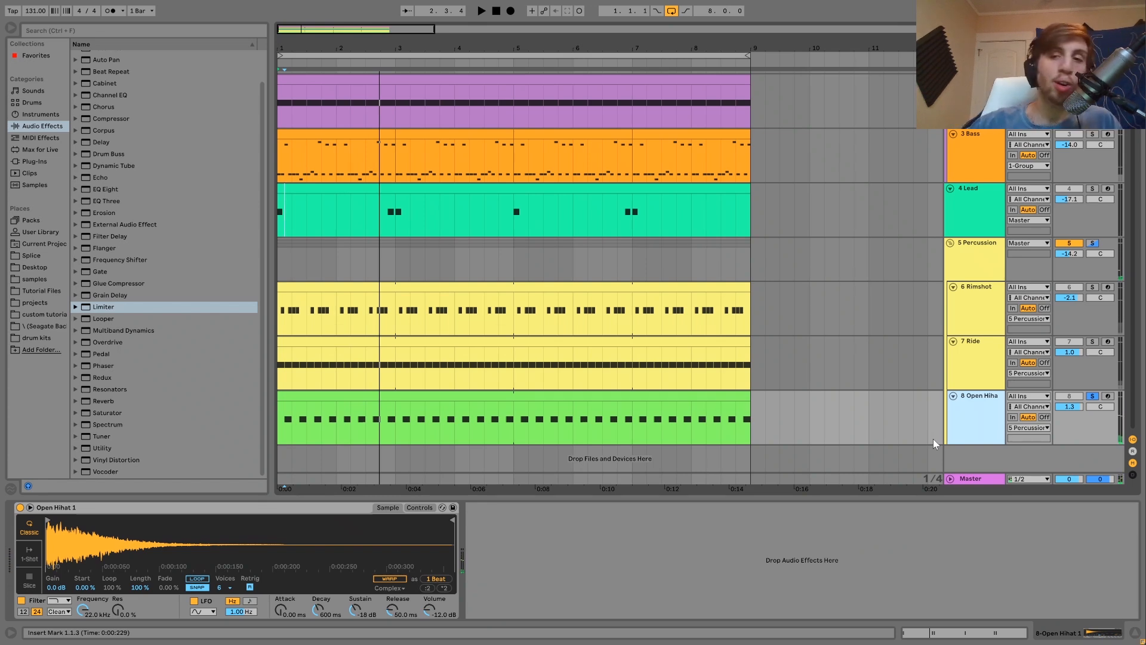
key(space)
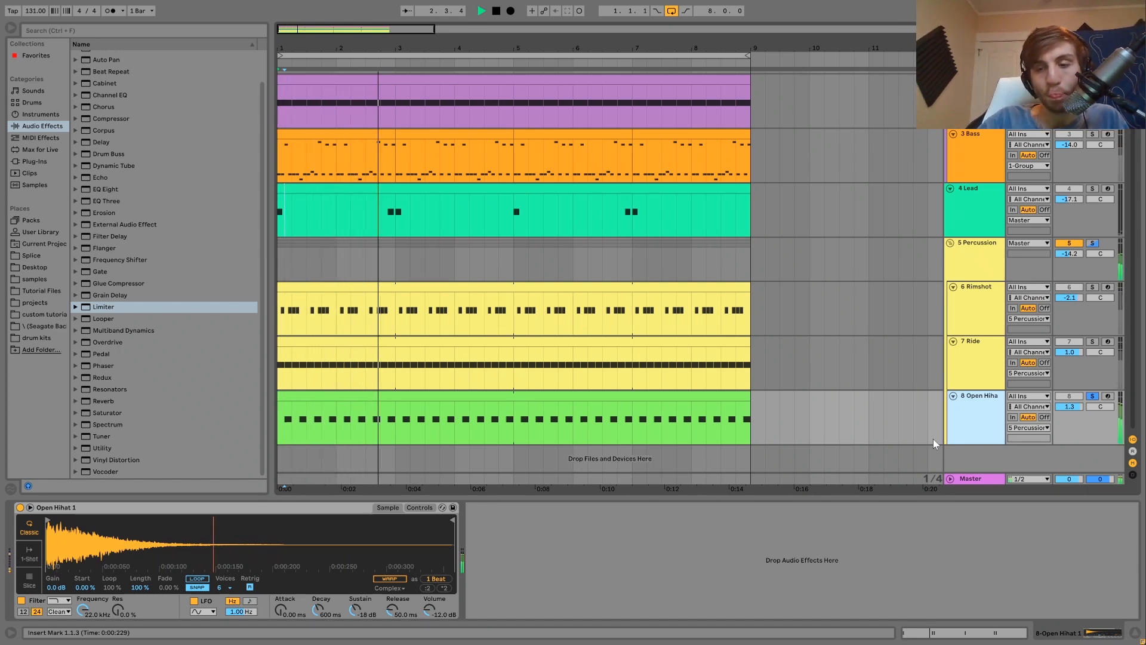
key(space)
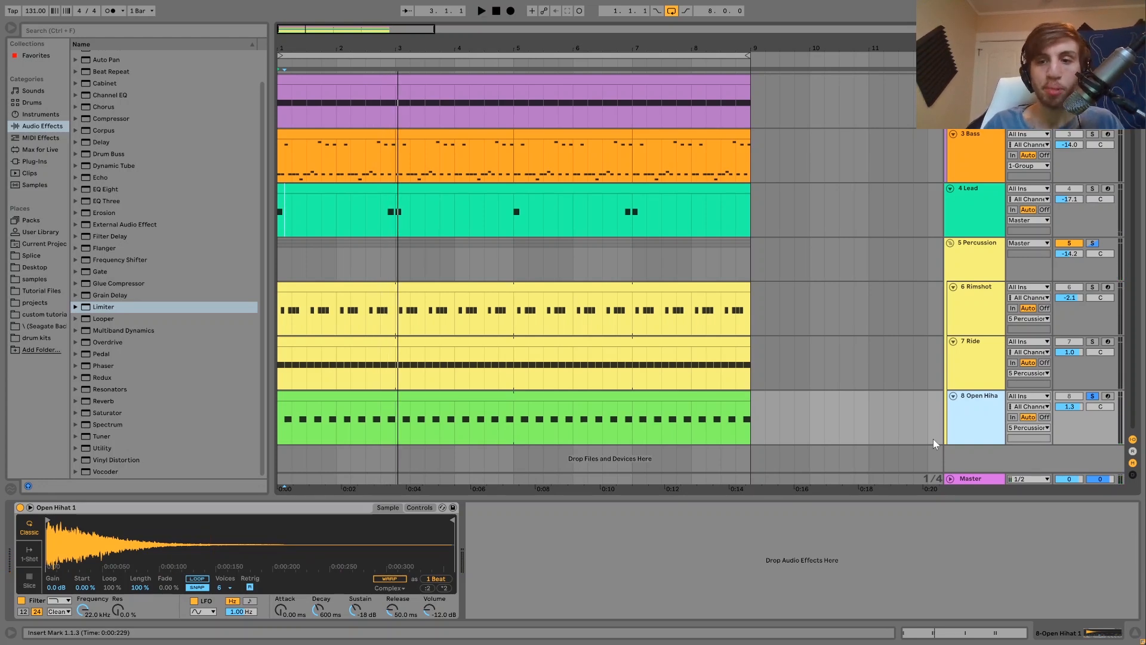
Compare the Ride alone, the Ride together with the Open Hihat, and the Open Hihat alone in playback.
click(1092, 342)
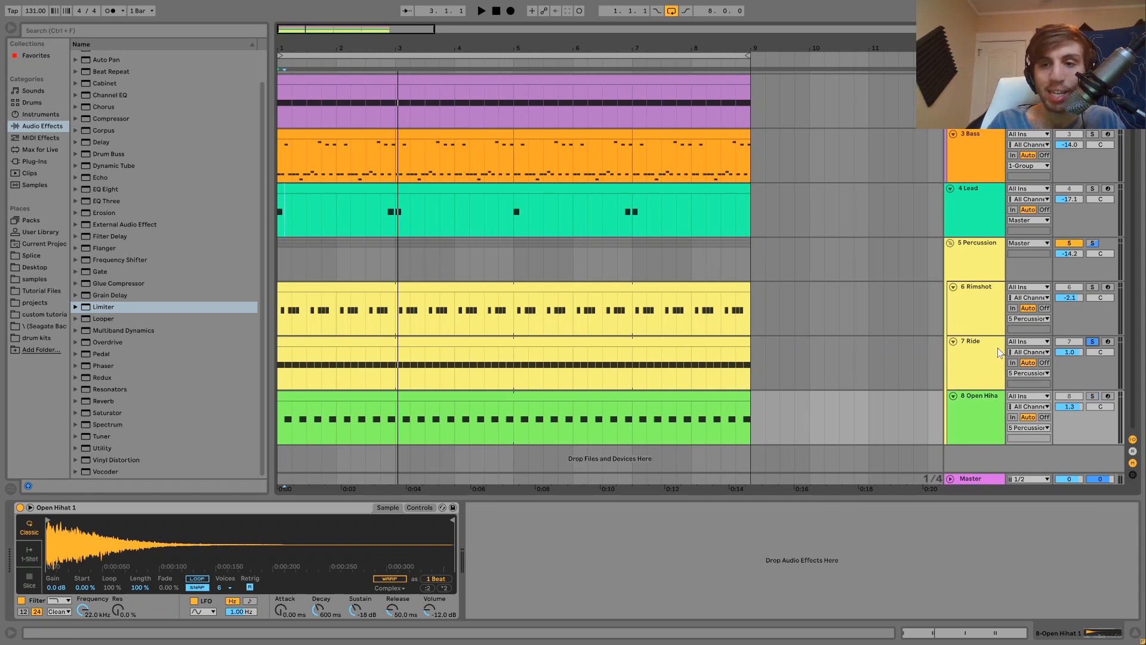
click(983, 350)
key(space)
ctrl+click(1093, 396)
key(space)
click(1093, 341)
key(space)
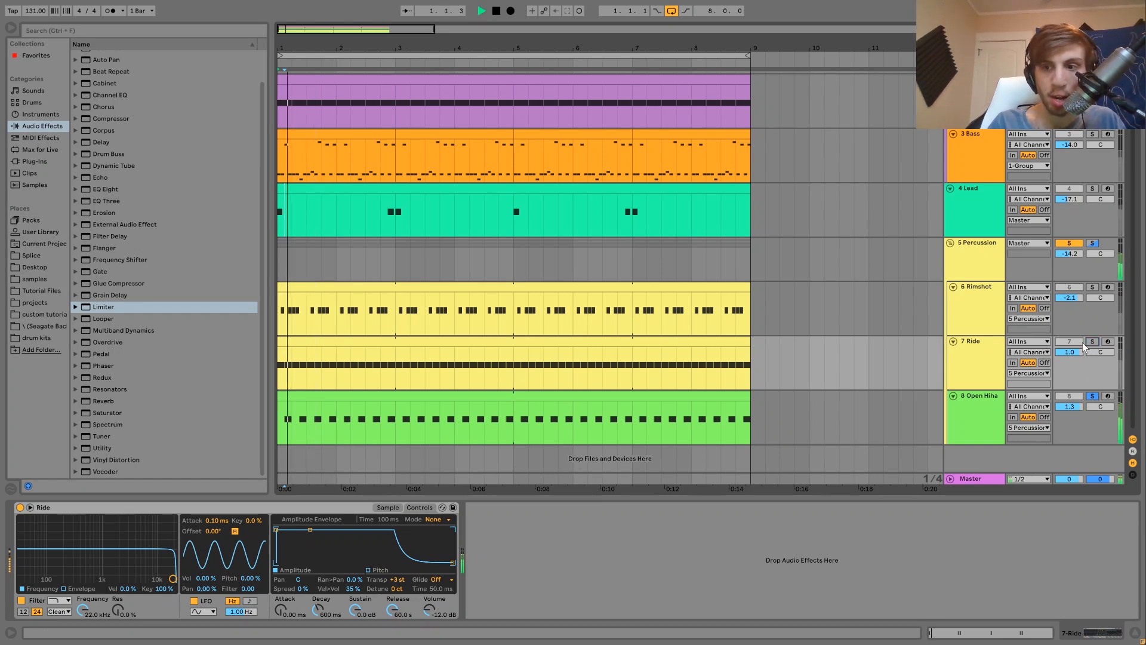
Take the Open Hihat out of solo and play all tracks together.
click(992, 397)
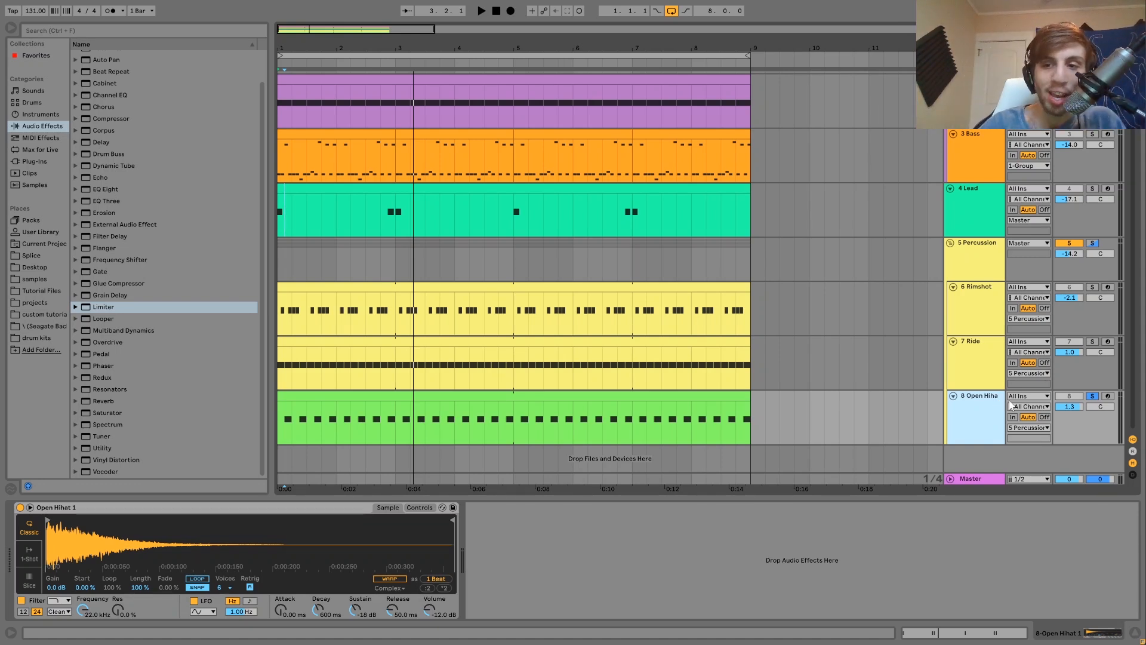
click(1092, 396)
key(space)
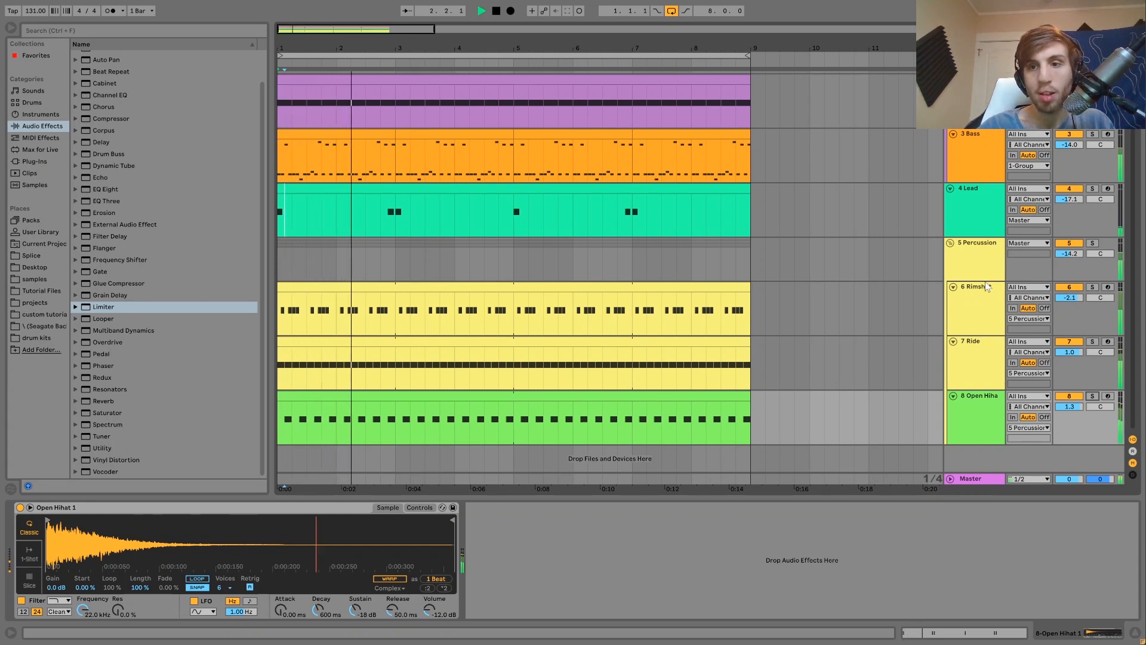
key(space)
Solo the Percussion group and play it with its Drum Buss and EQ Eight bypassed.
click(1002, 267)
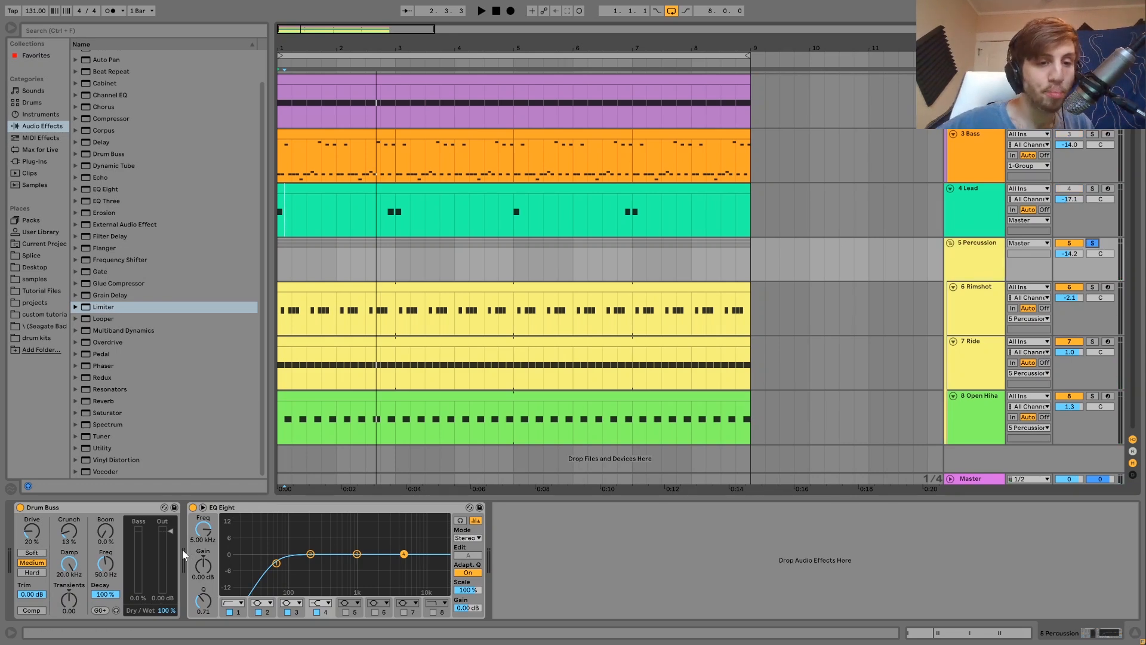
click(193, 507)
key(space)
click(20, 507)
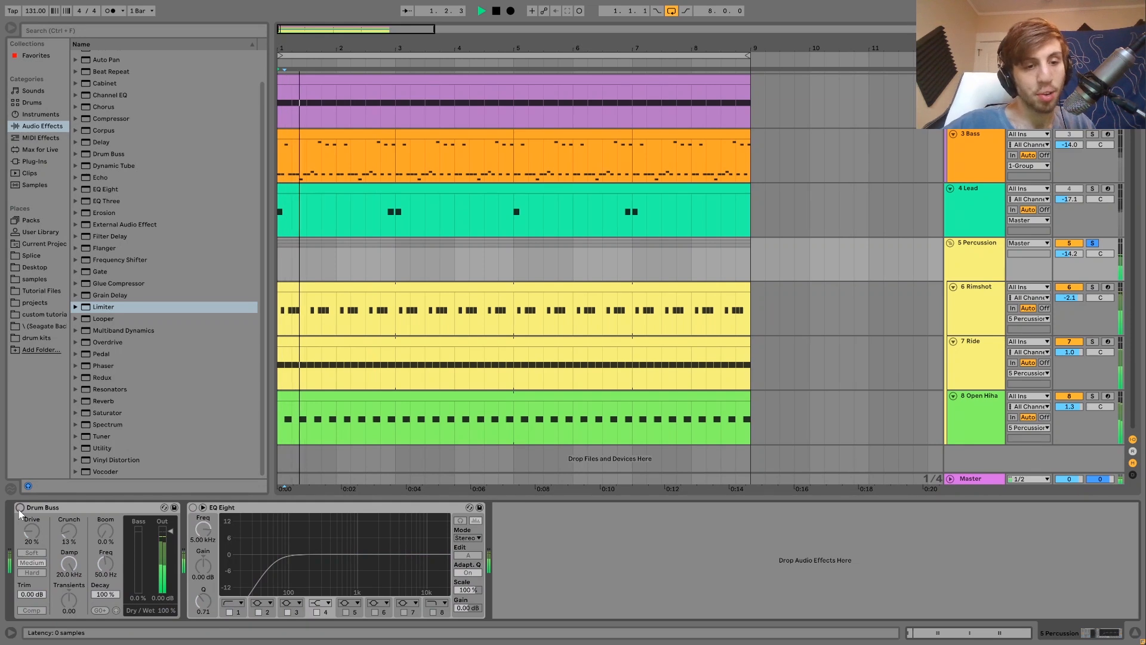
Reactivate Drum Buss and EQ Eight on the Percussion group and raise EQ Eight's low cut to about 284 Hz.
click(20, 507)
drag(277, 563, 321, 560)
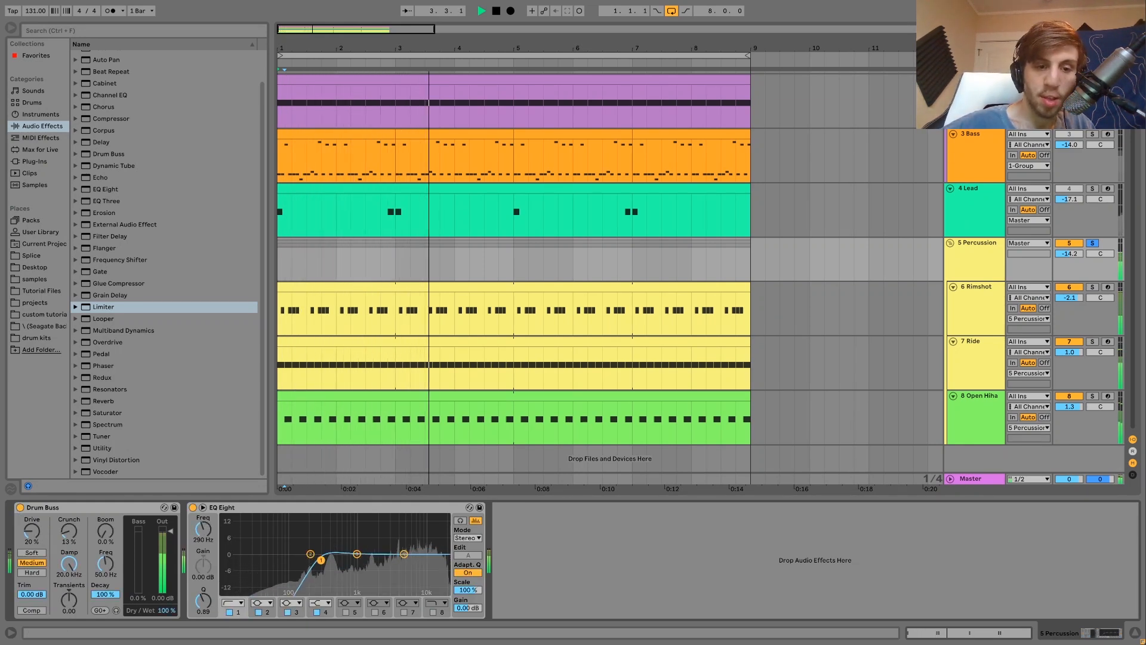
key(space)
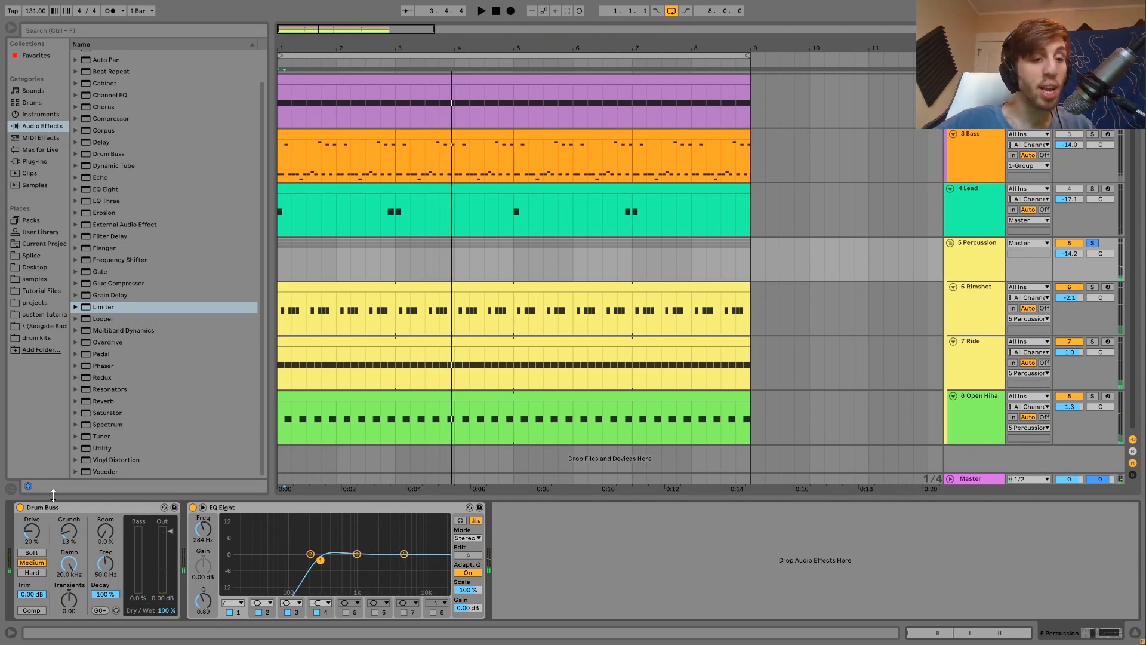
Play short passes of the soloed Percussion group while examining Drum Buss's Drive and Crunch settings.
click(53, 508)
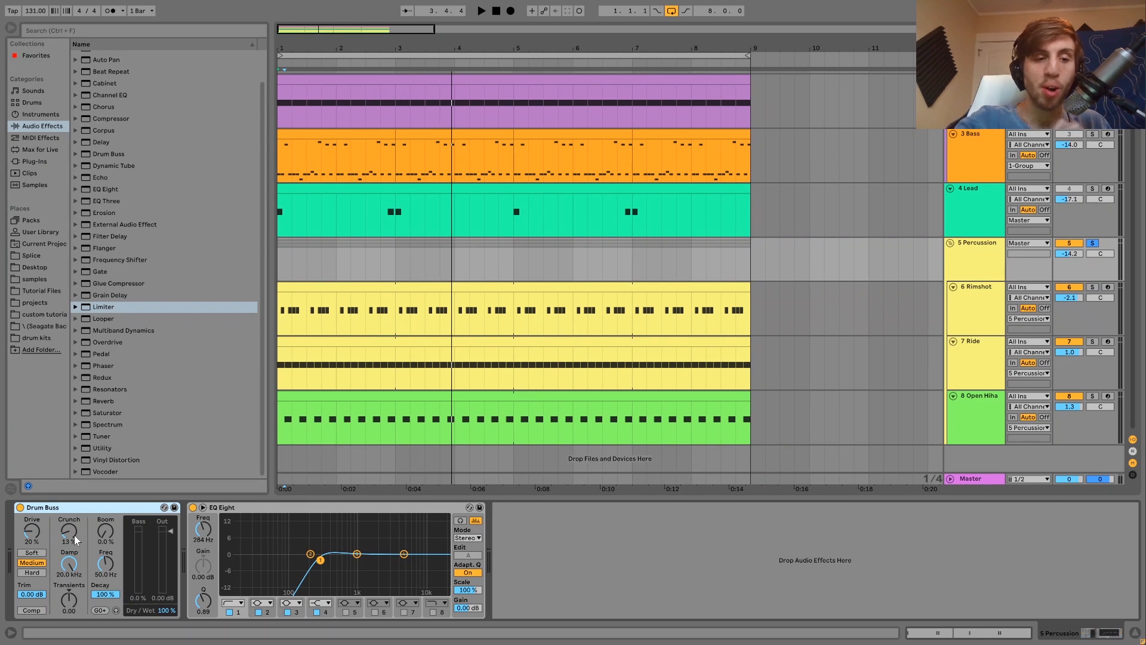
key(space)
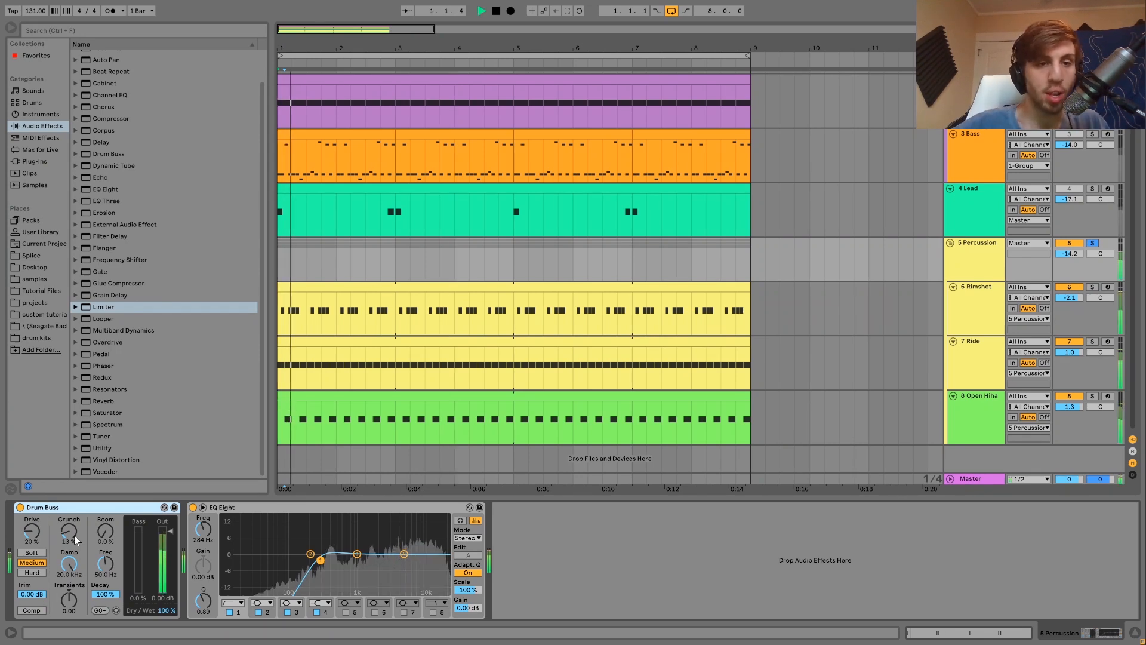
key(space)
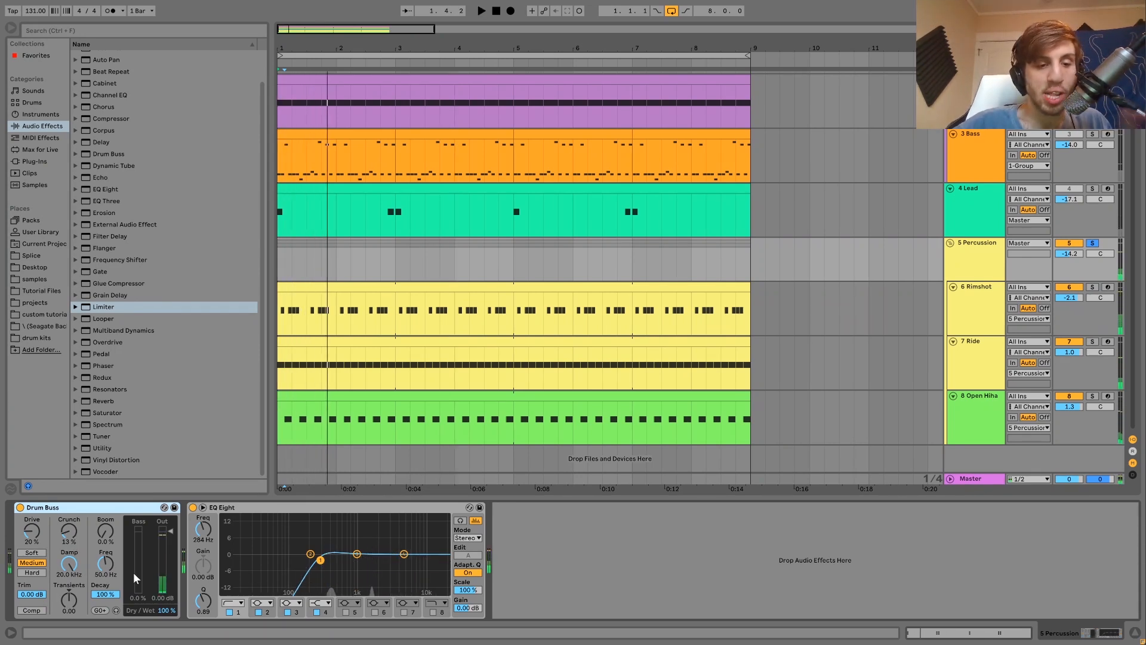
key(space)
key(space)
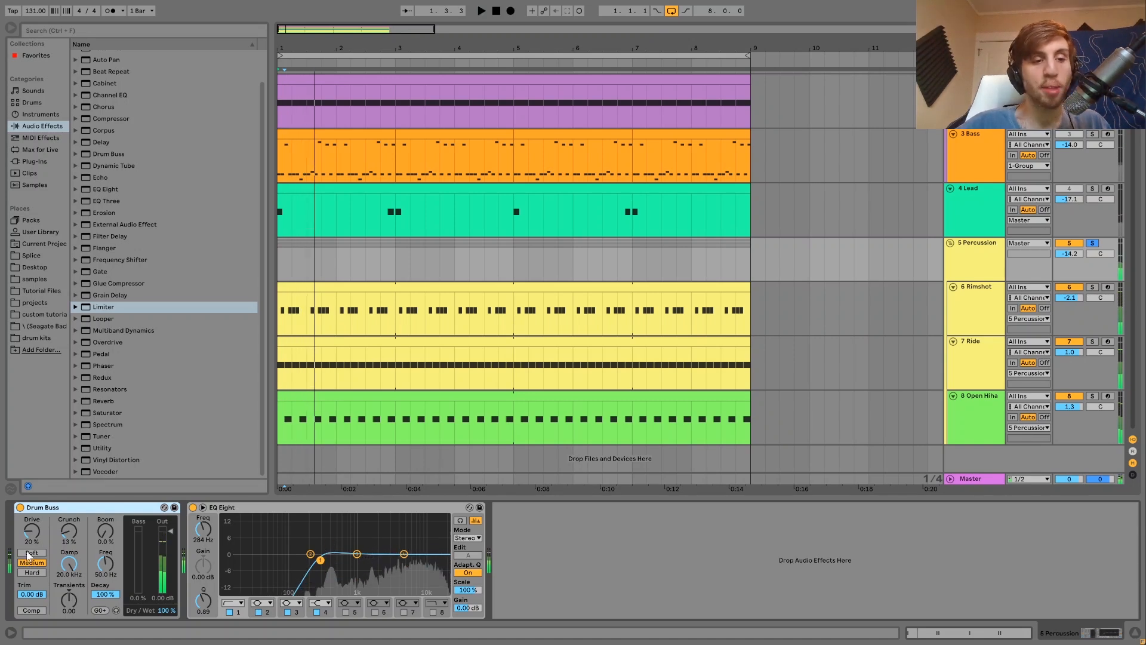
Compare the soloed Percussion group with Drum Buss bypassed and active during playback.
click(20, 508)
key(space)
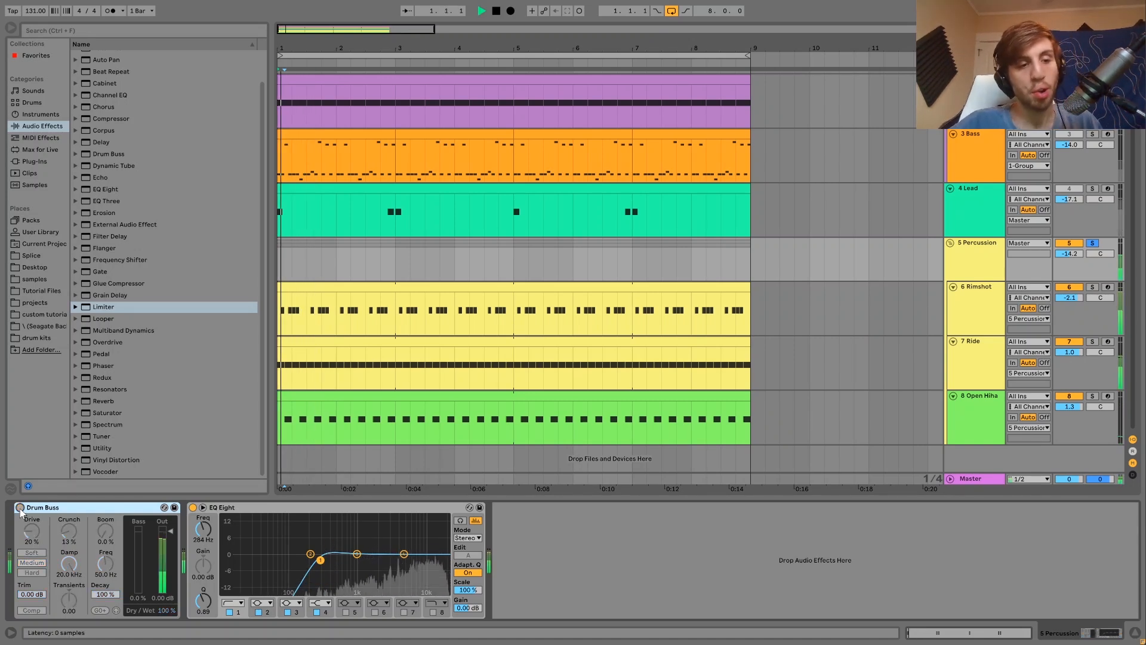
click(20, 509)
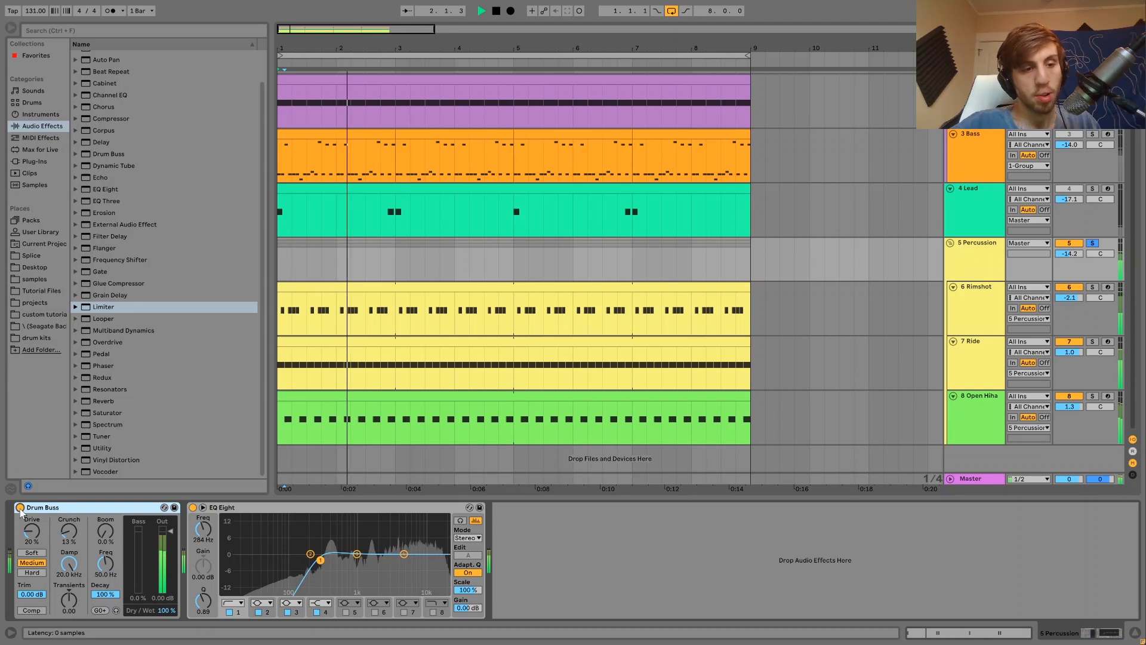
key(space)
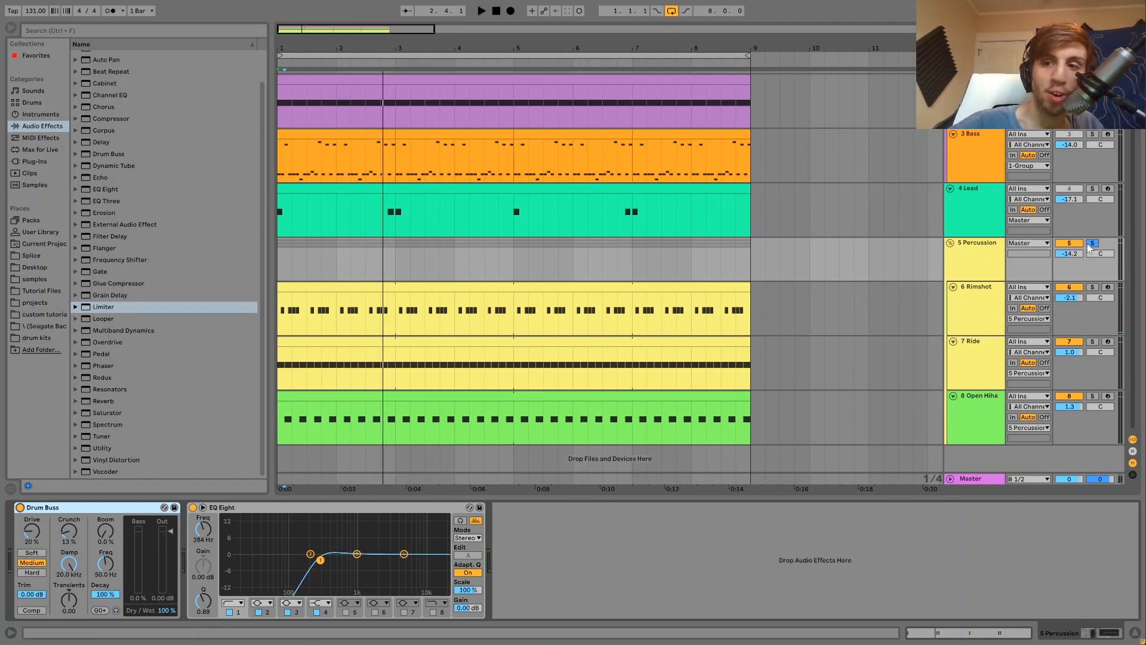
Take the Percussion group out of solo and play it with all the other tracks.
key(space)
click(1092, 243)
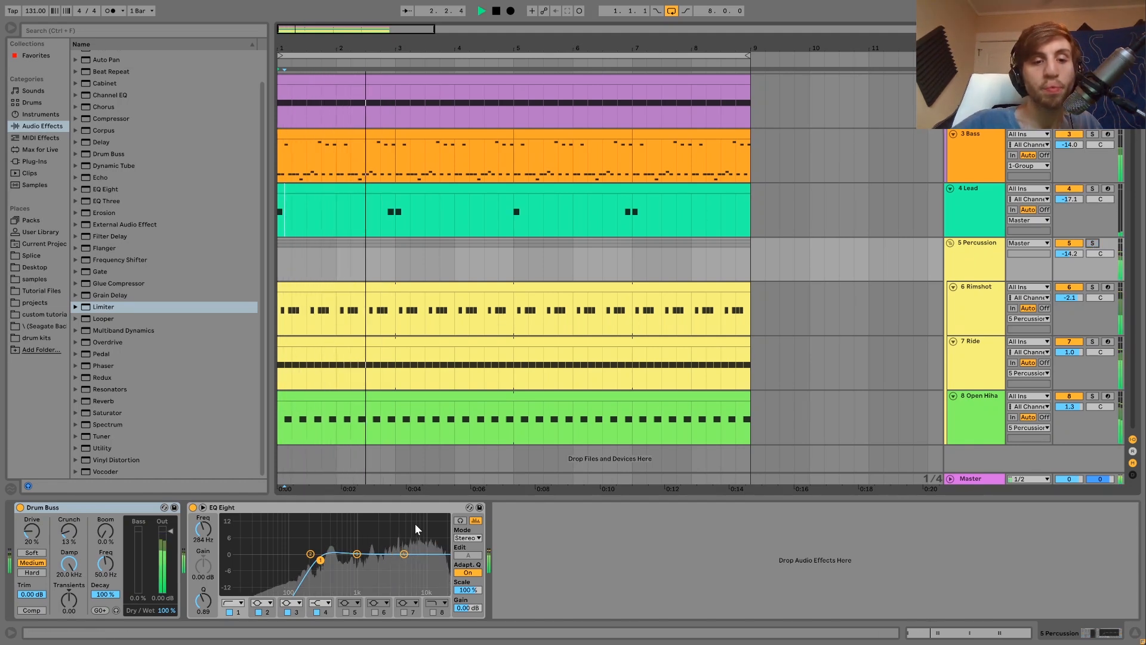
key(space)
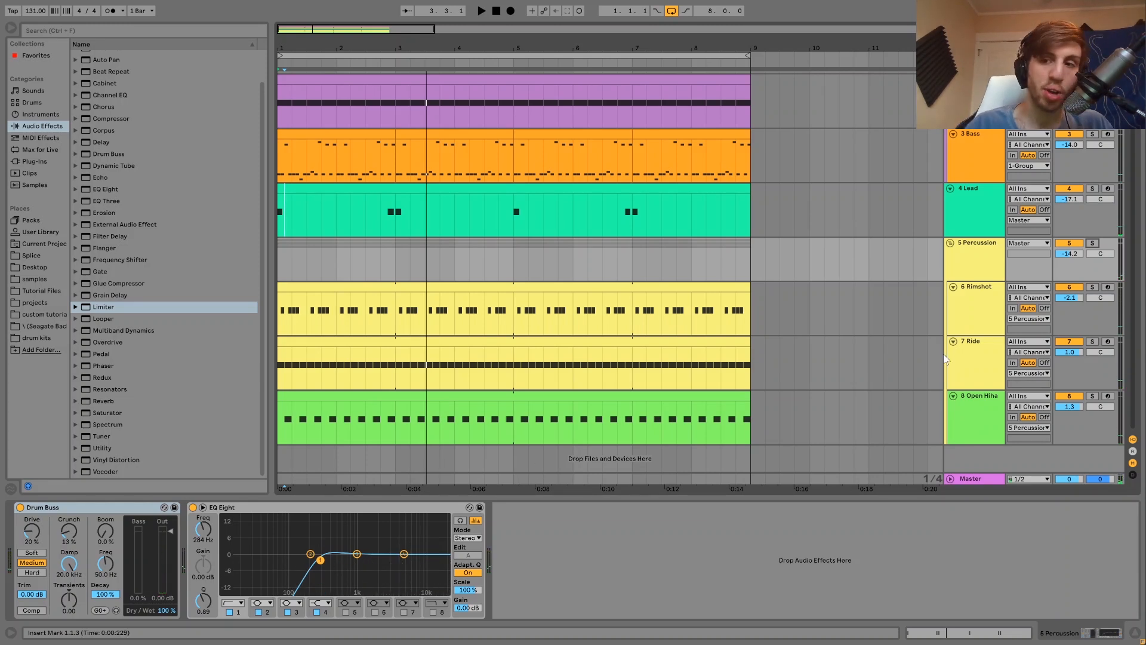
Compare the soloed Percussion group with EQ Eight bypassed and active, and return to playing the full mix.
click(1092, 243)
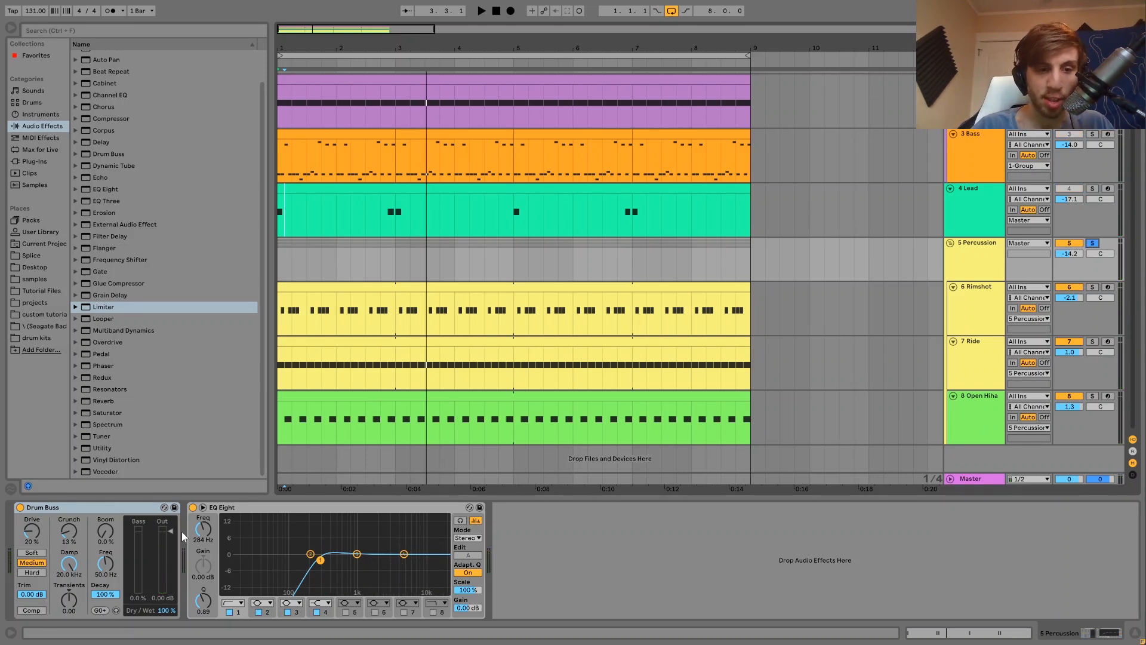
click(193, 507)
key(space)
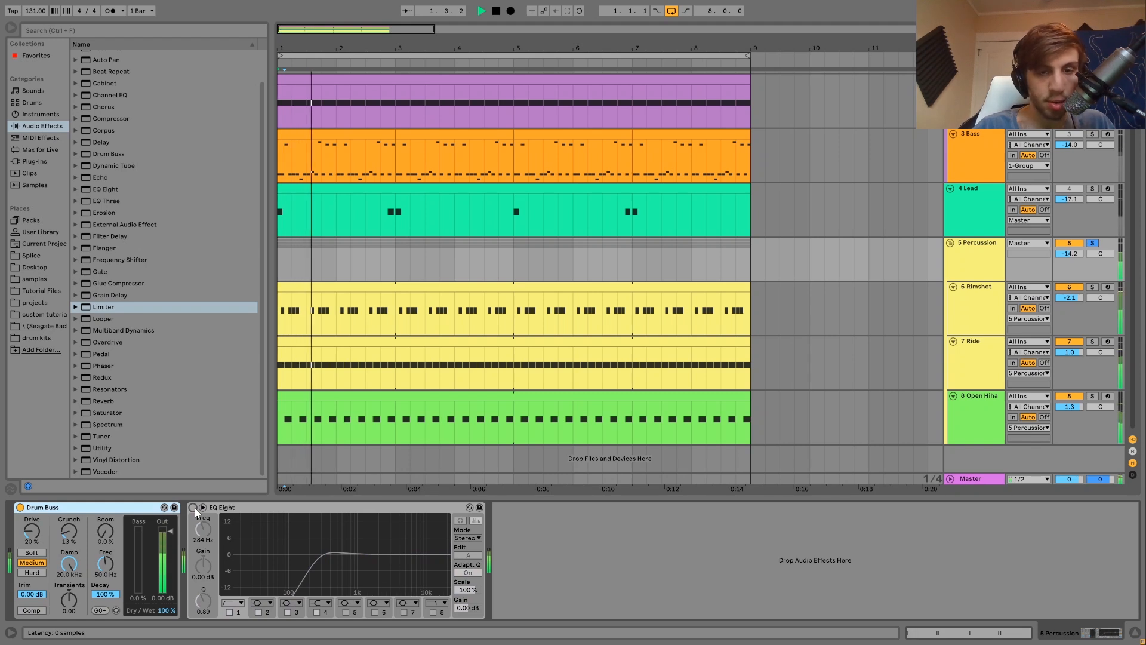
click(193, 507)
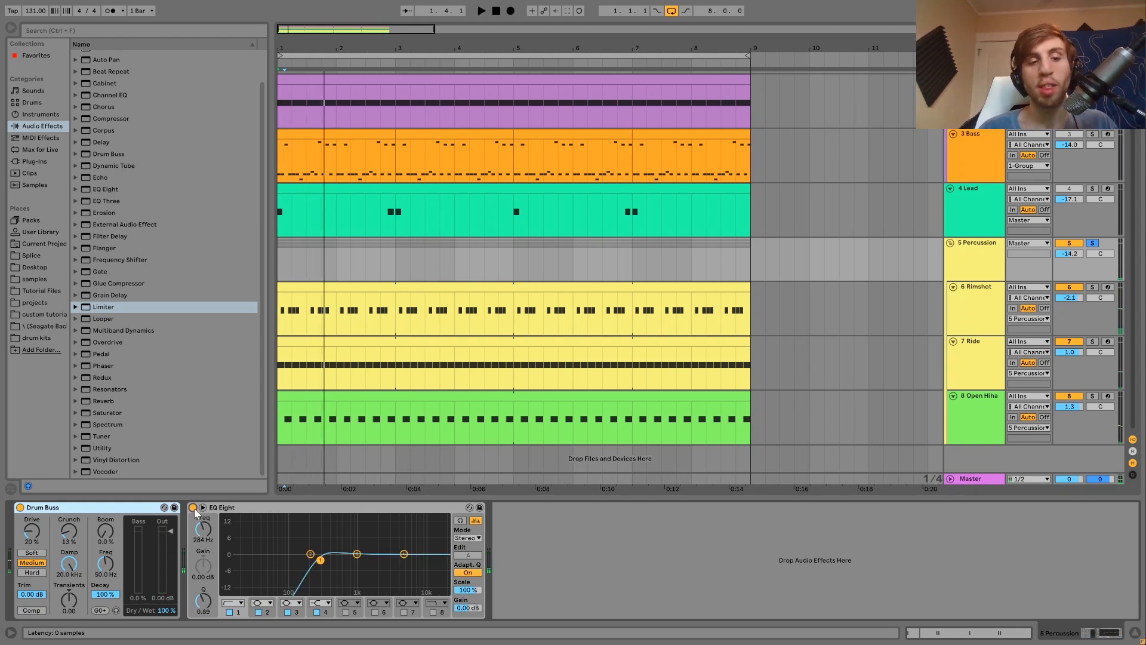
key(space)
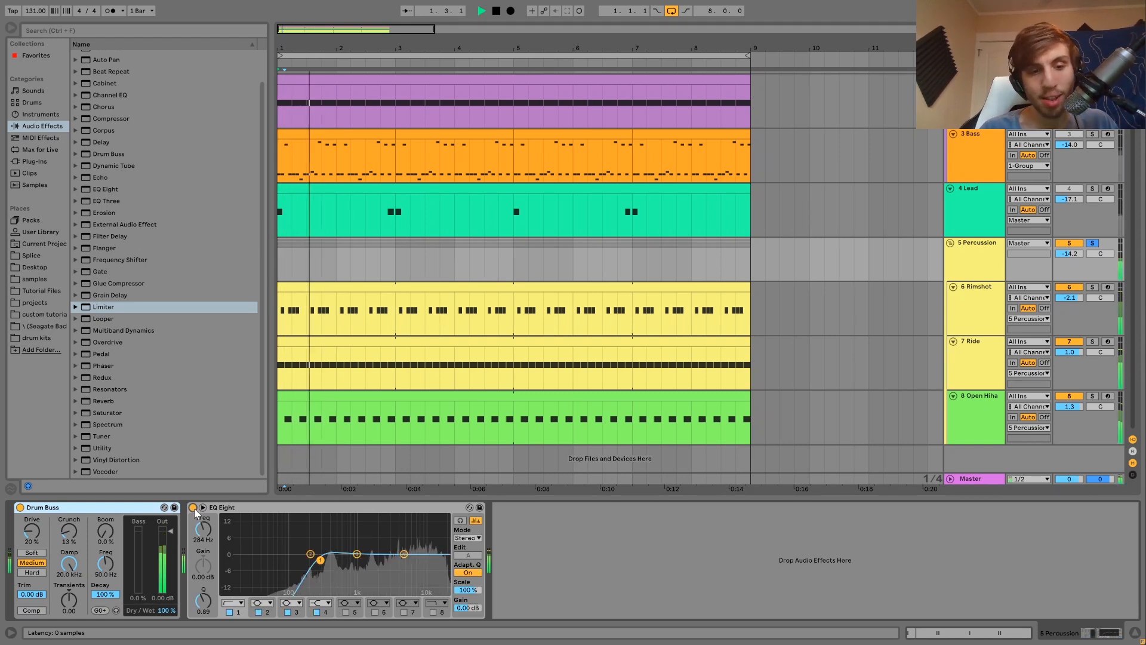
click(1093, 243)
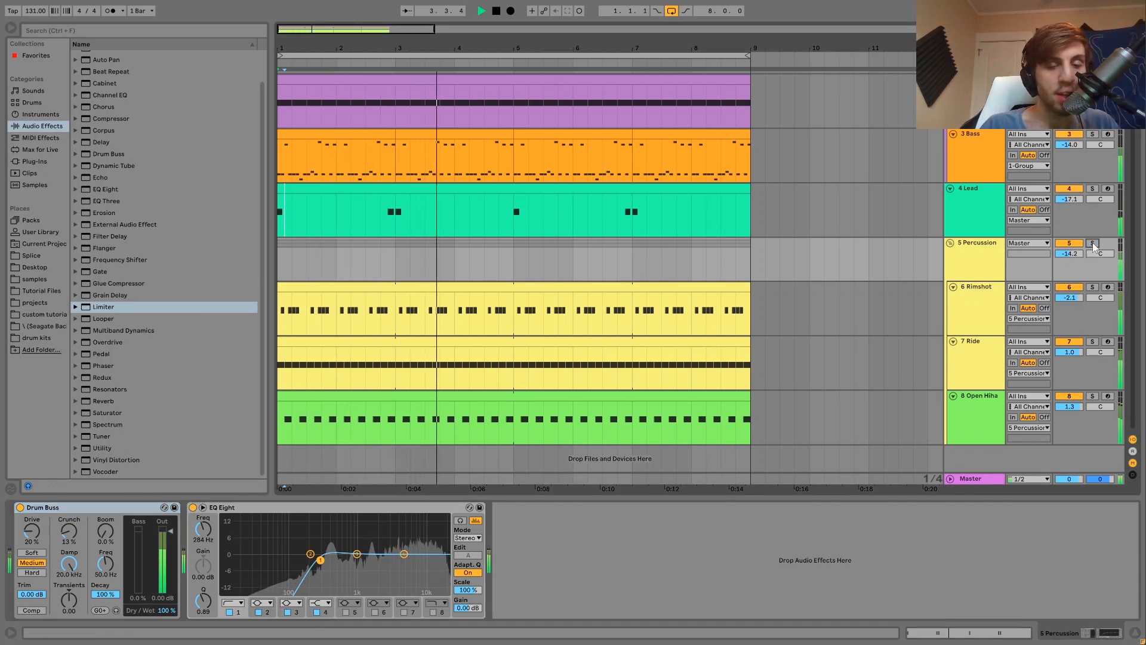